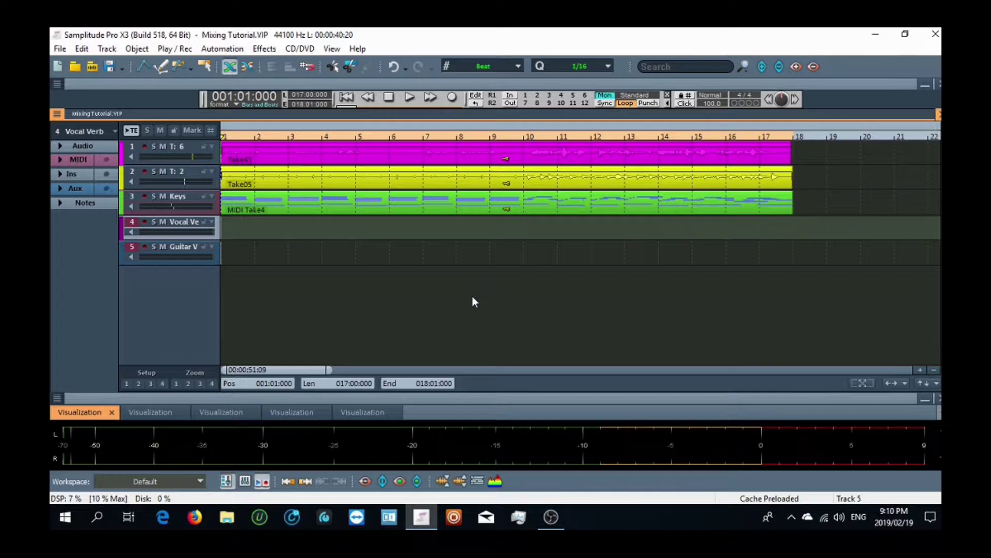
# - Rename track 2 as Gtr and track 1 as Vox
pyautogui.doubleClick(186, 172)
pyautogui.write('Gtr')
pyautogui.press('Return')
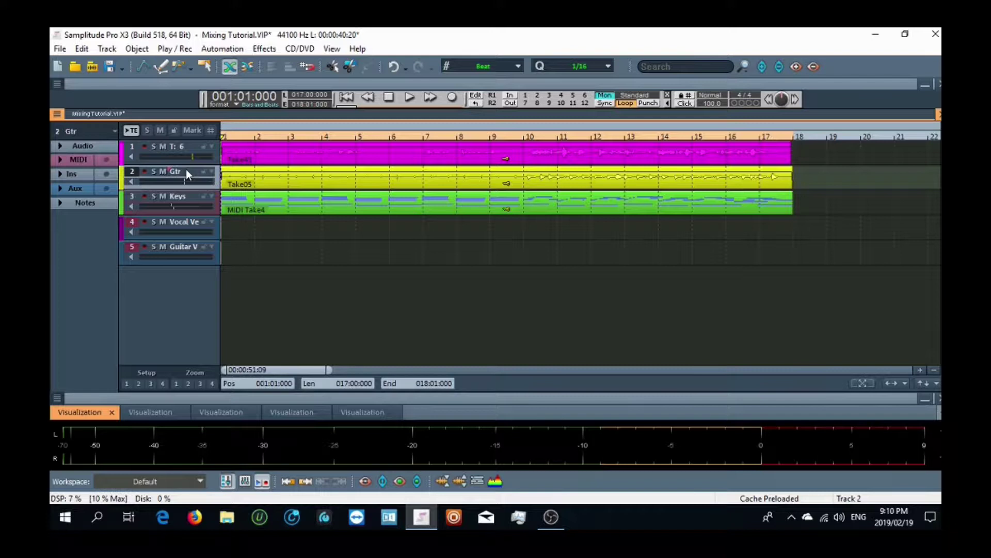
pyautogui.doubleClick(183, 146)
pyautogui.write('Vox')
pyautogui.press('Return')
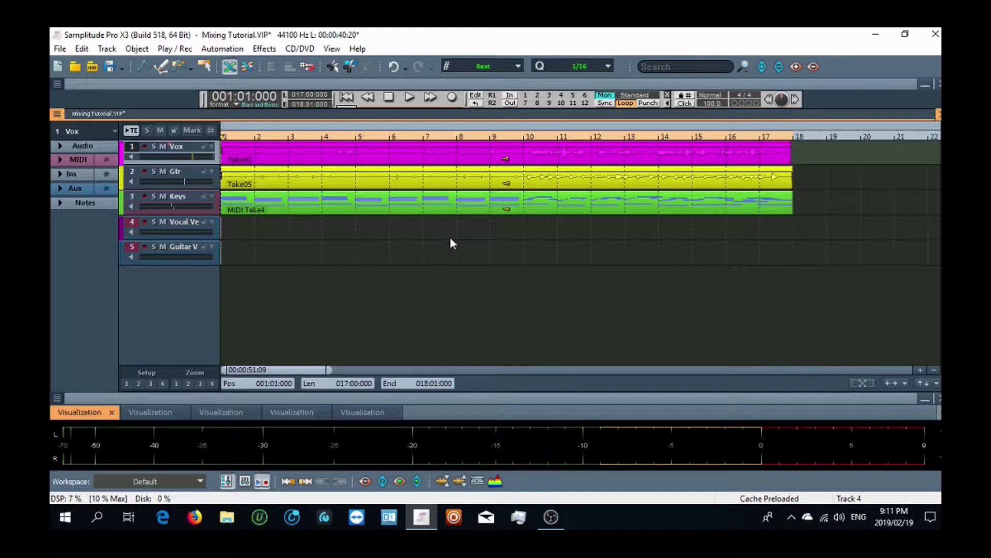
# - Examine the tracks' channel strips in the mixer, close it and play the arrangement
pyautogui.click(245, 481)
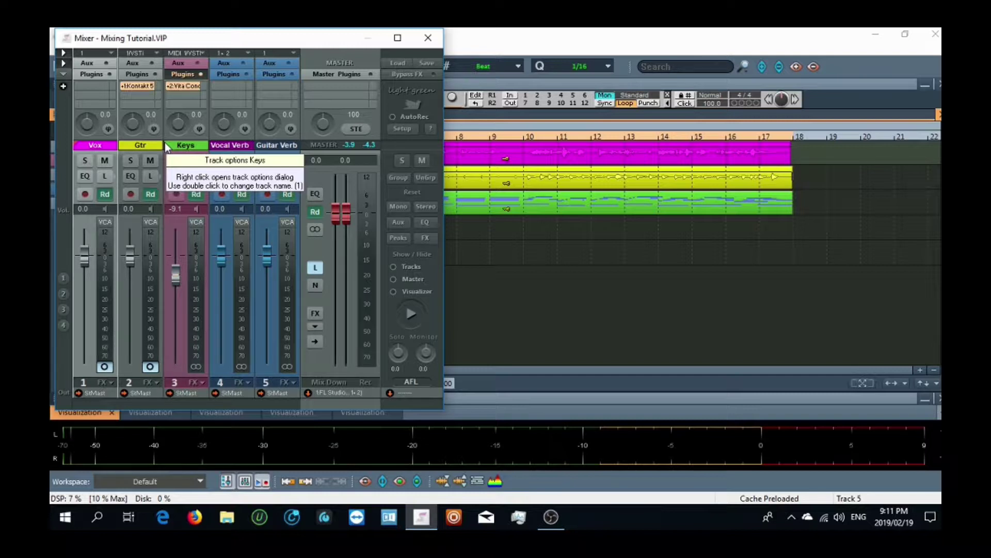
pyautogui.click(428, 37)
pyautogui.press('space')
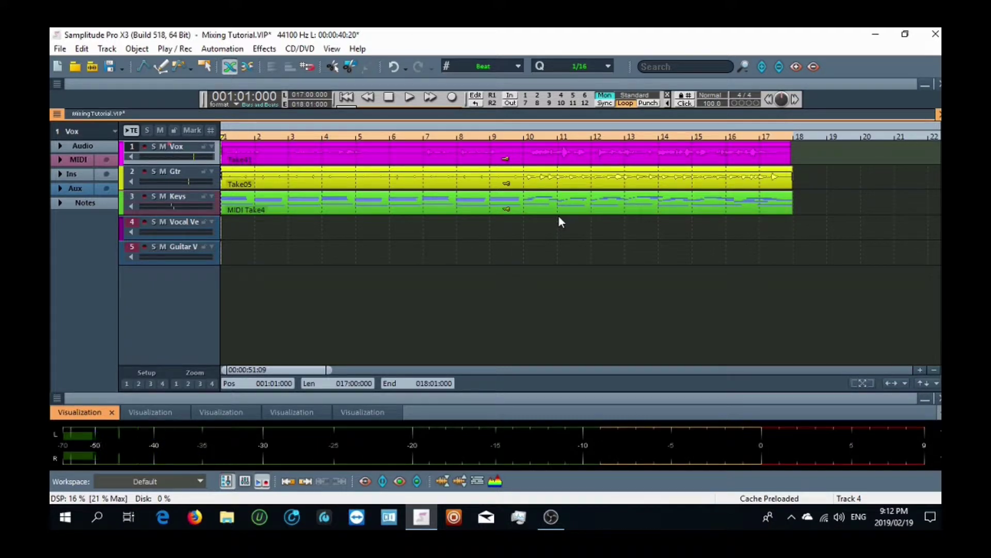
# - Set the playback range from bar 10 to the end of the song and play that section briefly
pyautogui.moveTo(524, 144); pyautogui.dragTo(789, 139)
pyautogui.press('space')
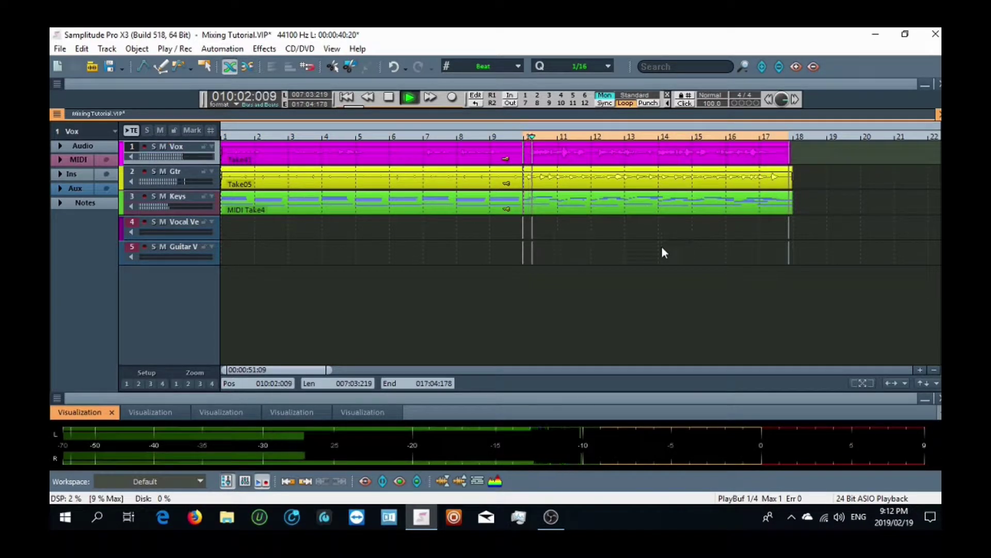
pyautogui.press('space')
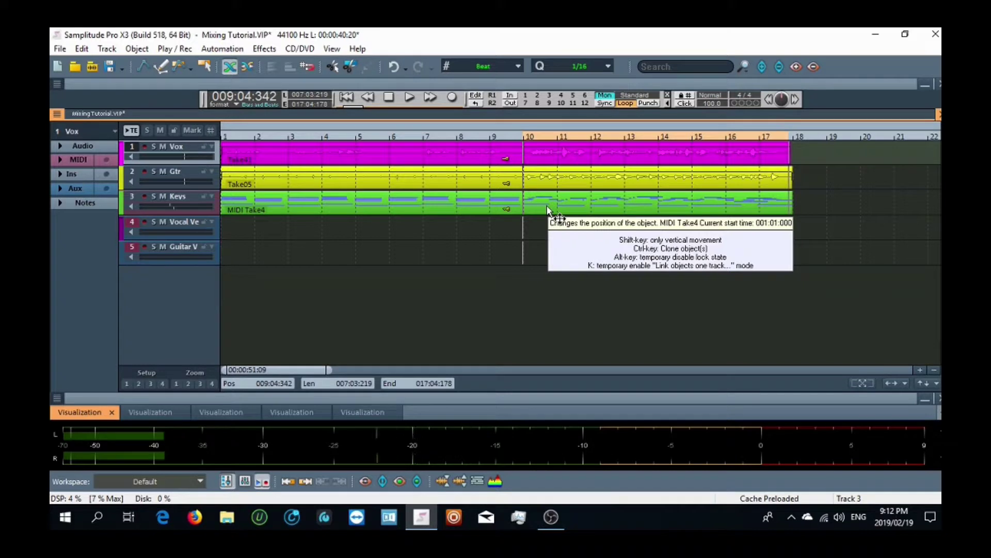
# - Reopen the mixer, reposition its window and view the Vox channel's equalizer settings
pyautogui.press('m')
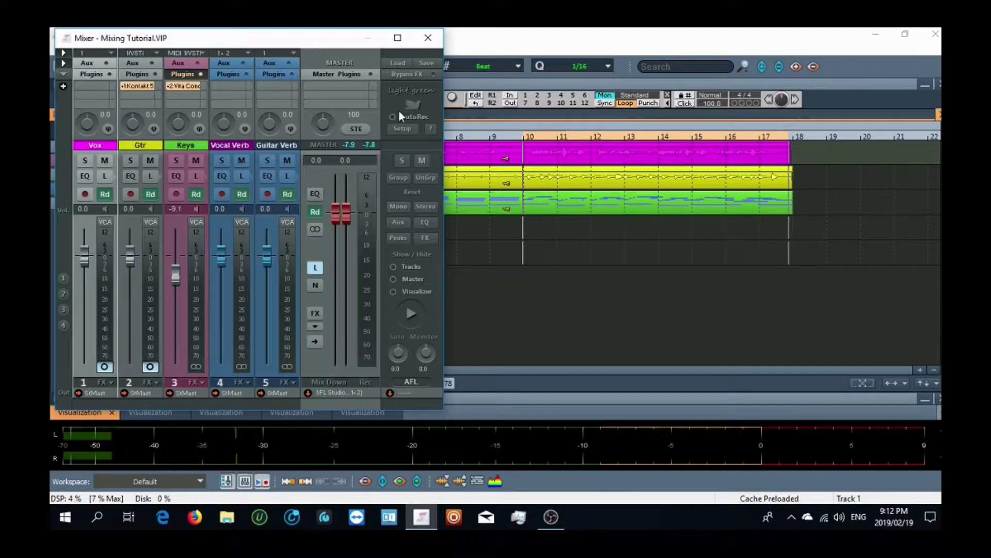
pyautogui.moveTo(342, 40); pyautogui.dragTo(475, 60)
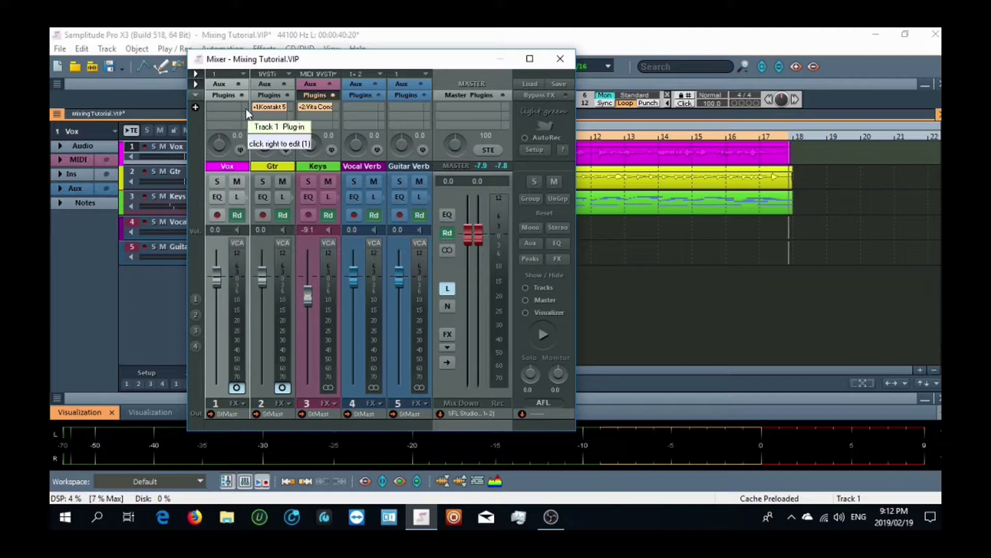
pyautogui.click(218, 197)
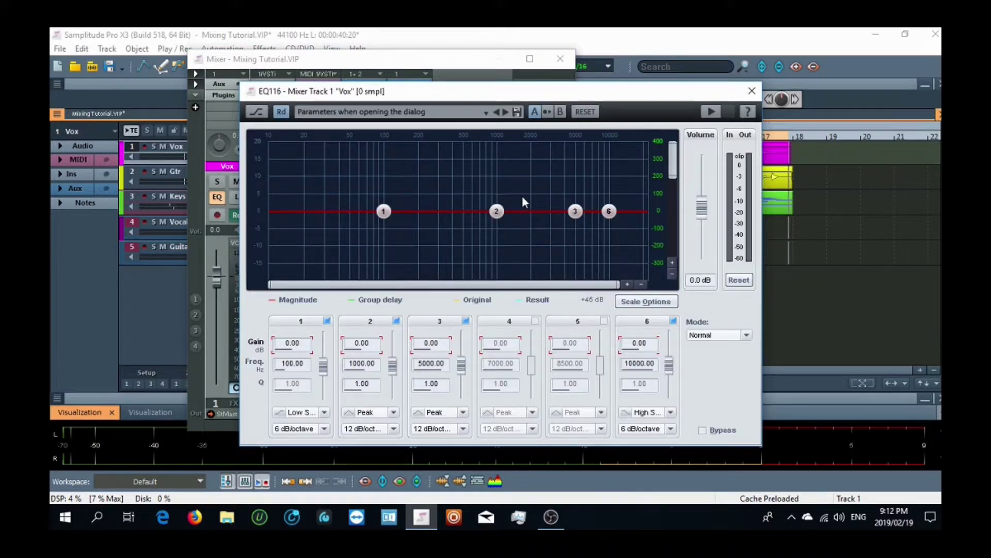
pyautogui.click(752, 91)
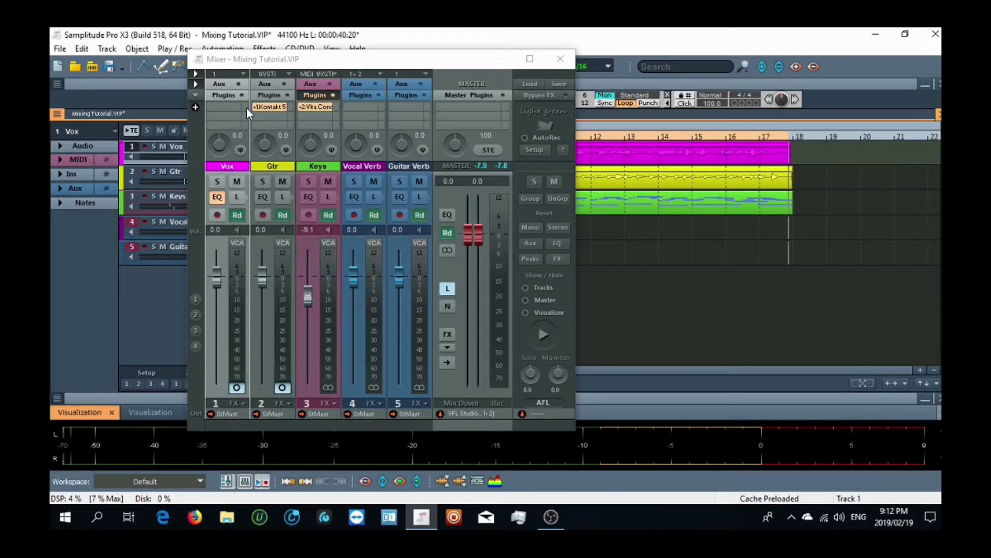
# - Insert the EQ116 equalizer in the first plug-in slot of the Vox track
pyautogui.click(242, 107)
pyautogui.moveTo(234, 179)
pyautogui.moveTo(237, 148)
pyautogui.click(401, 149)
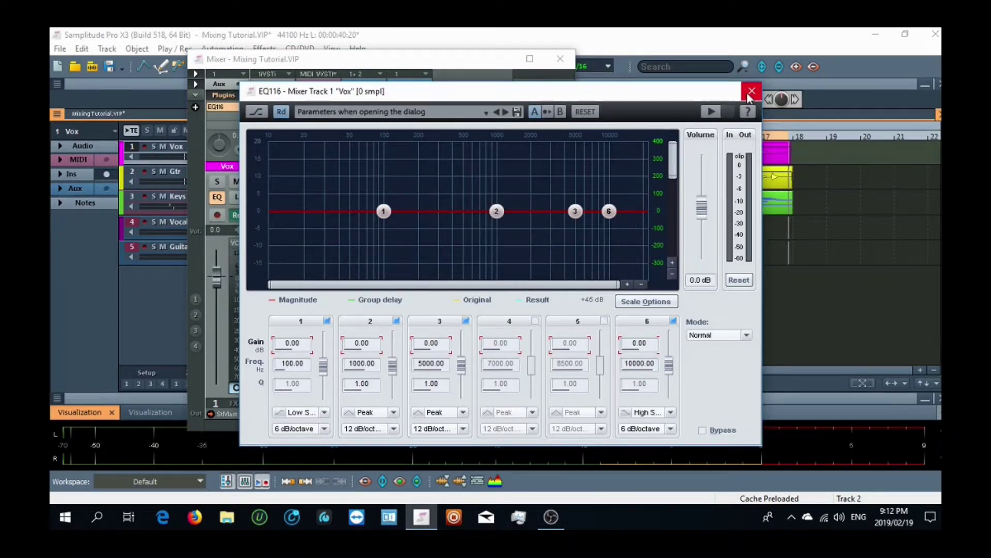
pyautogui.click(752, 91)
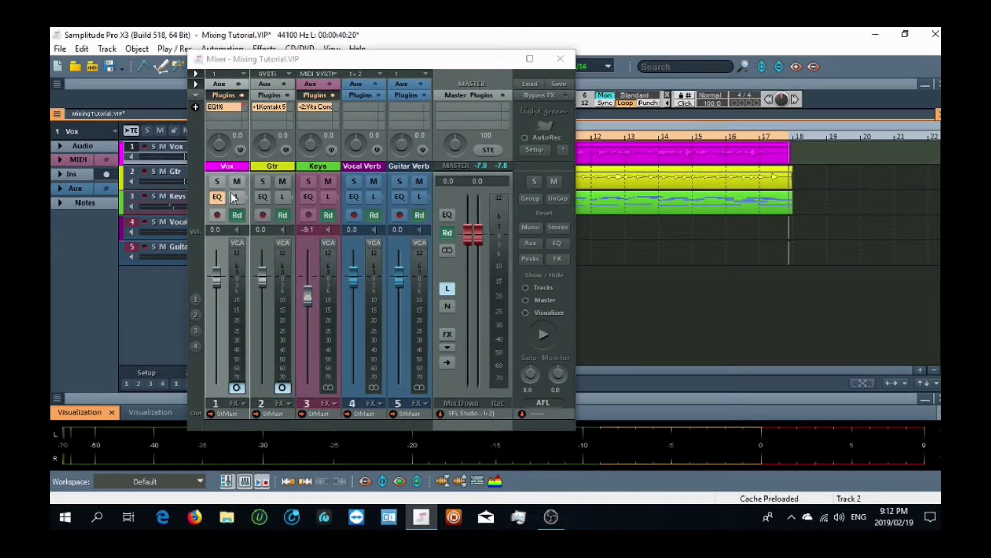
# - Set band 1 of the Vox EQ116 to a High Pass filter with a 36 dB/octave slope at about 116 Hz
pyautogui.rightClick(218, 107)
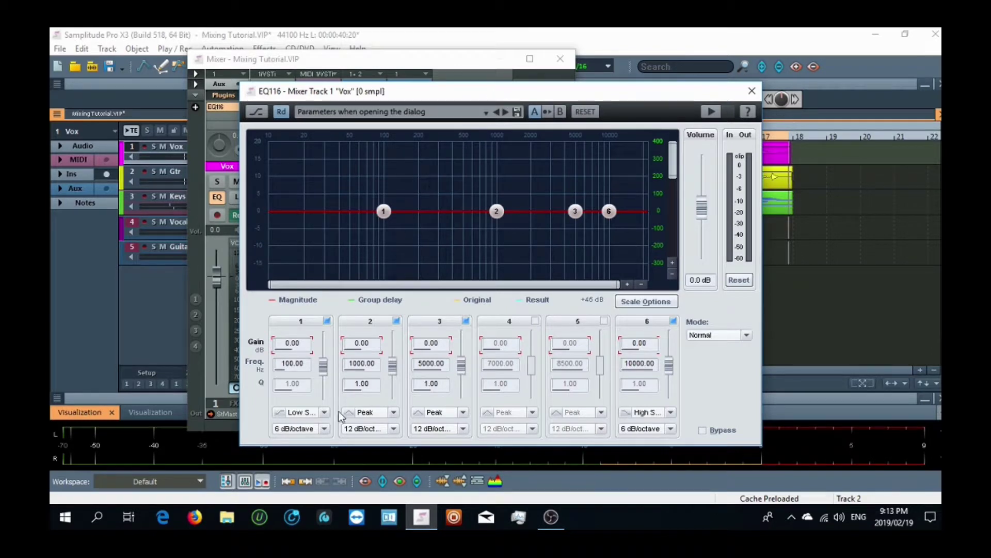
pyautogui.click(325, 430)
pyautogui.click(280, 412)
pyautogui.click(279, 412)
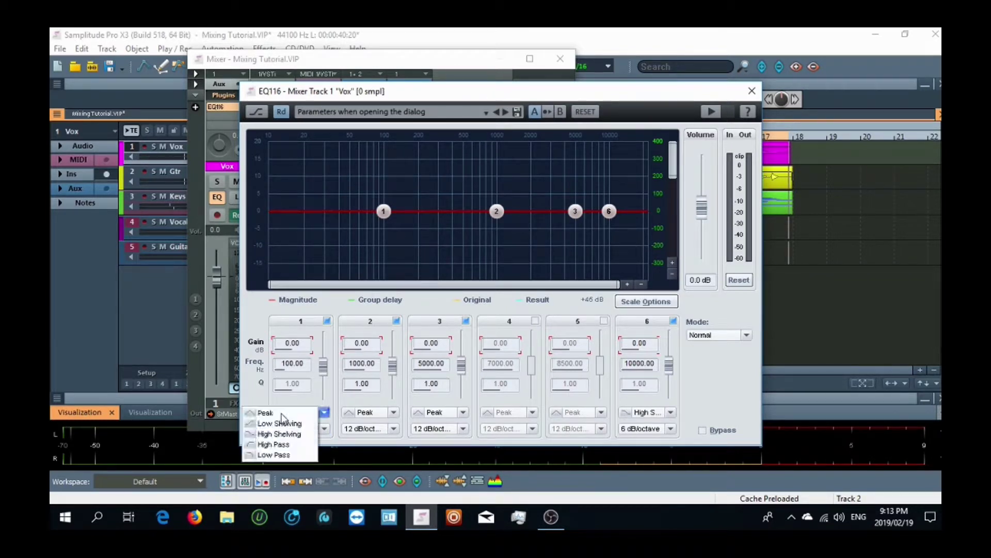
pyautogui.click(293, 446)
pyautogui.click(324, 429)
pyautogui.click(300, 461)
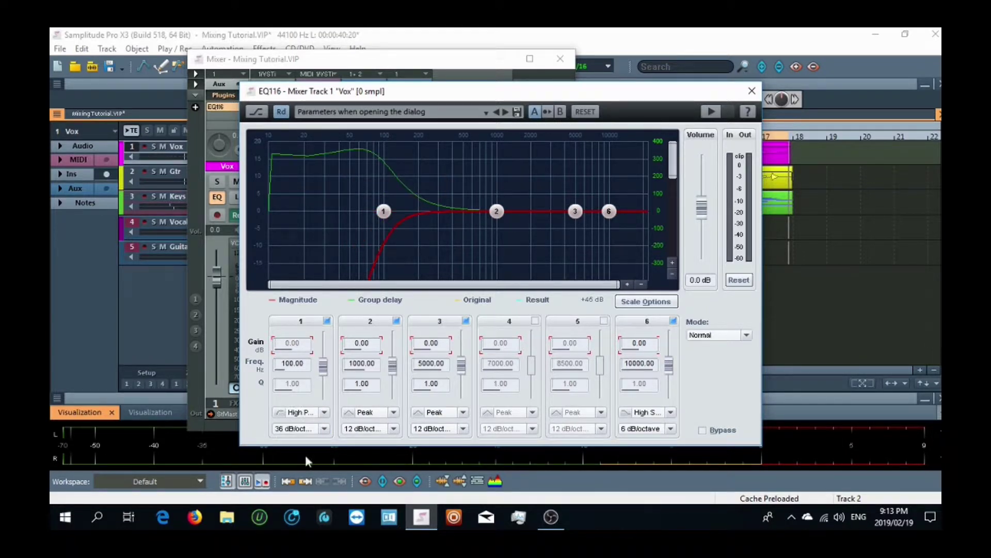
pyautogui.moveTo(388, 211); pyautogui.dragTo(396, 211)
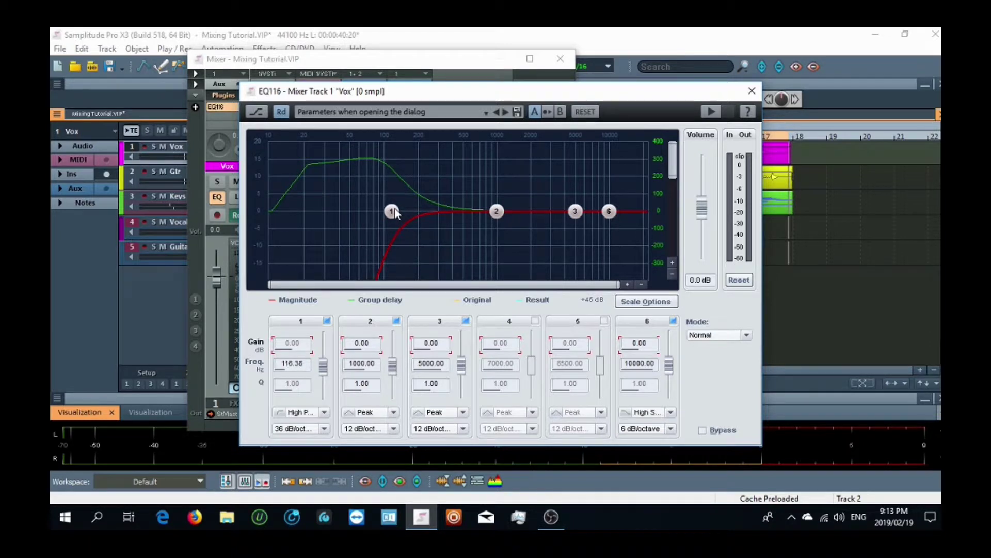
pyautogui.click(751, 90)
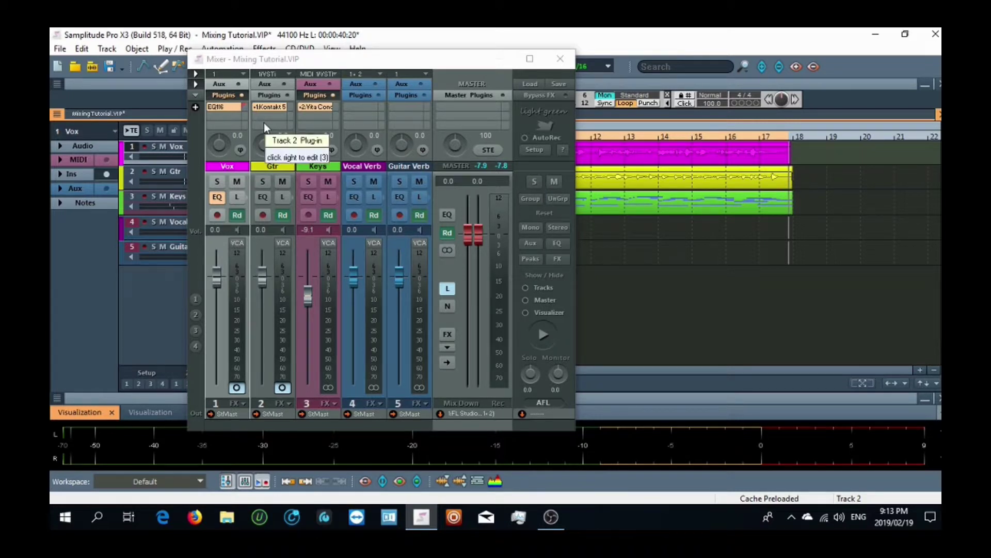
# - Copy the Vox track's EQ116 to the Gtr and Keys tracks and play the mix
pyautogui.click(215, 108)
pyautogui.moveTo(271, 116); pyautogui.dragTo(310, 118)
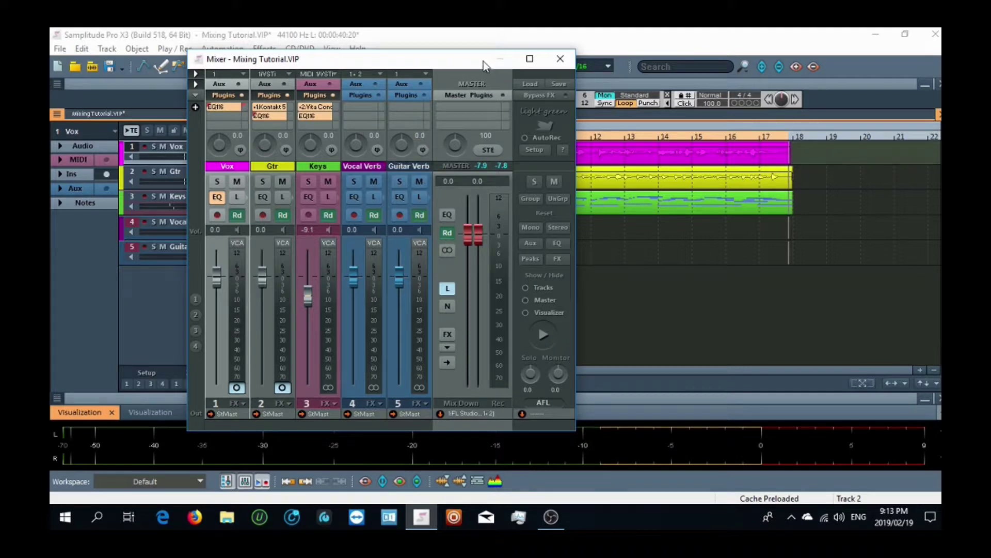
pyautogui.press('space')
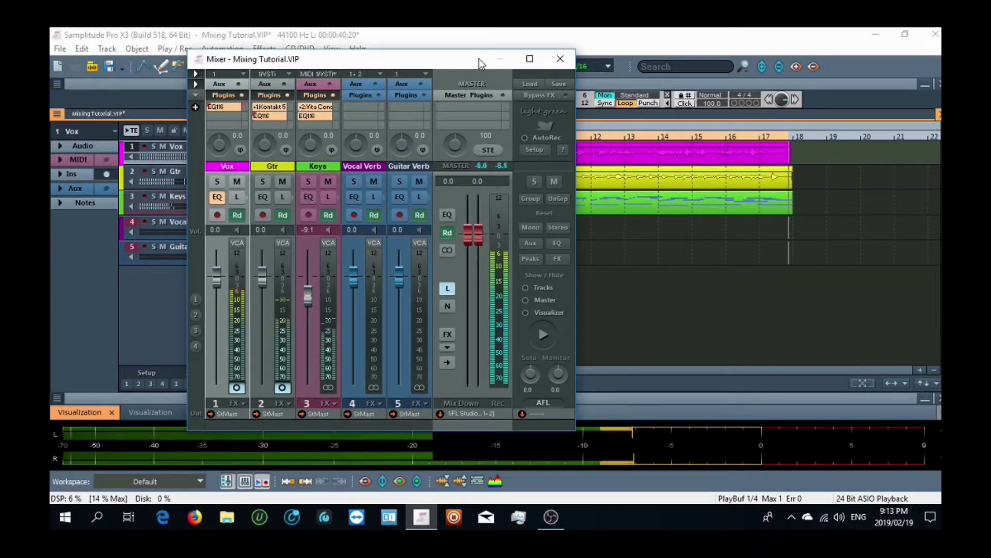
pyautogui.press('space')
# - Compare the mix with and without effects by toggling Bypass FX between playbacks, ending with it switched on
pyautogui.click(539, 95)
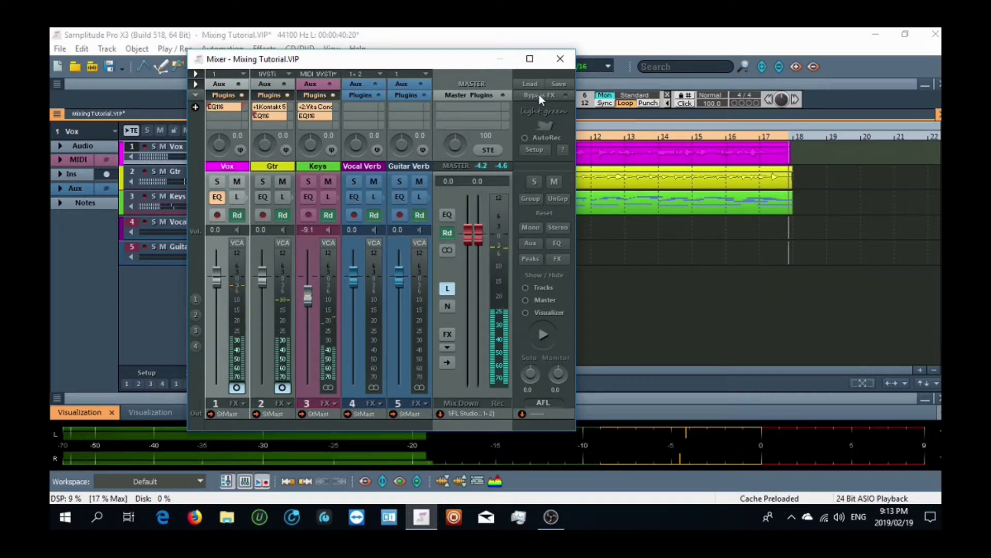
pyautogui.press('space')
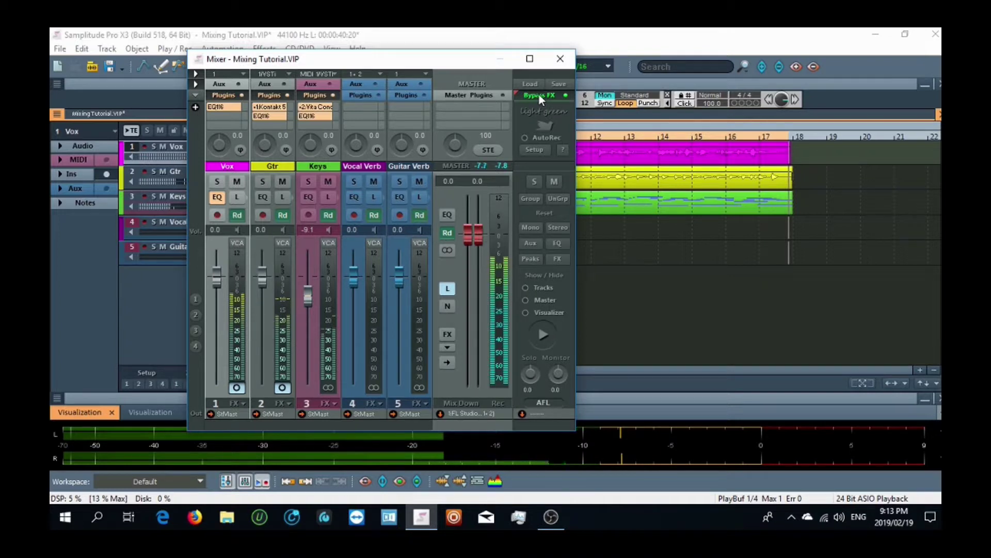
pyautogui.click(539, 94)
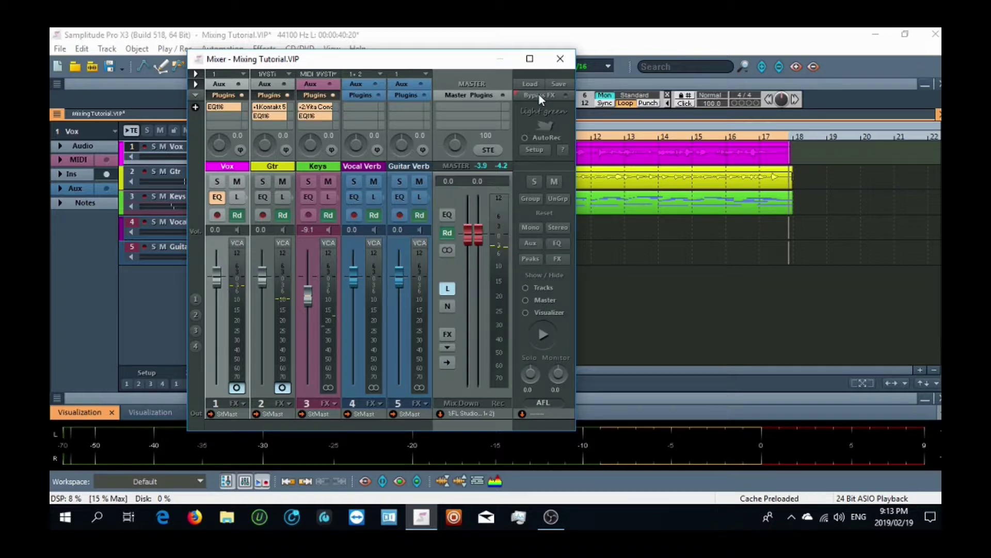
pyautogui.press('space')
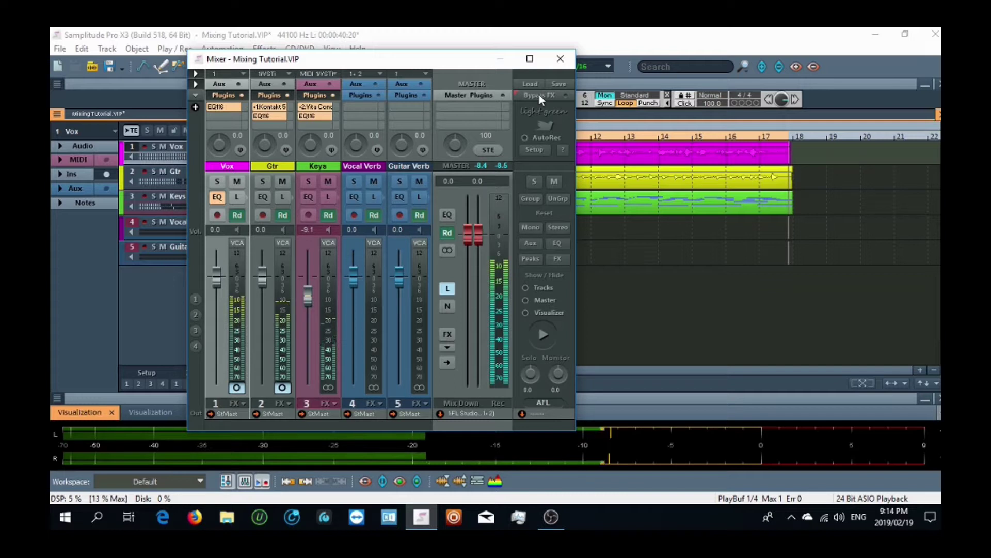
pyautogui.click(539, 95)
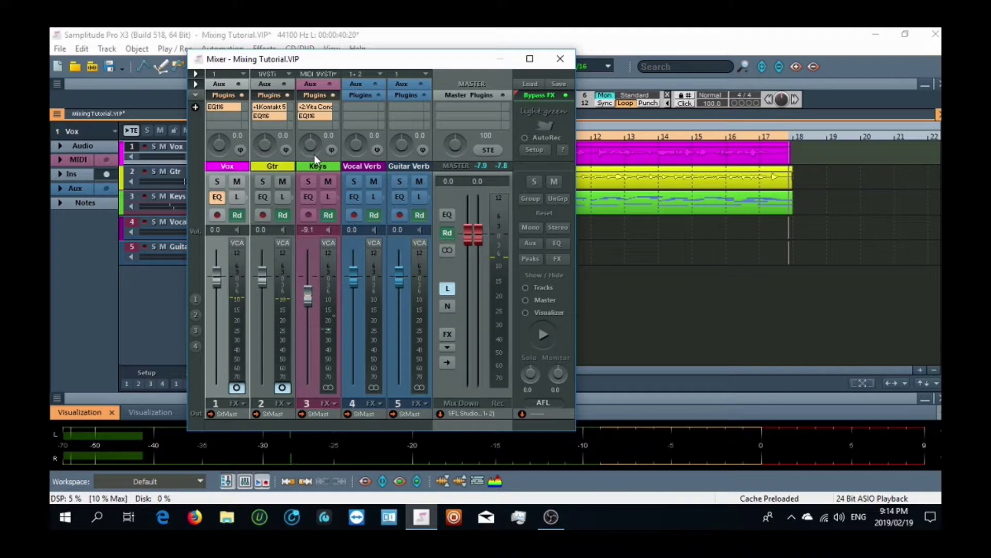
pyautogui.moveTo(314, 155)
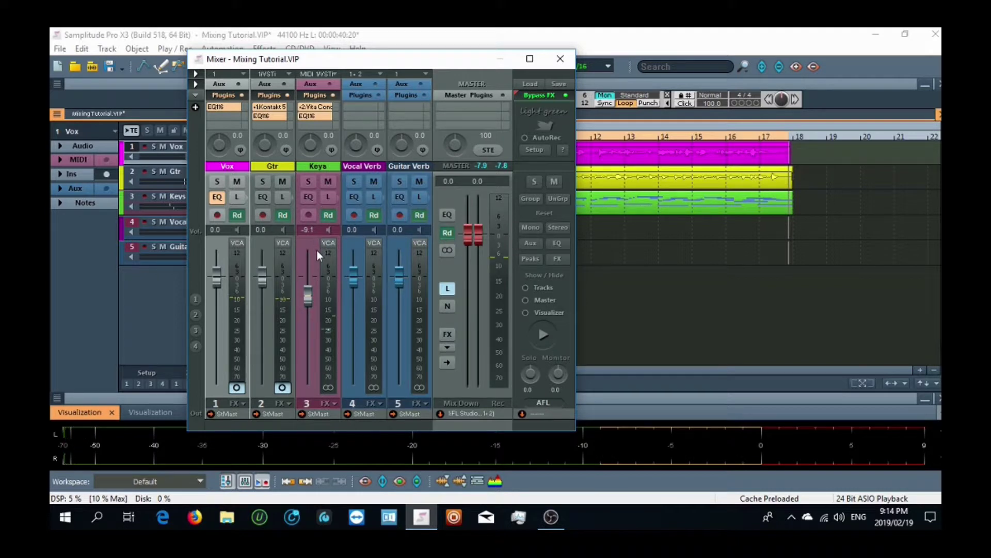
pyautogui.press('space')
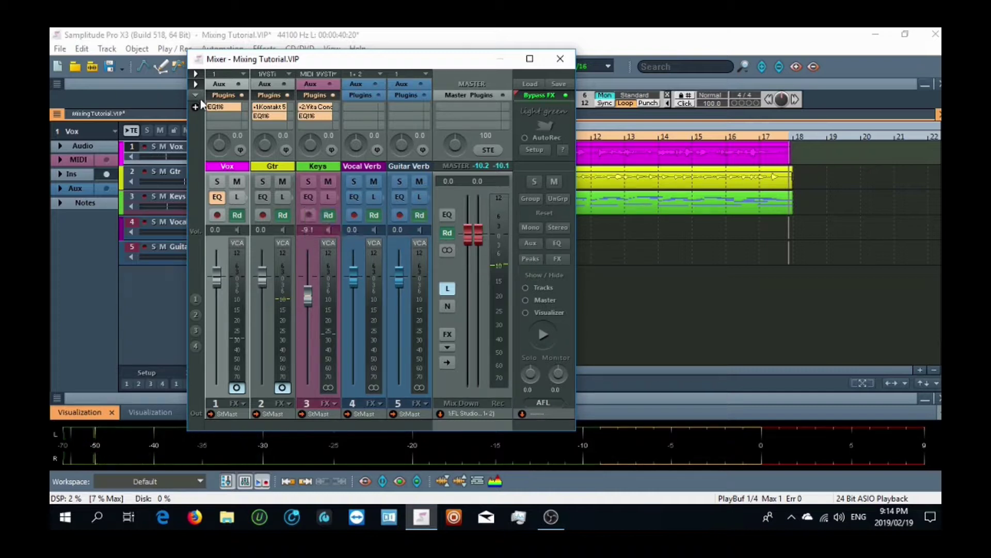
# - Insert the sMax11 dynamics effect below the EQ116 on the Vox track and copy it to the Gtr track
pyautogui.click(242, 117)
pyautogui.moveTo(244, 138)
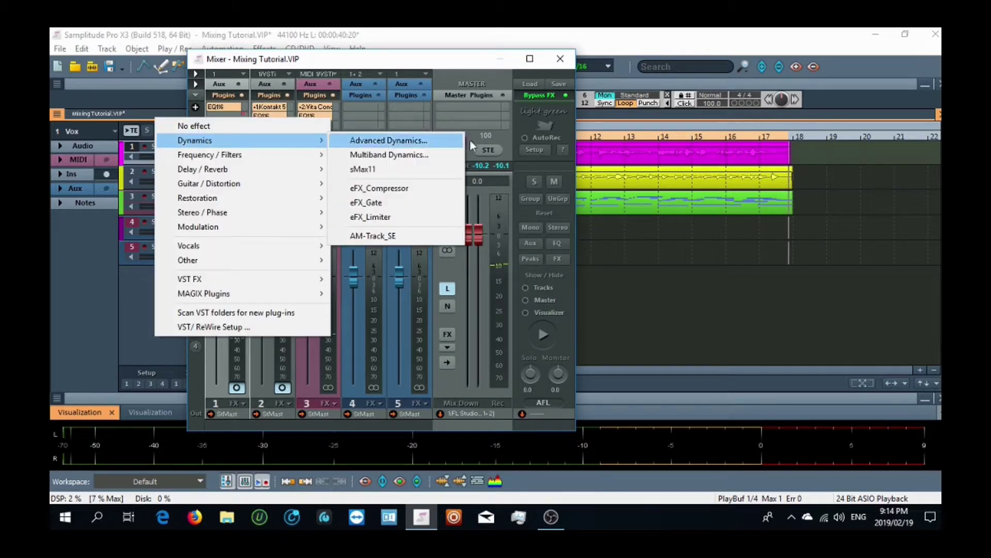
pyautogui.click(429, 169)
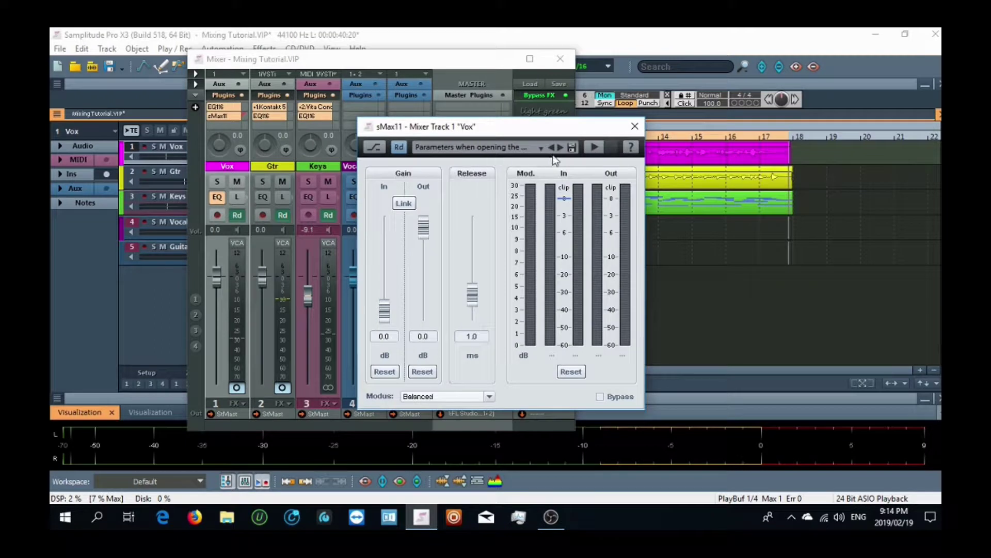
pyautogui.click(635, 127)
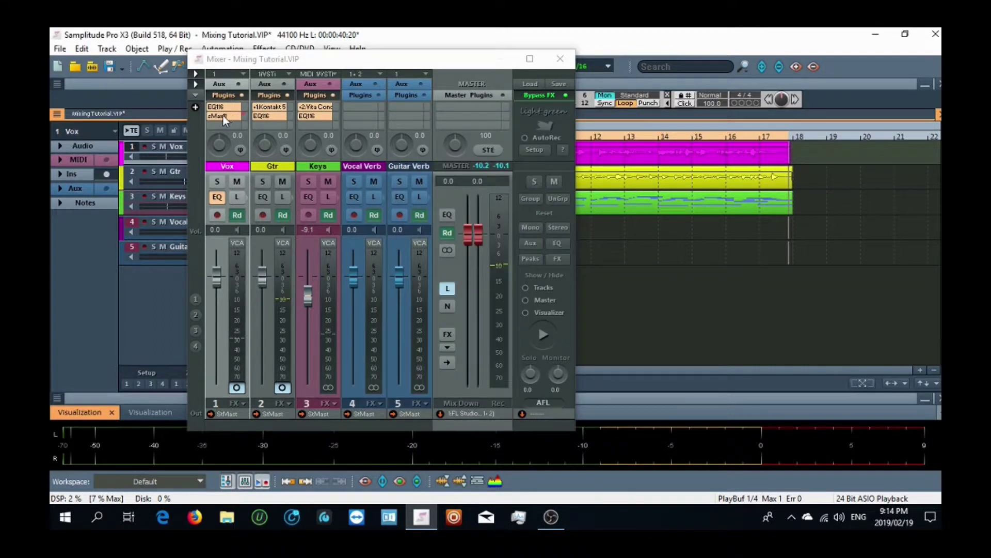
pyautogui.moveTo(222, 116); pyautogui.dragTo(268, 126)
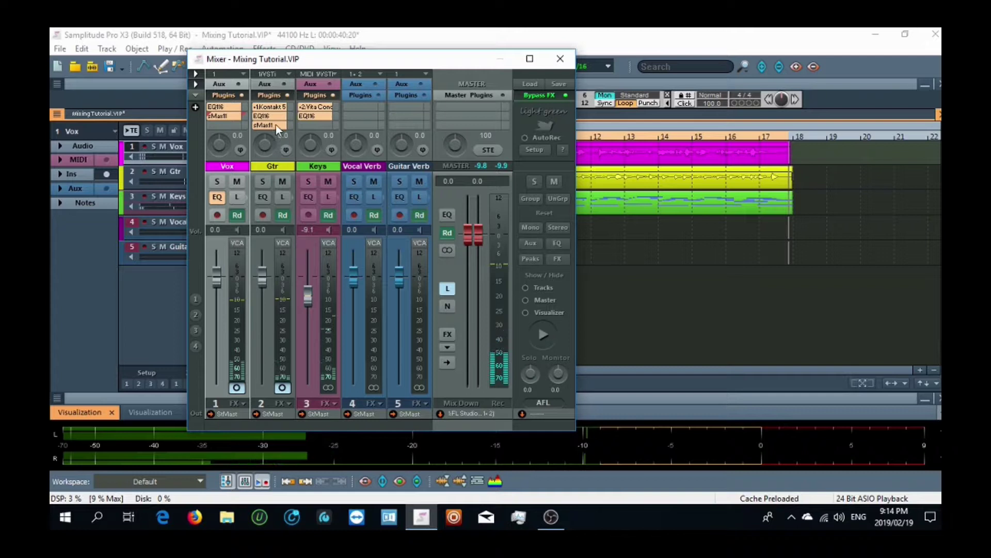
# - Reset the Keys track's volume to 0.0 dB and play the selected section to check the track levels
pyautogui.keyDown('ctrl'); pyautogui.click(309, 297); pyautogui.keyUp('ctrl')
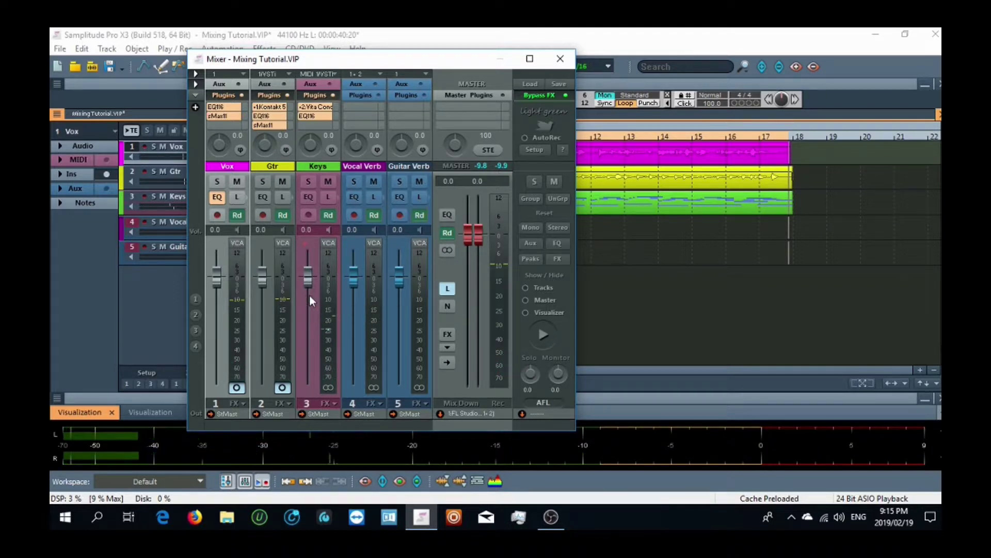
pyautogui.press('space')
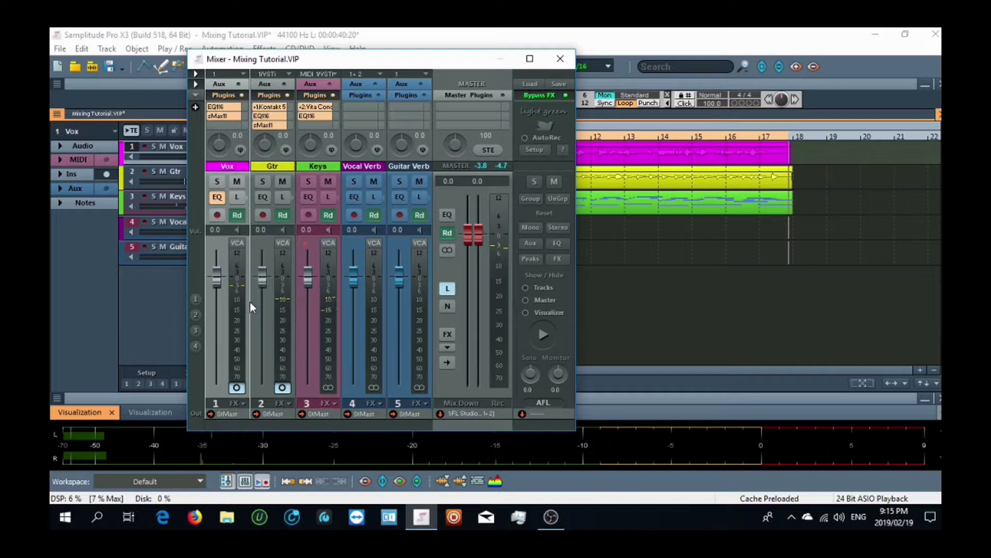
pyautogui.press('space')
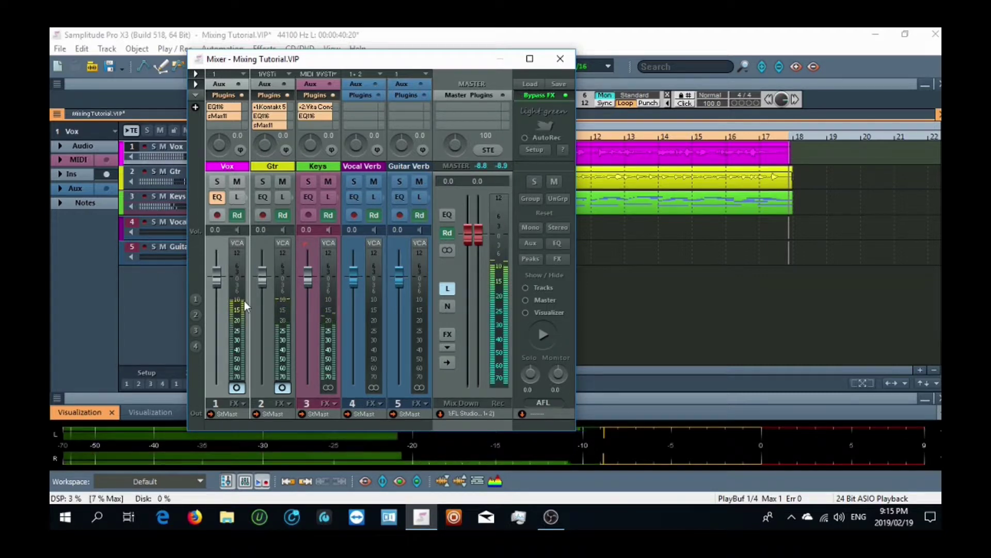
pyautogui.press('space')
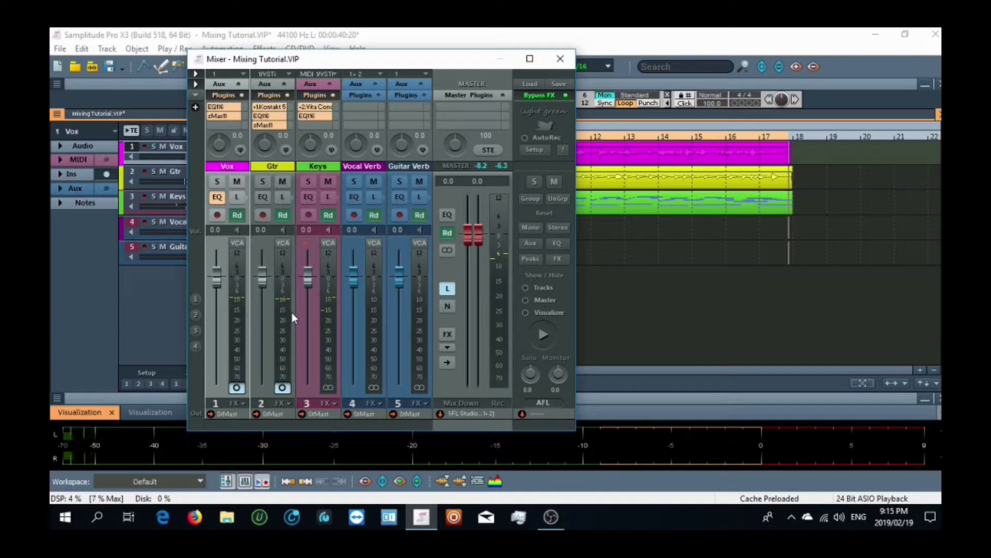
pyautogui.press('space')
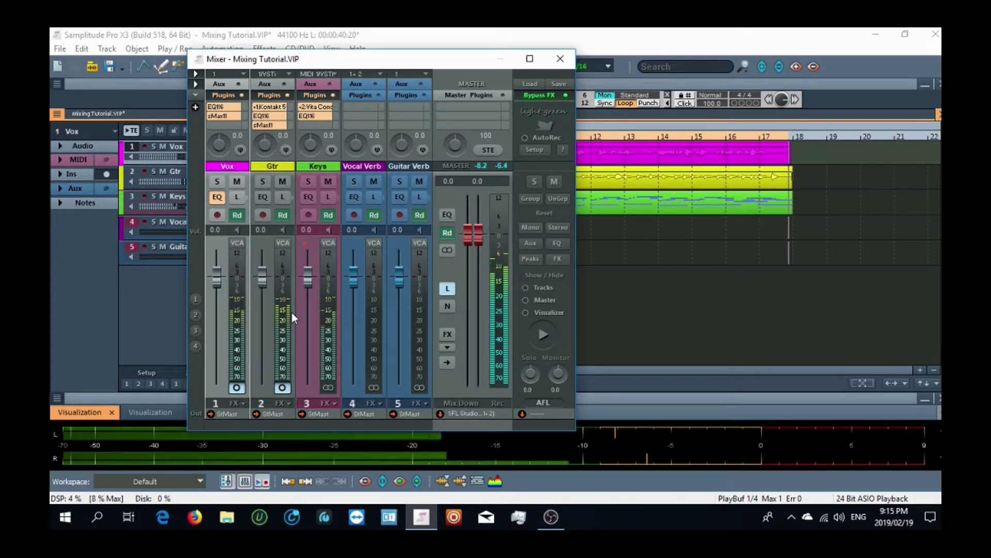
# - Play the selected section again to check the levels of the tracks and the master
pyautogui.press('space')
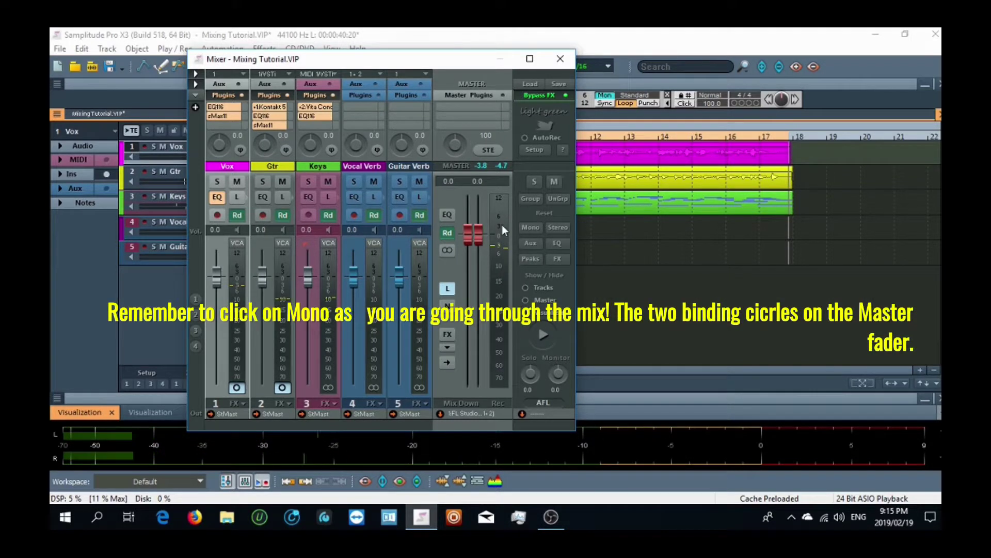
pyautogui.press('space')
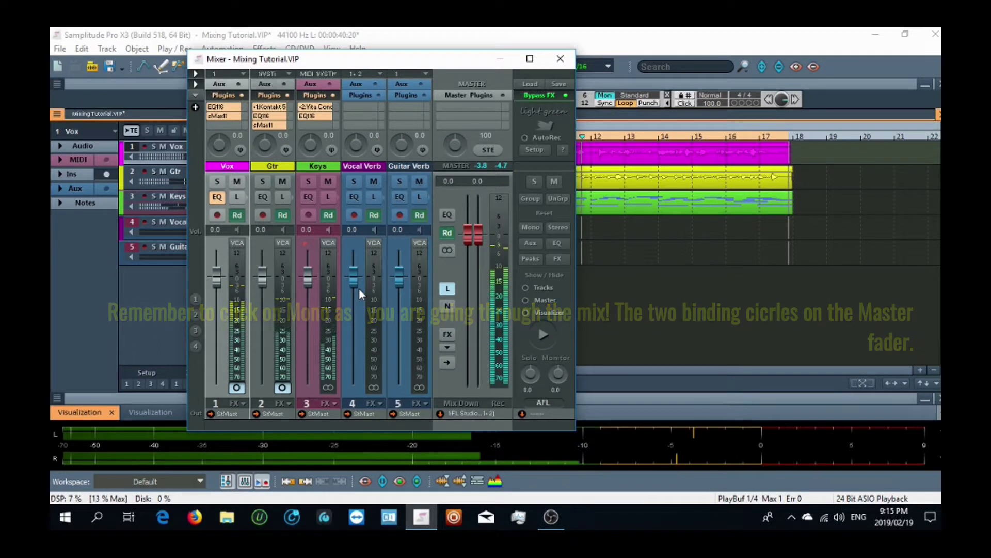
pyautogui.press('space')
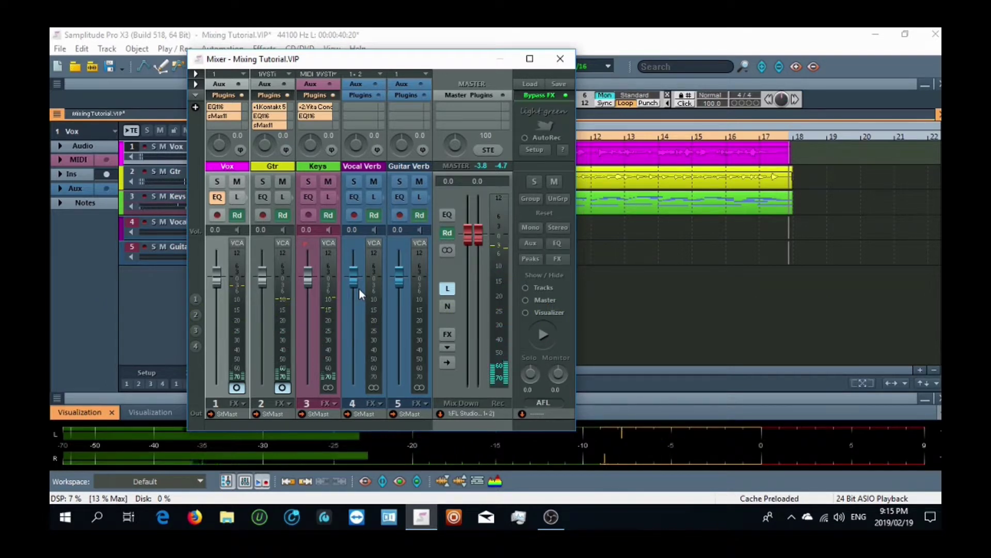
# - Load the 3dB balanced preset in the Vox track's sMax11 and play the mix to hear it
pyautogui.click(217, 116)
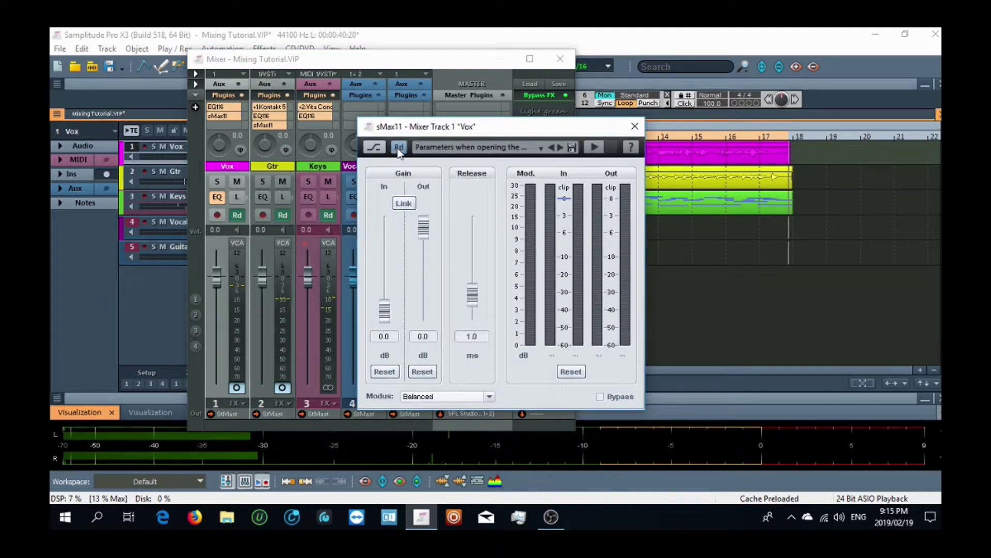
pyautogui.click(538, 148)
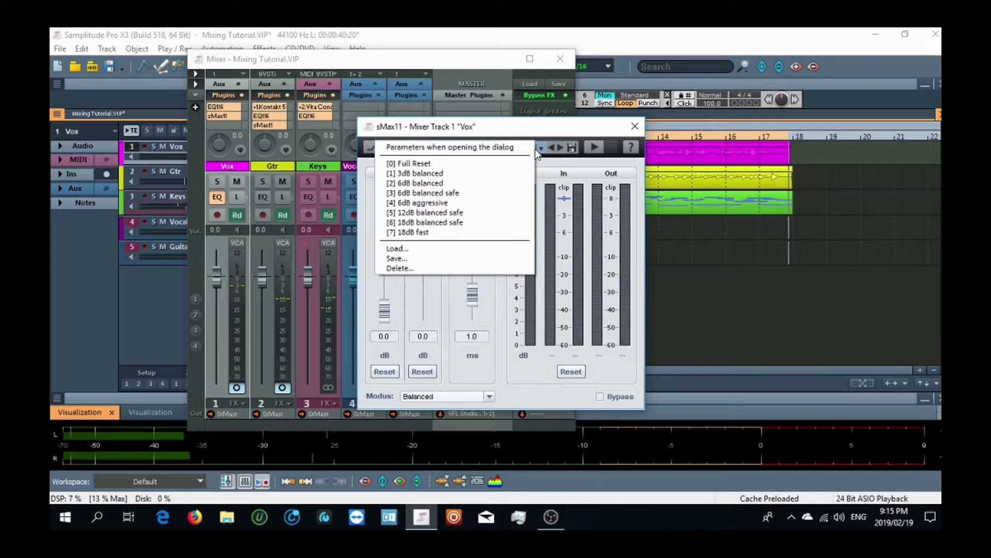
pyautogui.click(445, 174)
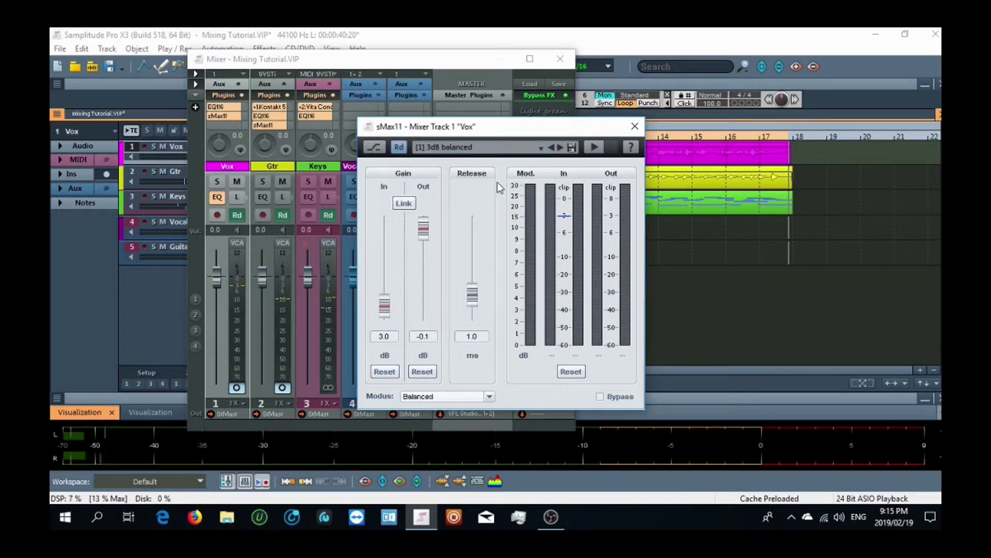
pyautogui.press('space')
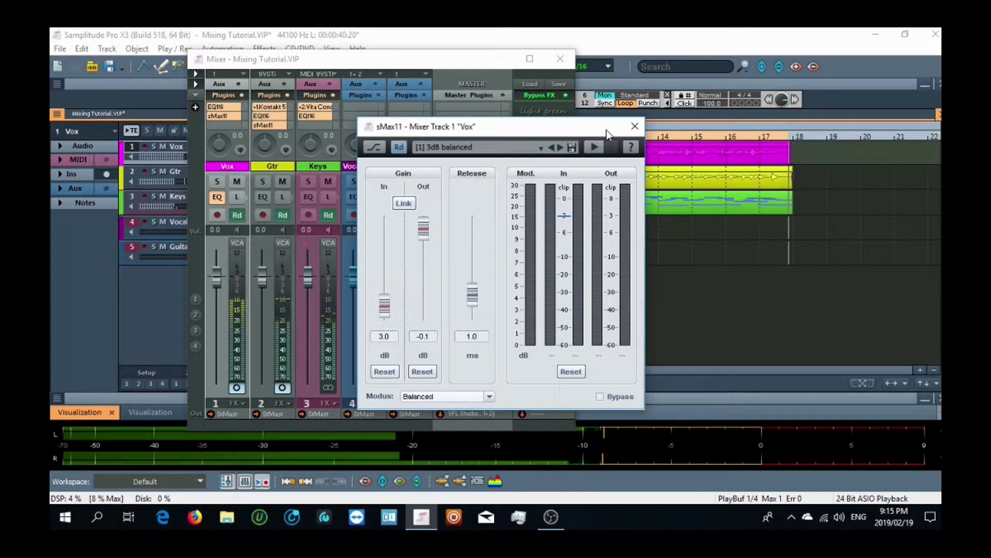
pyautogui.click(635, 126)
pyautogui.press('space')
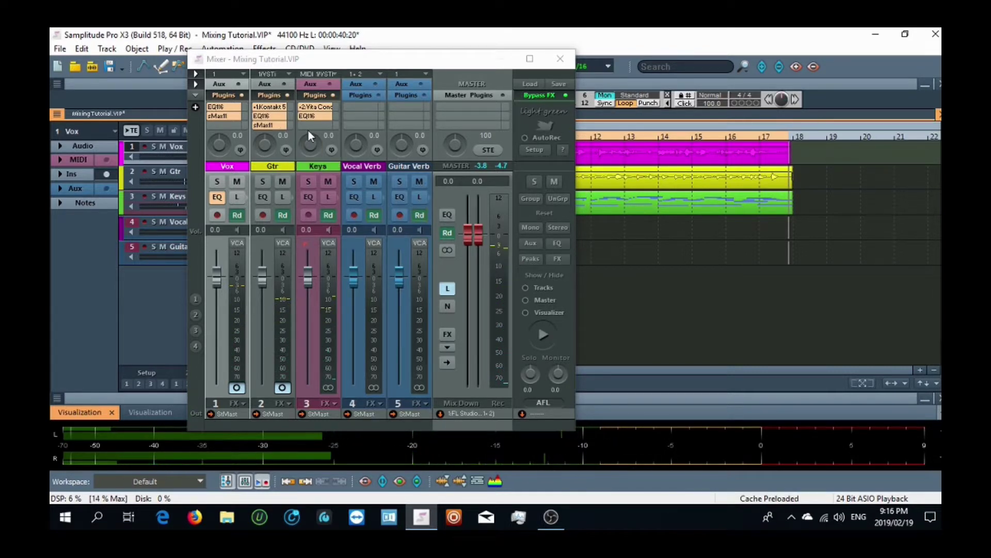
# - Balance the mix during playback by lowering the Keys volume to -7.3 dB and the Gtr volume to -3.2 dB
pyautogui.moveTo(308, 278); pyautogui.dragTo(307, 293)
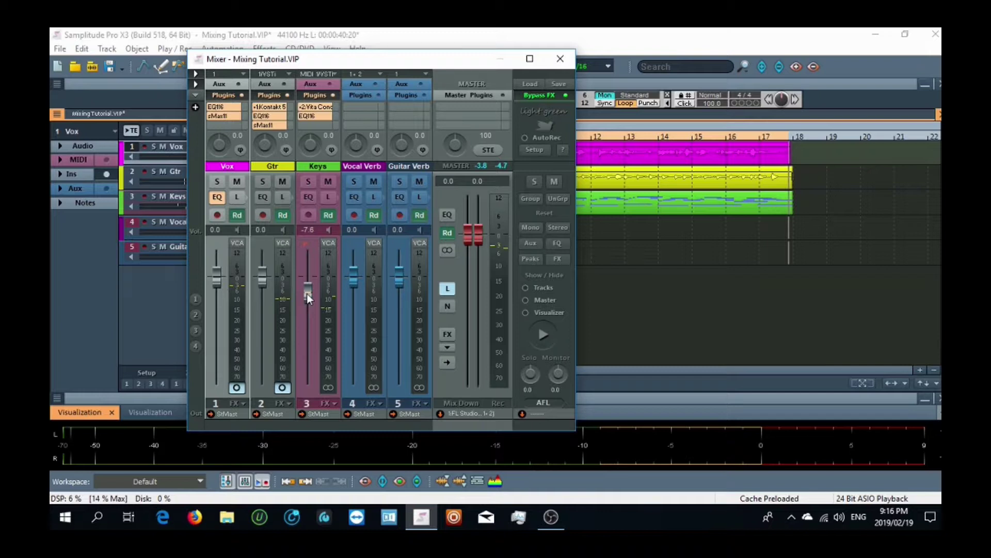
pyautogui.press('space')
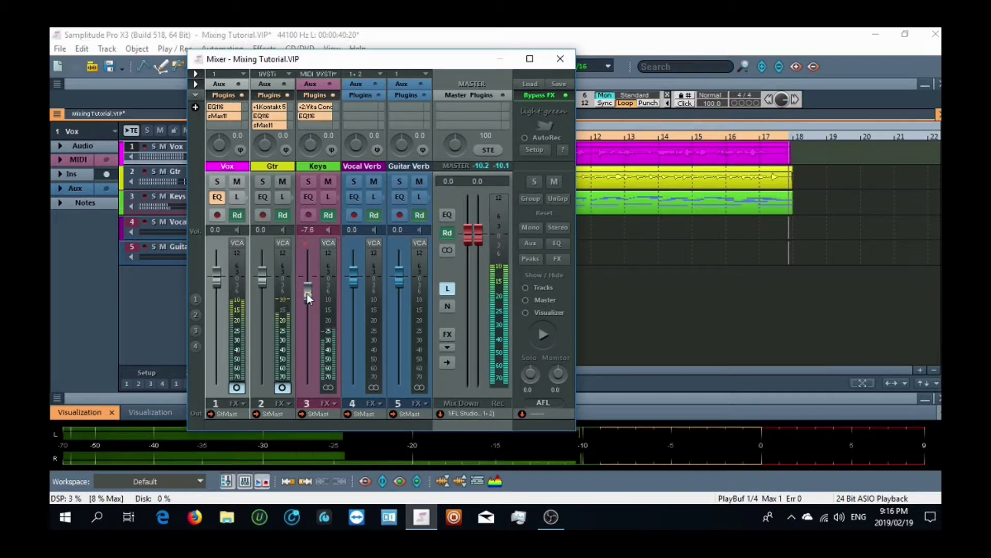
pyautogui.moveTo(265, 281); pyautogui.dragTo(310, 295)
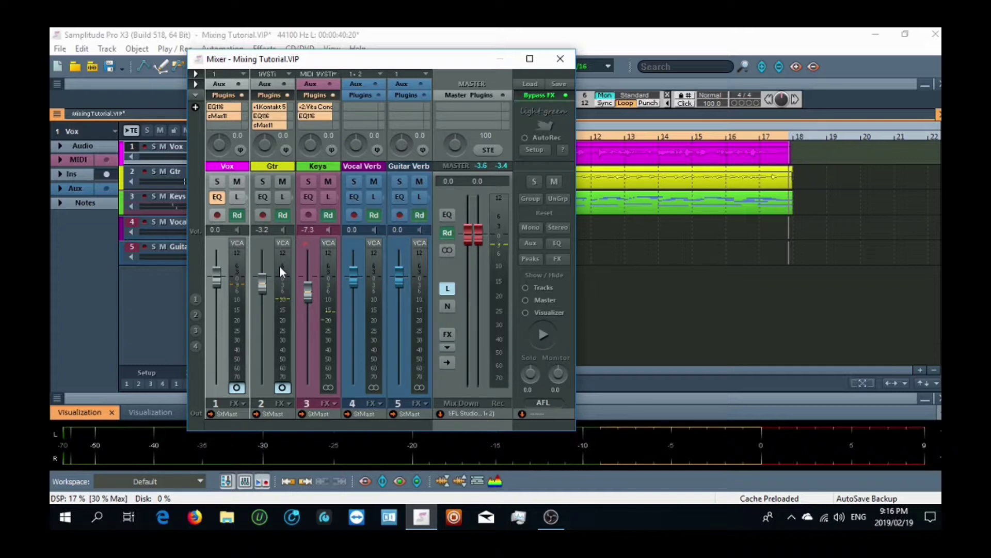
# - Close the mixer and examine the Vita Concert Grand instrument on the Keys track, closing it and collapsing the track when done
pyautogui.click(562, 59)
pyautogui.click(218, 207)
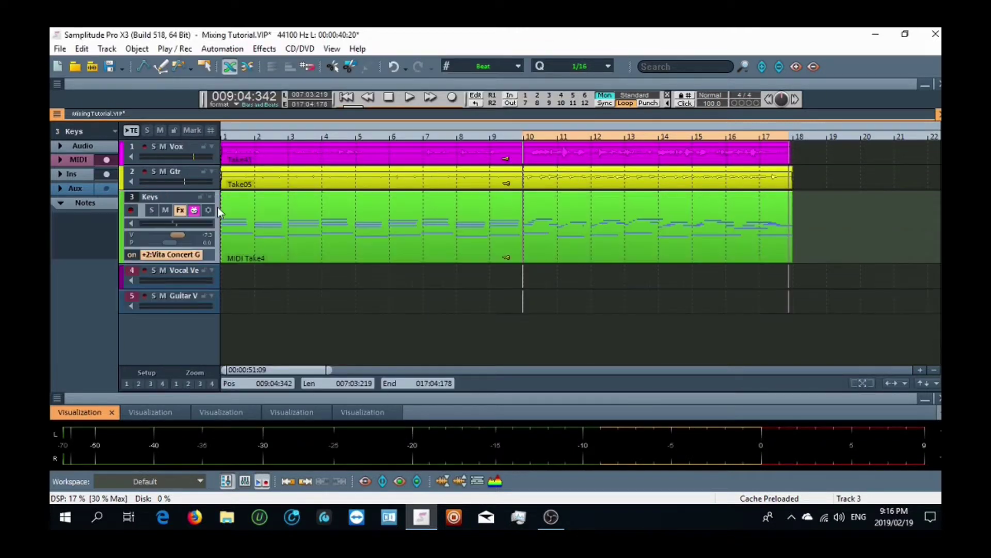
pyautogui.click(184, 254)
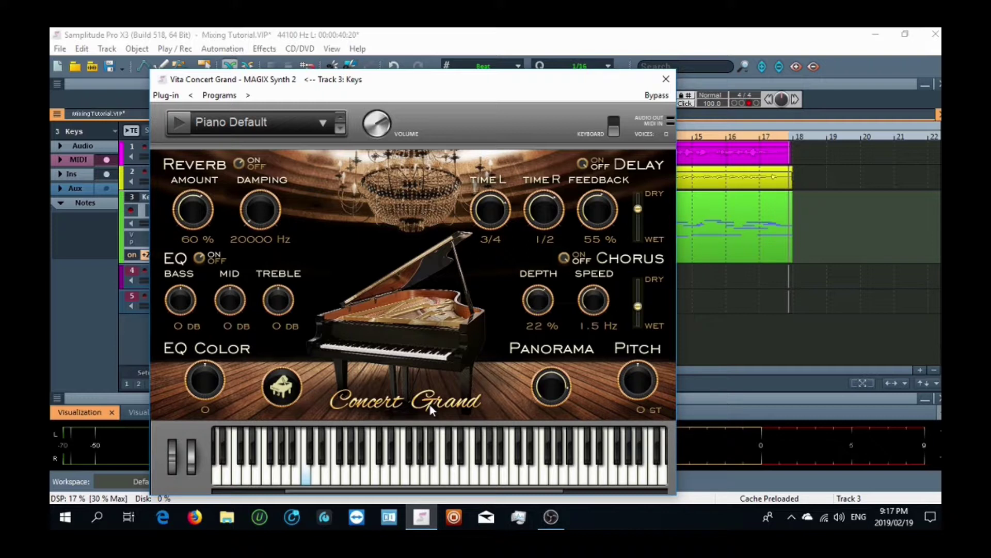
pyautogui.click(666, 79)
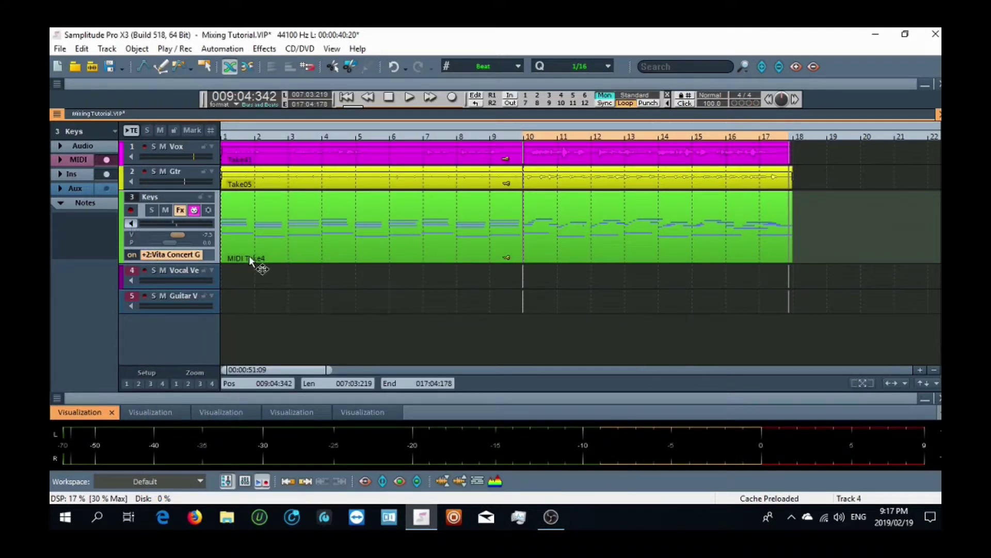
pyautogui.click(186, 253)
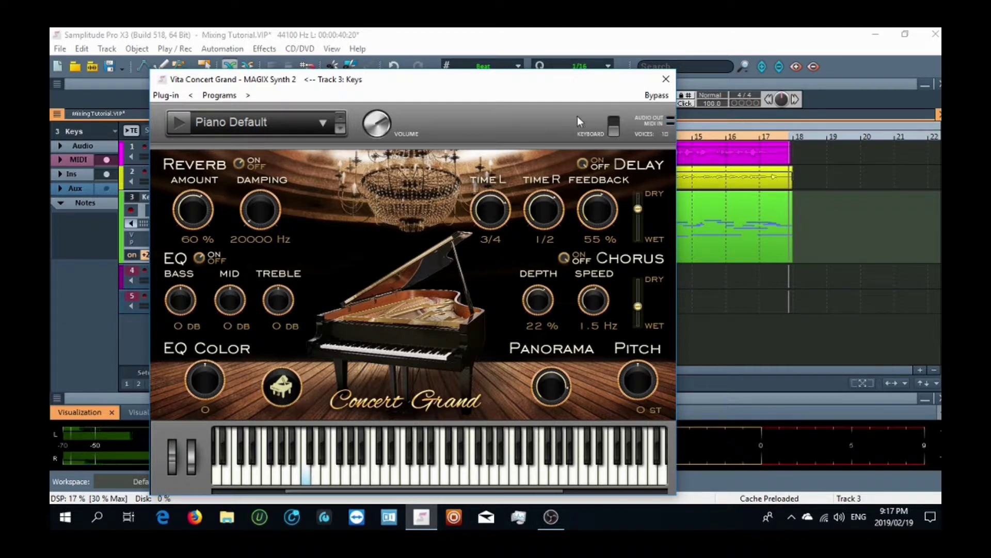
pyautogui.click(666, 79)
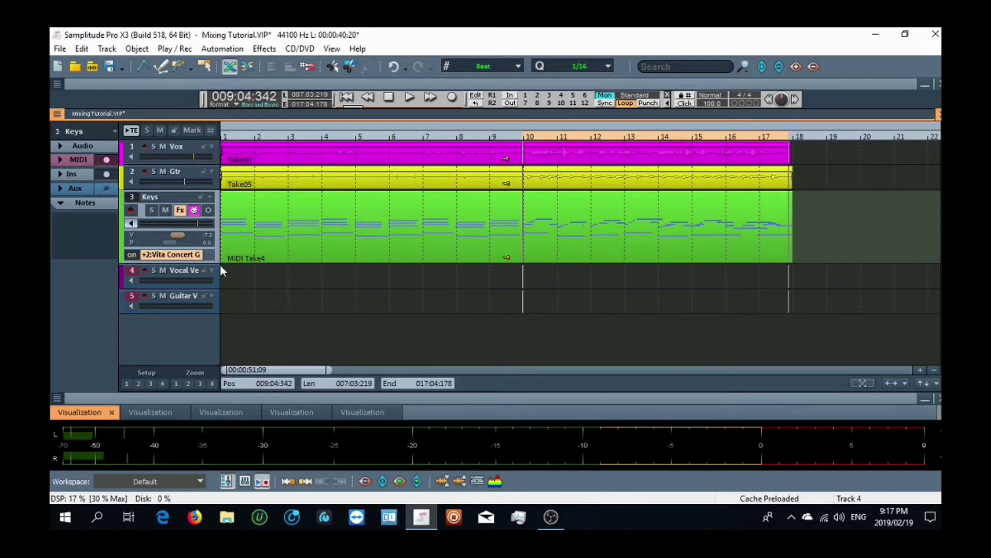
pyautogui.doubleClick(214, 233)
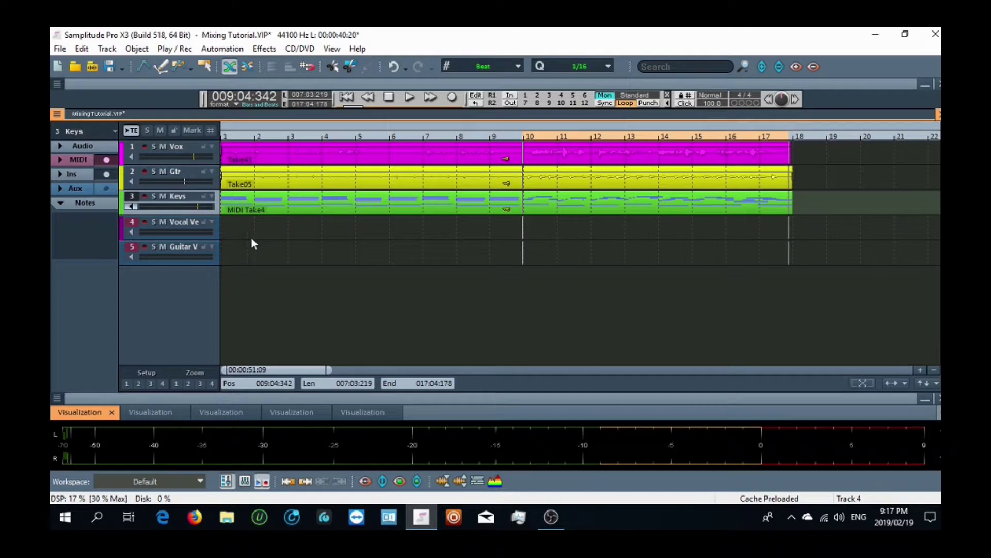
# - Reopen the mixer with extra plug-in slots shown and insert the eFX_Limiter below the sMax11 on the Gtr track
pyautogui.press('m')
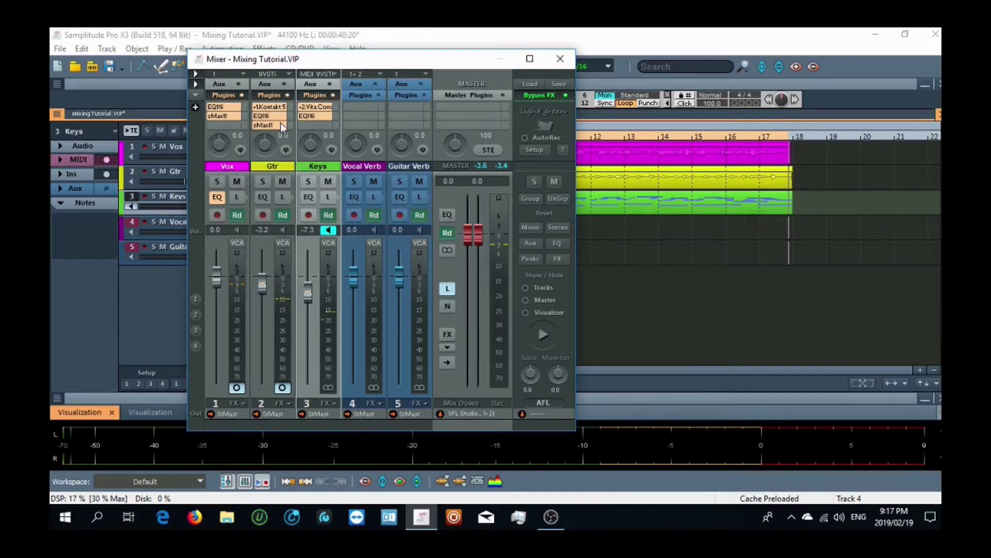
pyautogui.click(195, 107)
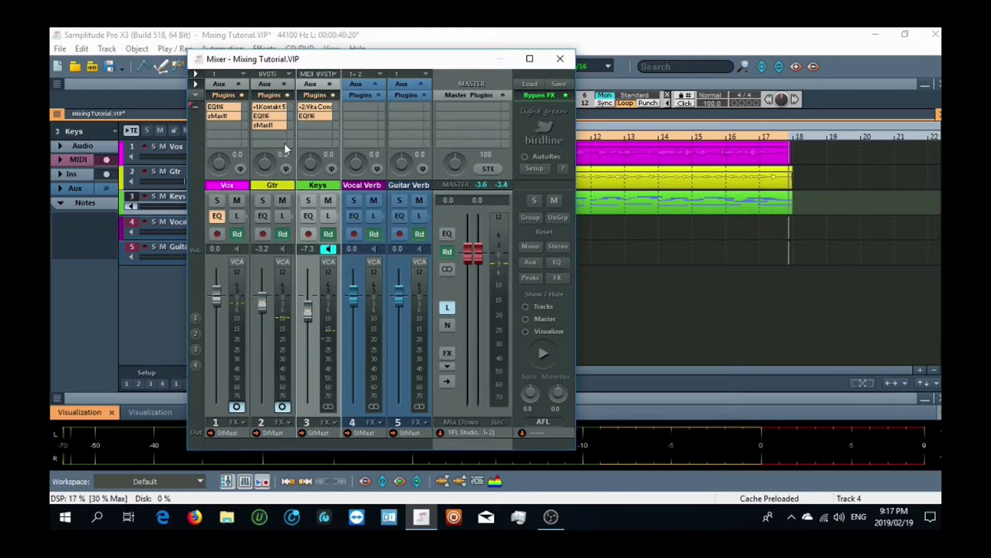
pyautogui.click(290, 137)
pyautogui.moveTo(286, 159)
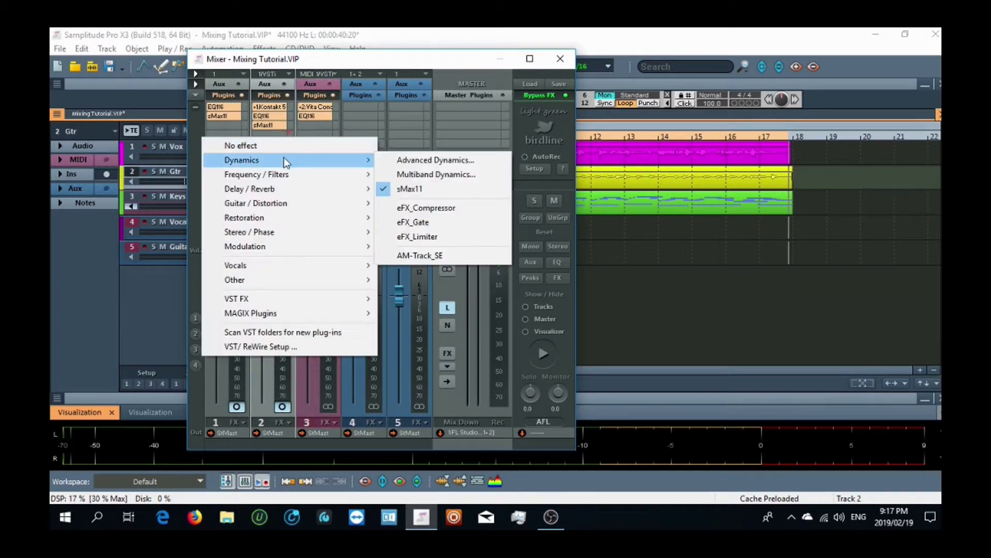
pyautogui.click(438, 236)
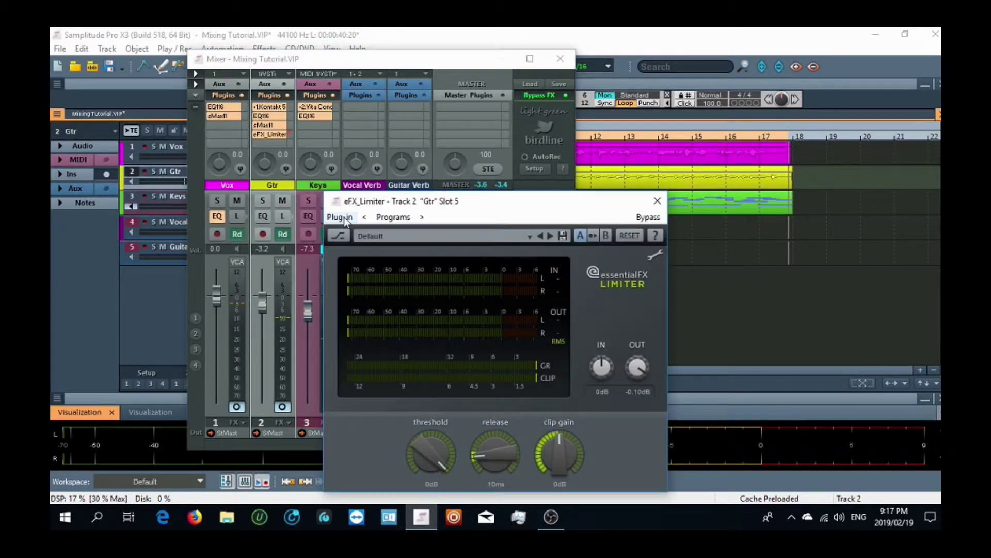
pyautogui.moveTo(467, 203); pyautogui.dragTo(347, 105)
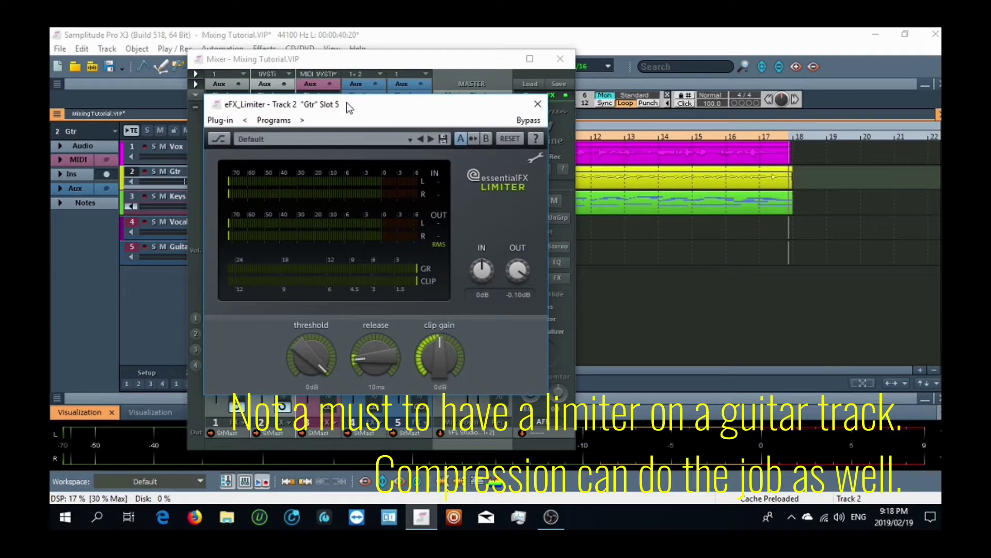
pyautogui.press('space')
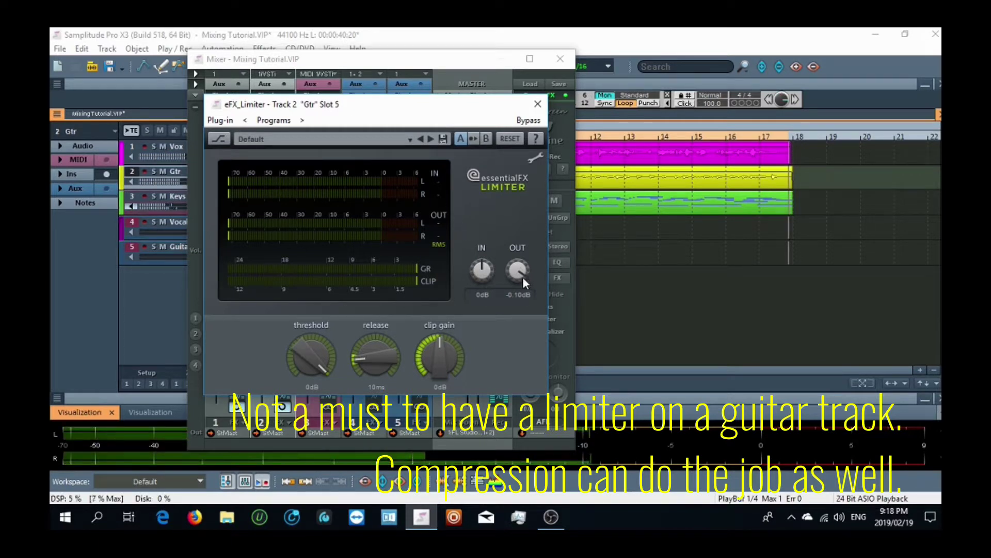
pyautogui.click(537, 103)
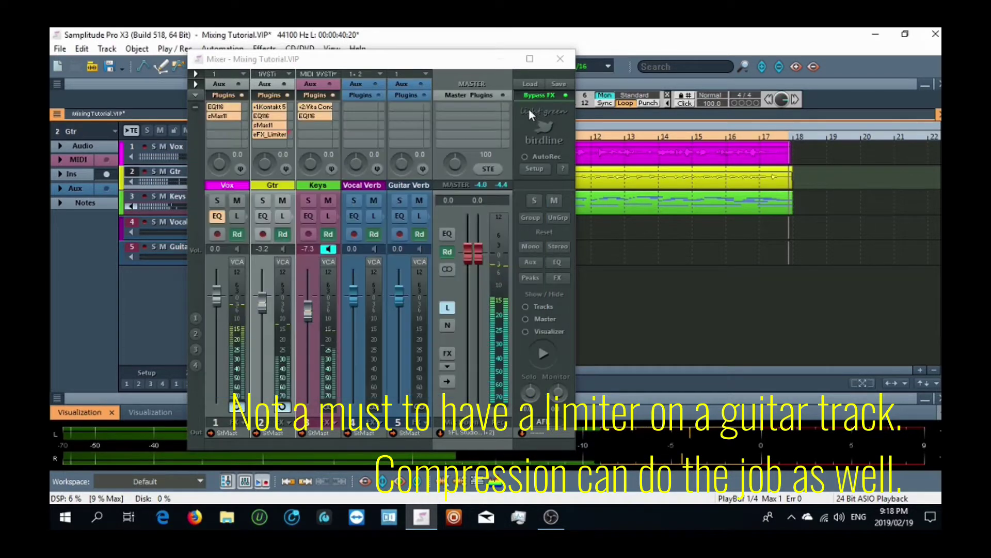
# - Switch off Bypass FX during playback and lower the Vox volume to -1.9 dB and the Gtr volume to -4.1 dB
pyautogui.click(524, 95)
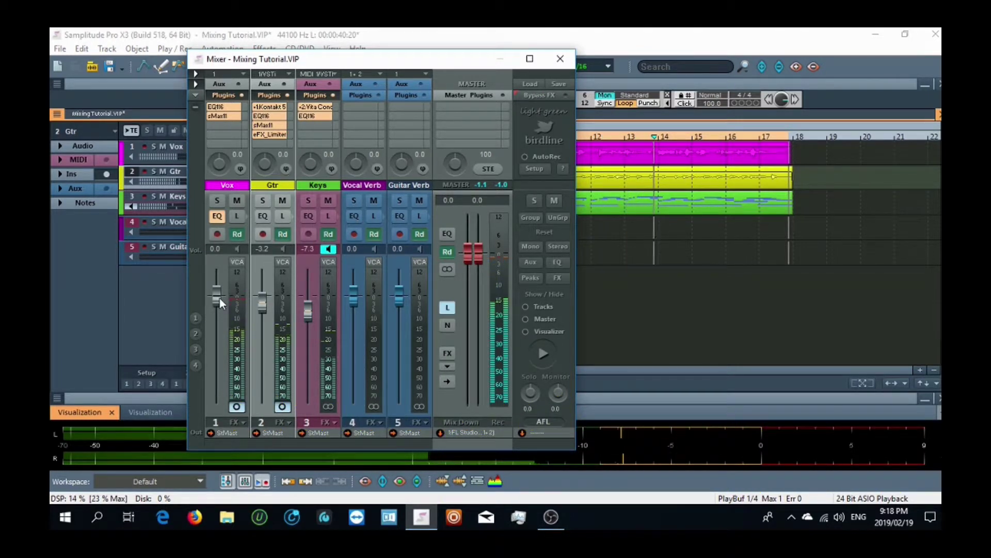
pyautogui.moveTo(221, 300)
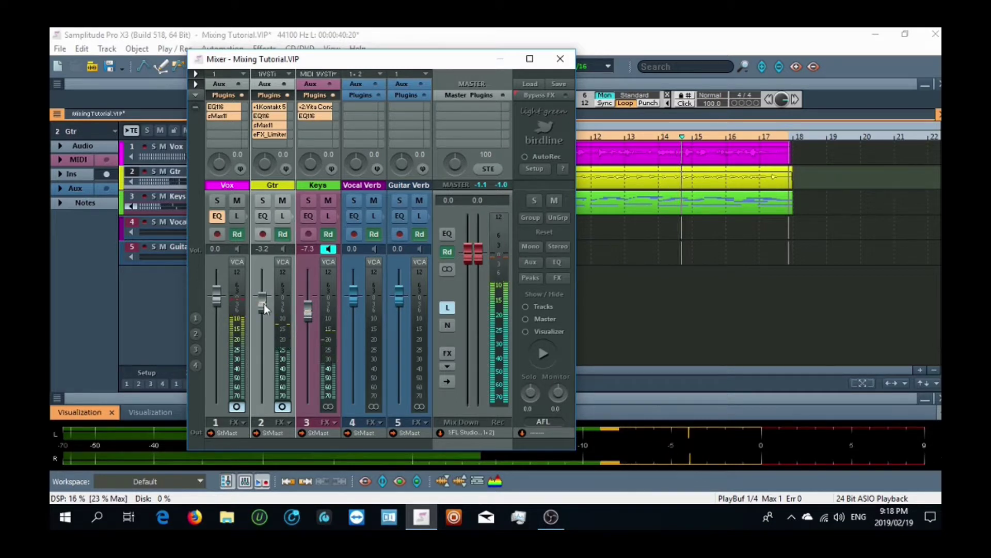
pyautogui.moveTo(220, 296); pyautogui.dragTo(263, 308)
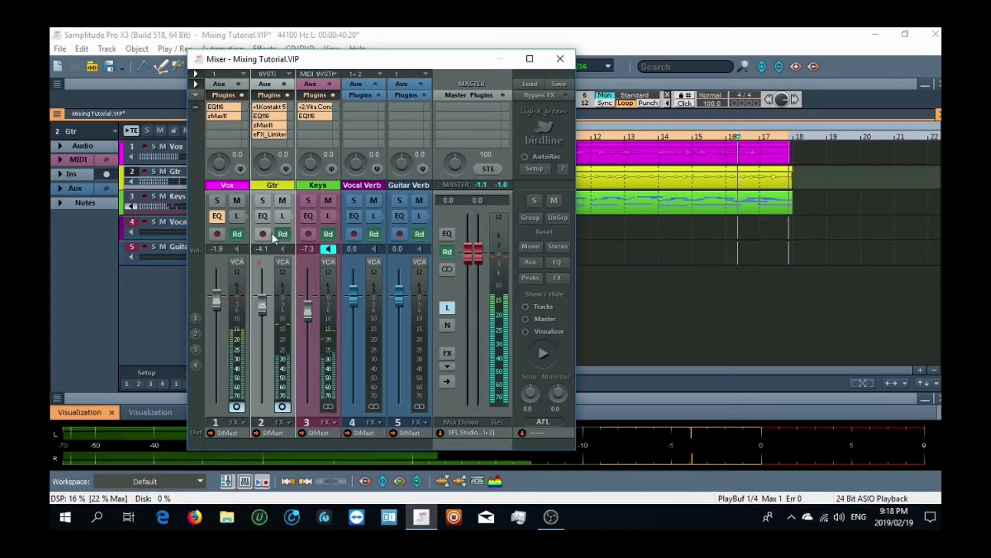
# - Load the Dance Limiter (Moderate) preset in the Gtr track's eFX_Limiter and play the mix
pyautogui.click(278, 138)
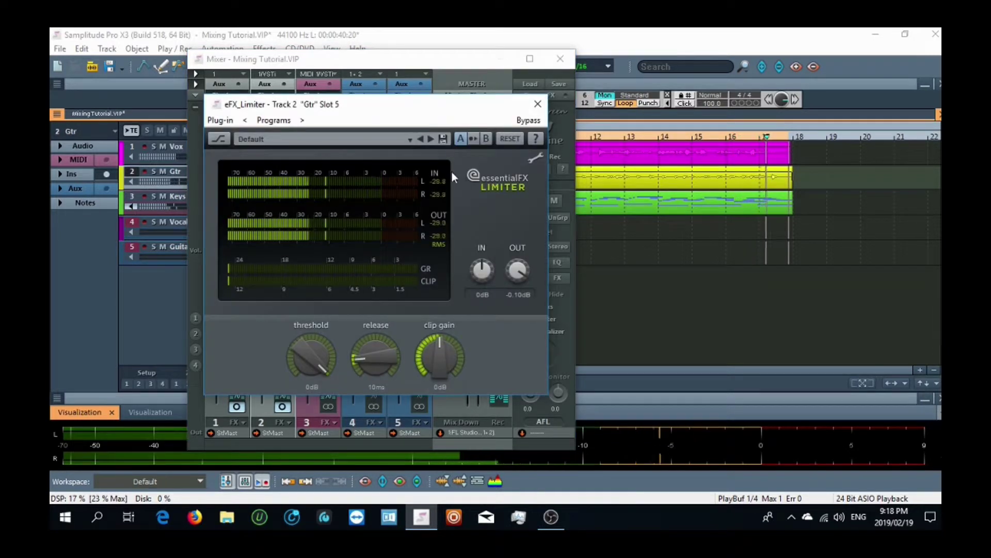
pyautogui.click(410, 140)
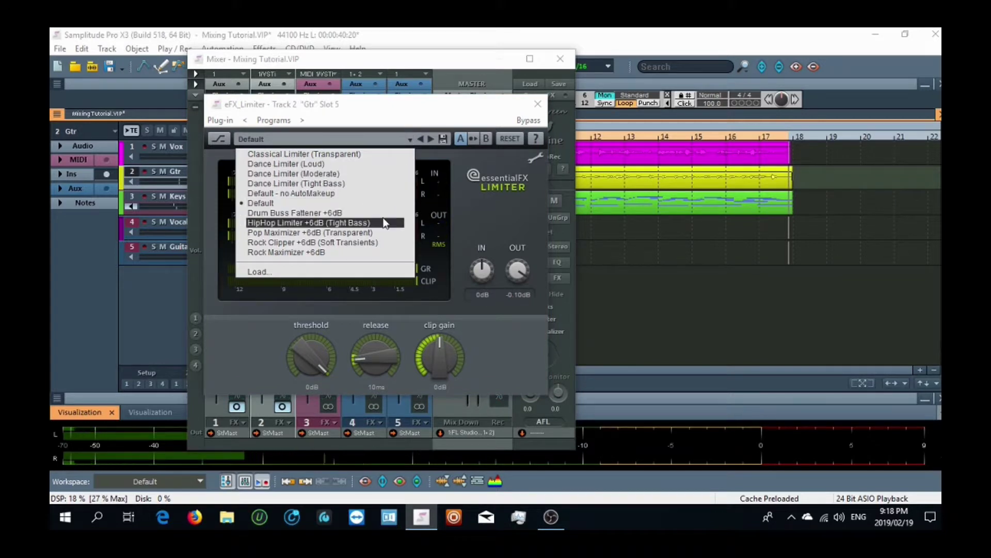
pyautogui.click(370, 174)
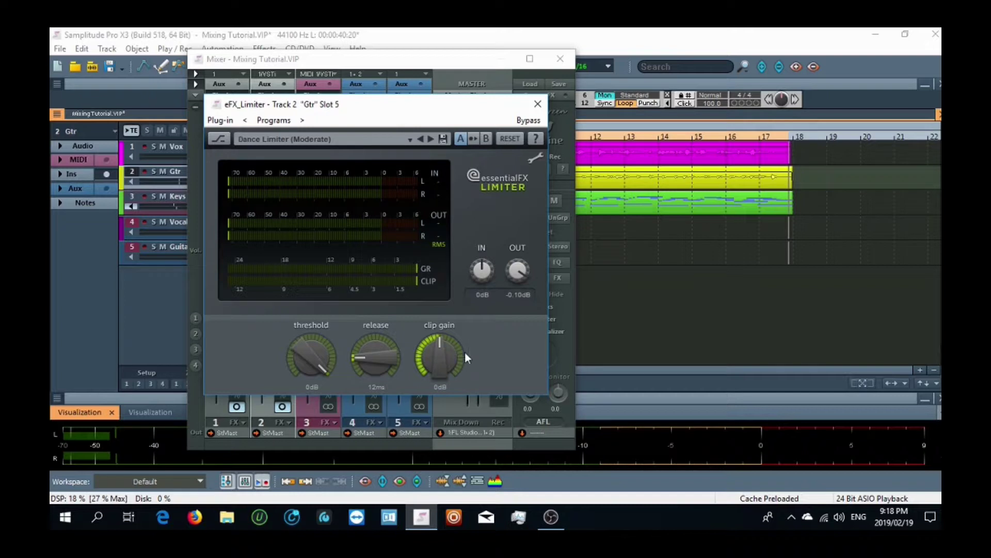
pyautogui.press('space')
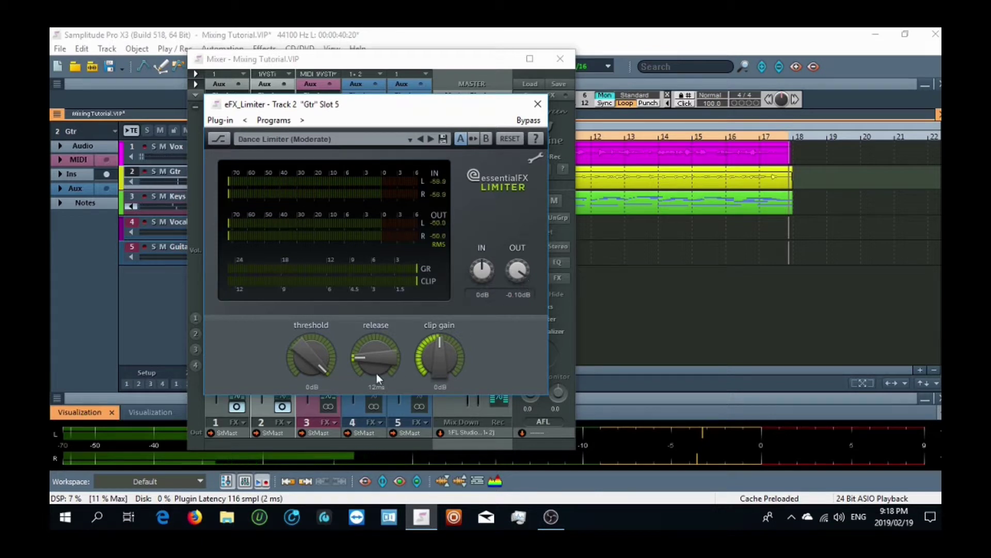
# - Adjust the Gtr limiter's threshold by ear during playback, settling at about -7.93 dB
pyautogui.moveTo(324, 370)
pyautogui.mouseDown()
pyautogui.moveTo(325, 379)
pyautogui.moveTo(324, 342)
pyautogui.moveTo(336, 358)
pyautogui.mouseUp()
pyautogui.press('space')
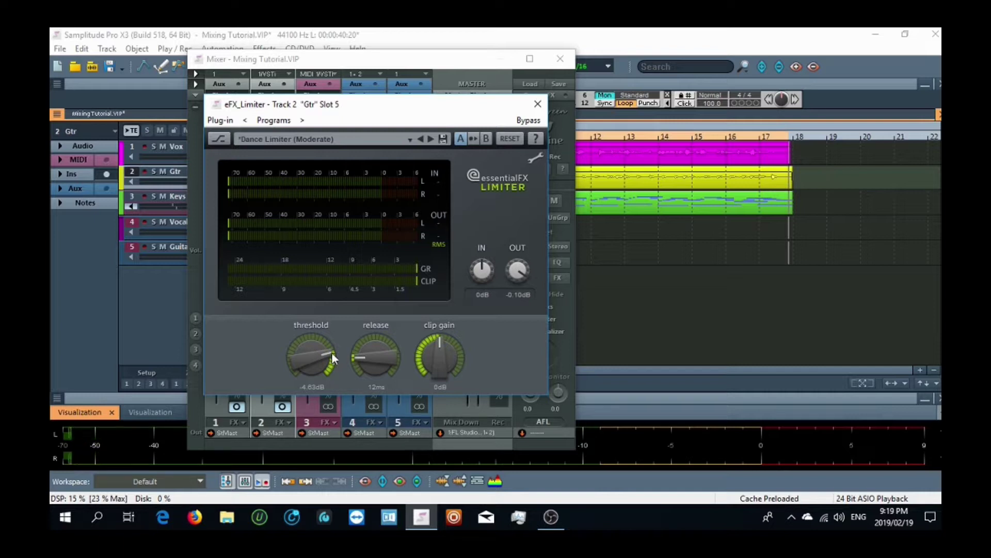
pyautogui.press('space')
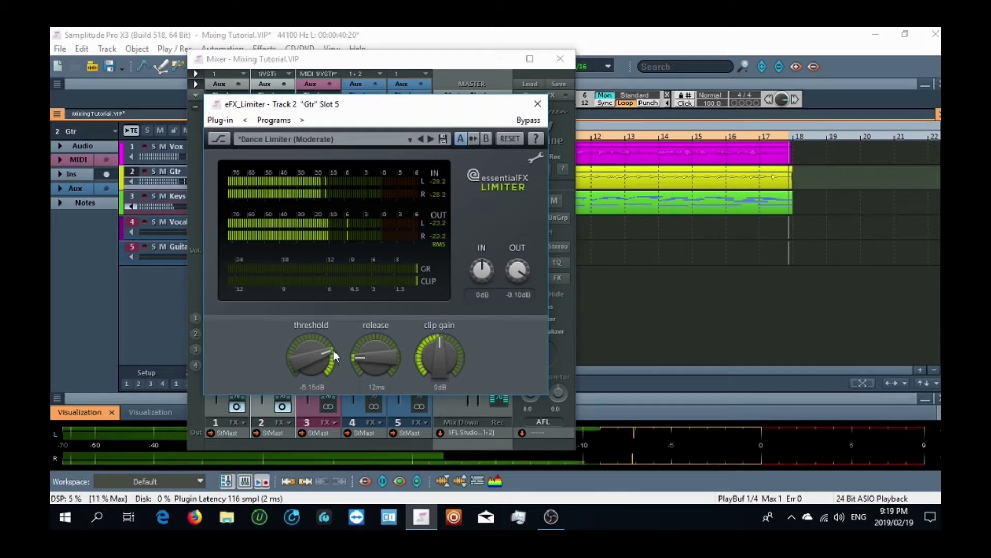
pyautogui.moveTo(331, 350); pyautogui.dragTo(315, 340)
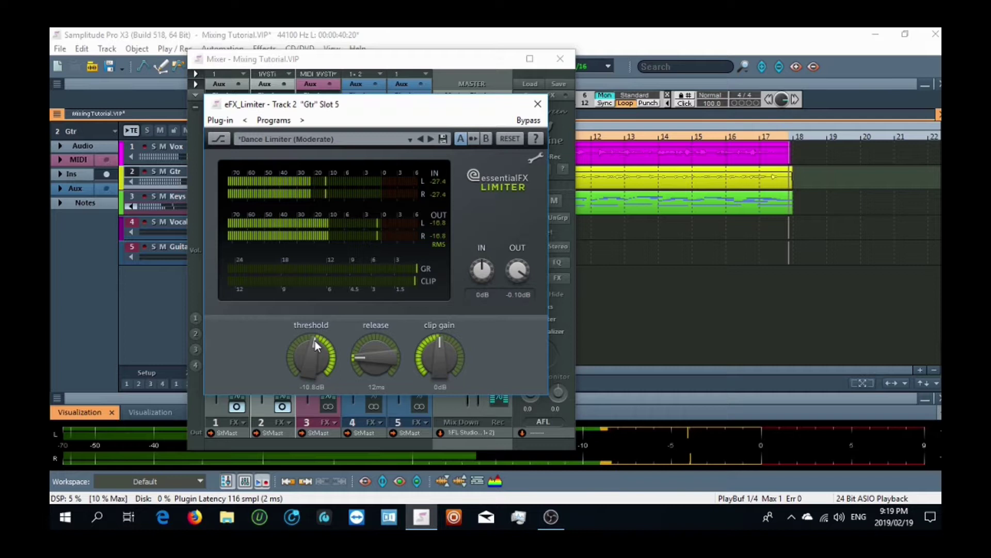
pyautogui.moveTo(315, 340); pyautogui.dragTo(324, 345)
pyautogui.press('space')
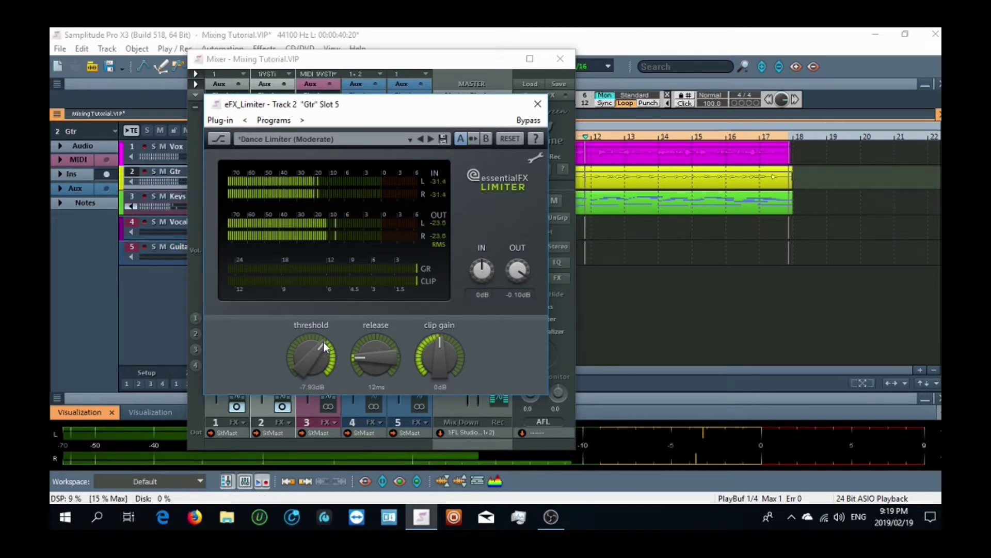
# - Fine-tune the Gtr limiter to a -8.00 dB threshold, 32 ms release and -0.88 dB clip gain, and close it
pyautogui.scroll(-1, 323, 342)
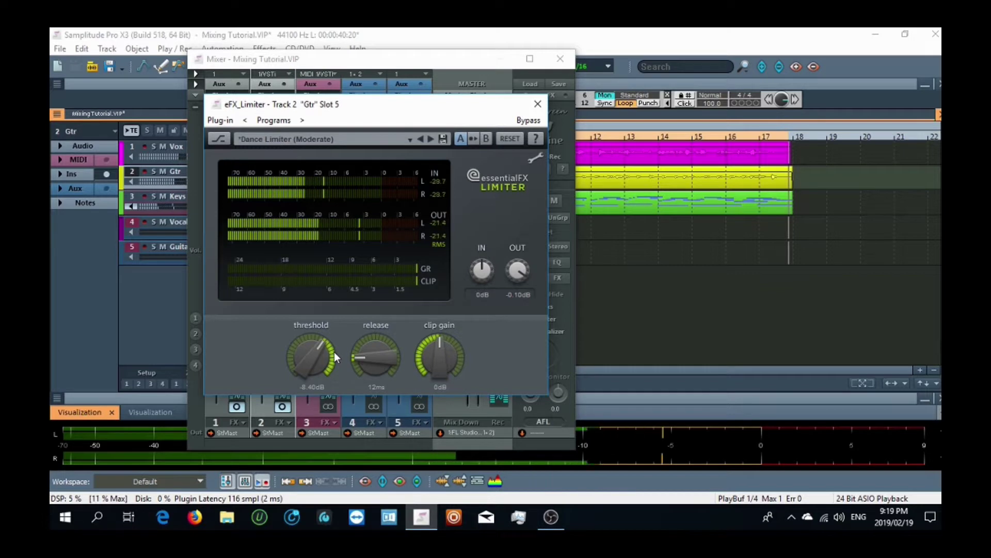
pyautogui.moveTo(430, 346)
pyautogui.mouseDown()
pyautogui.moveTo(439, 342)
pyautogui.moveTo(425, 355)
pyautogui.moveTo(435, 337)
pyautogui.mouseUp()
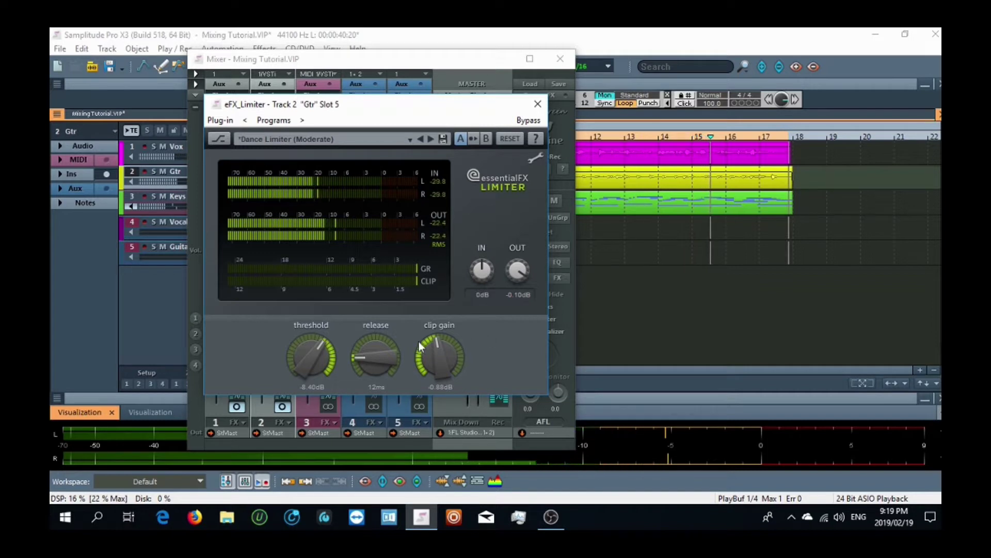
pyautogui.moveTo(321, 346); pyautogui.dragTo(370, 337)
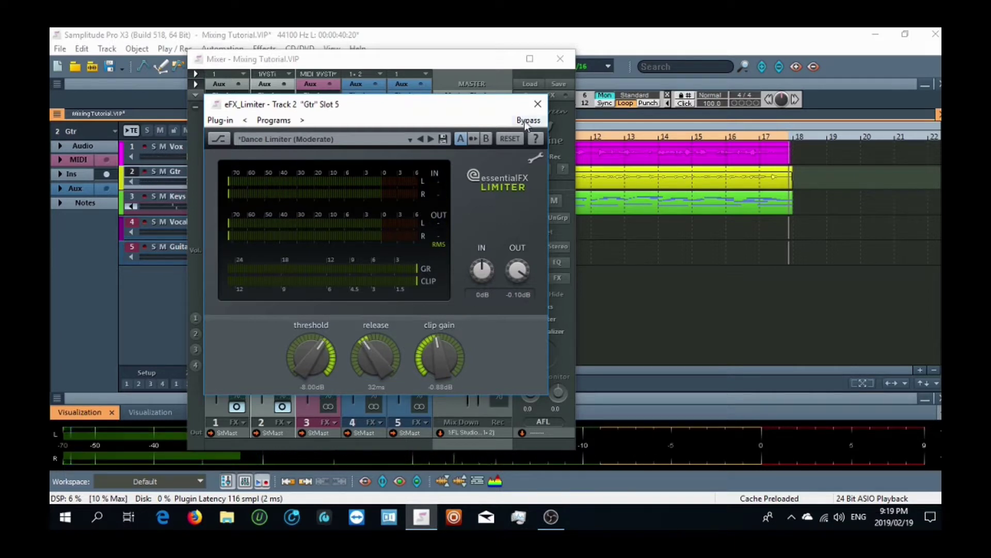
pyautogui.click(538, 104)
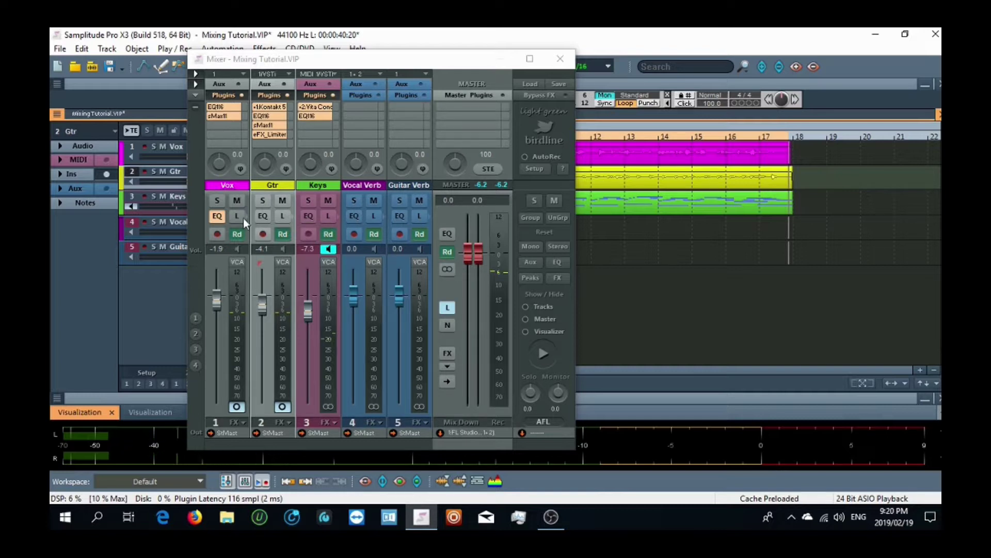
# - Switch off the Vox channel's built-in EQ and audition the mix briefly
pyautogui.click(217, 216)
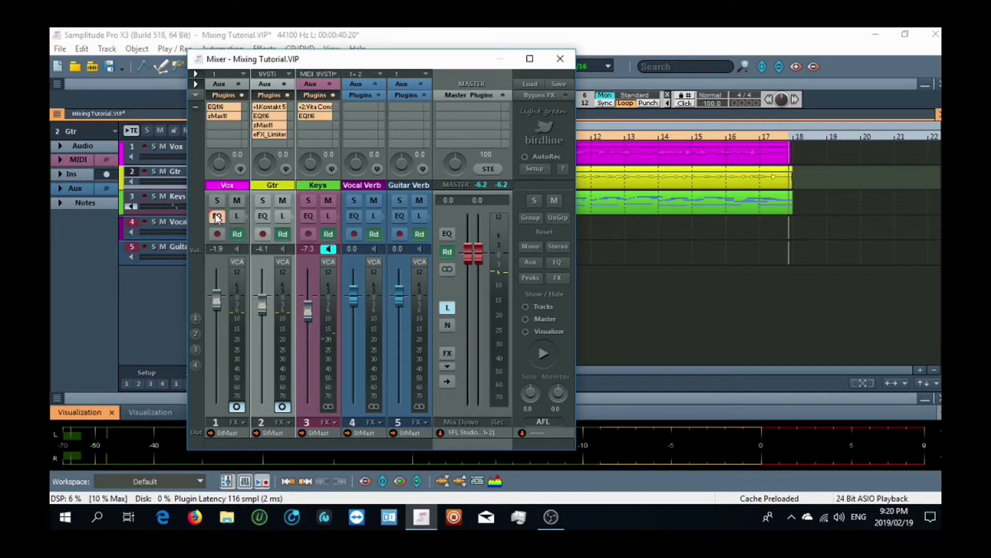
pyautogui.press('space')
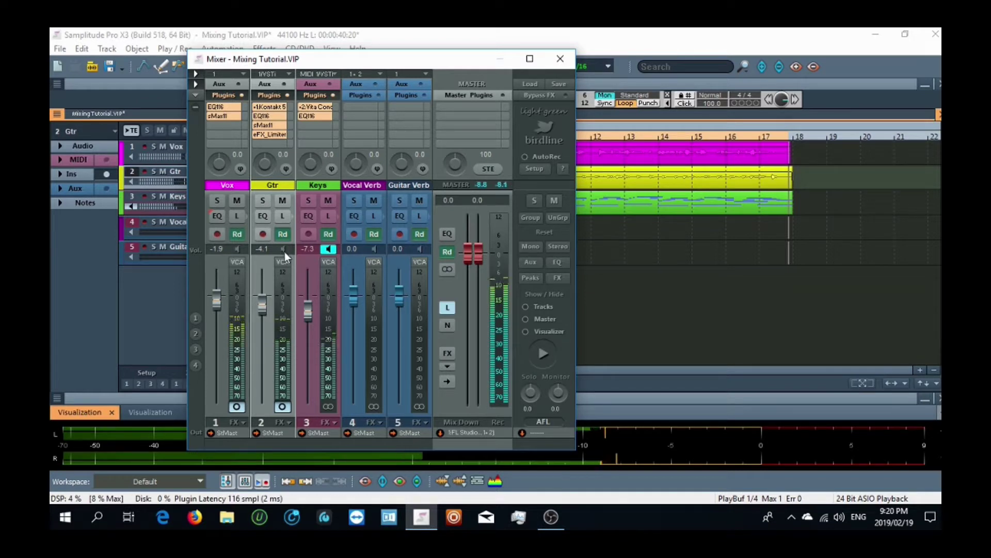
pyautogui.press('space')
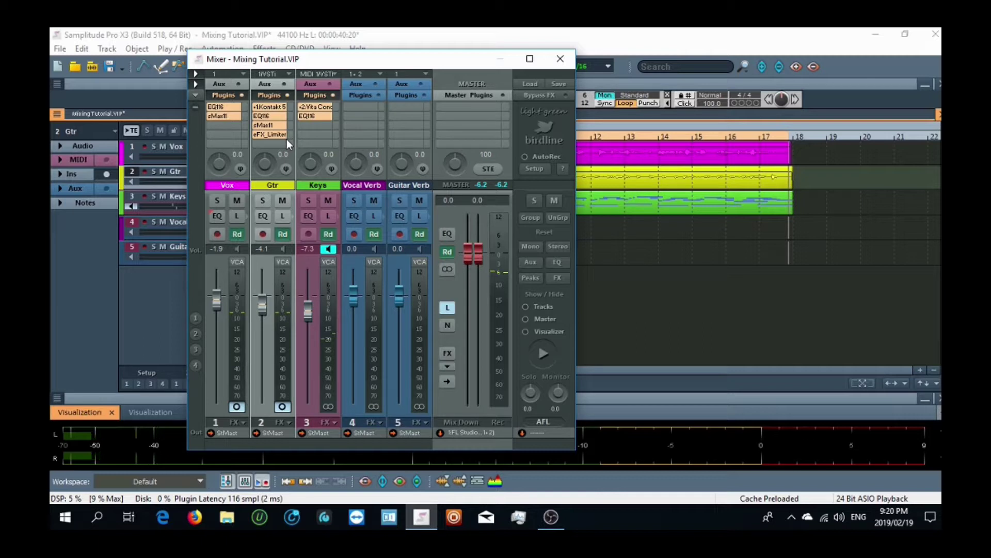
# - Insert the eFX_Compressor below the sMax11 on the Vox track and load its Compressor_Vocals preset
pyautogui.click(242, 124)
pyautogui.moveTo(238, 150)
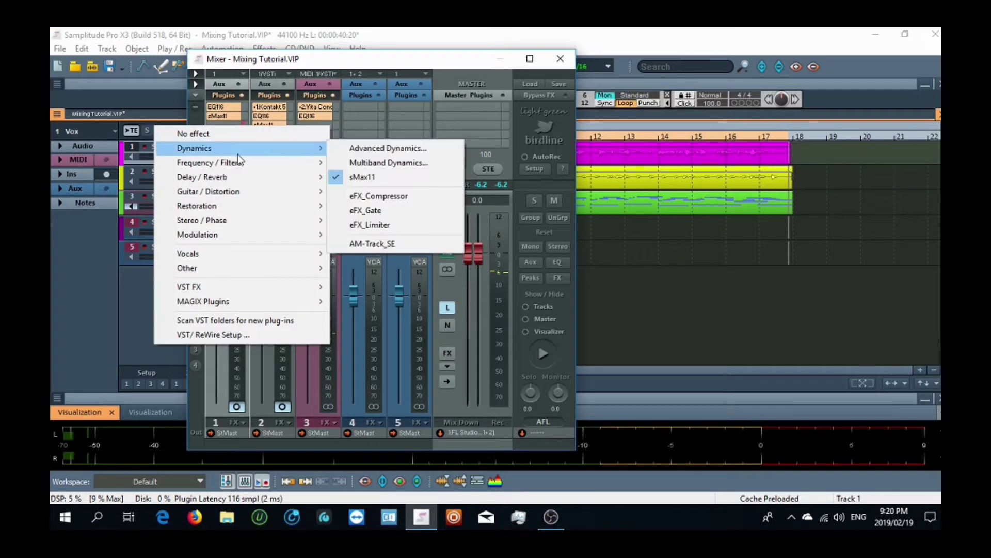
pyautogui.click(386, 197)
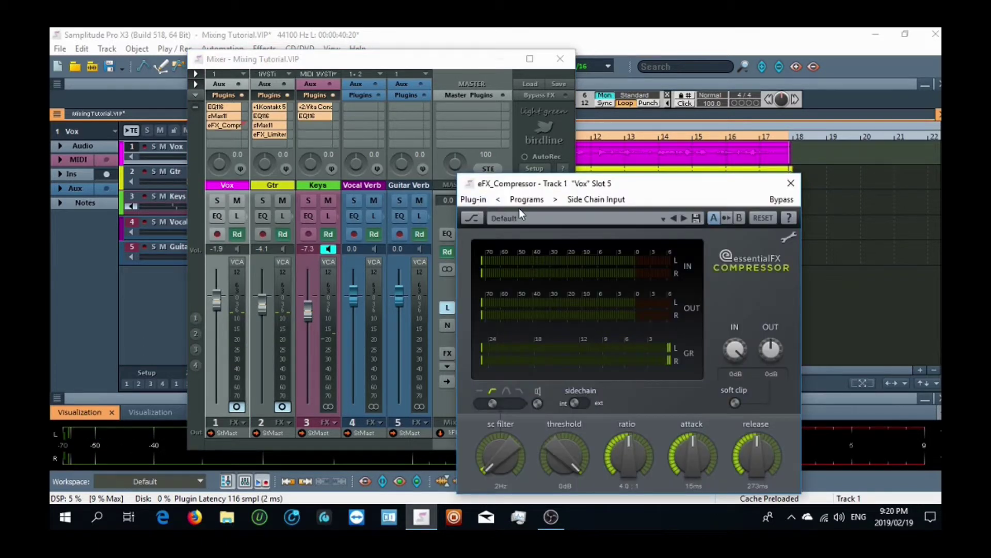
pyautogui.moveTo(570, 186); pyautogui.dragTo(442, 125)
pyautogui.click(538, 156)
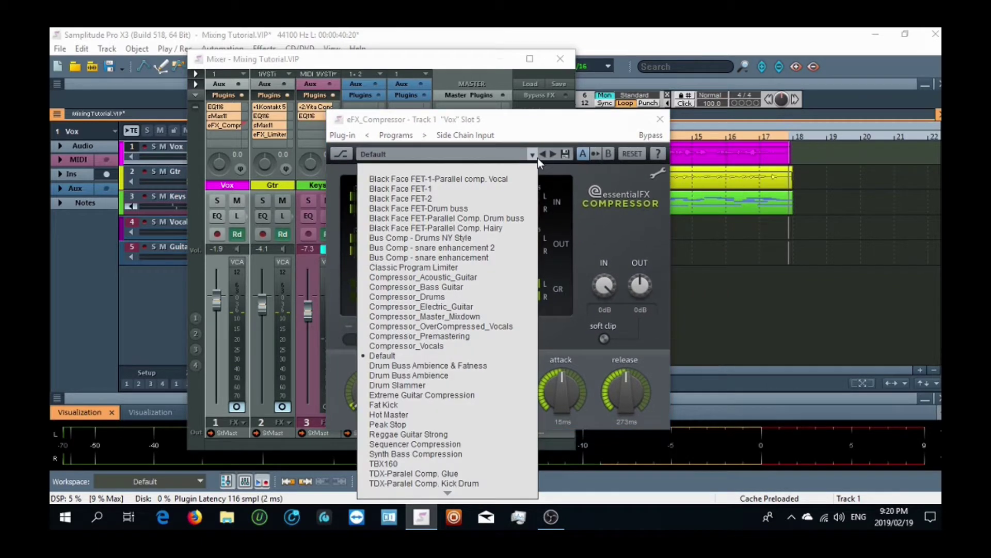
pyautogui.click(472, 347)
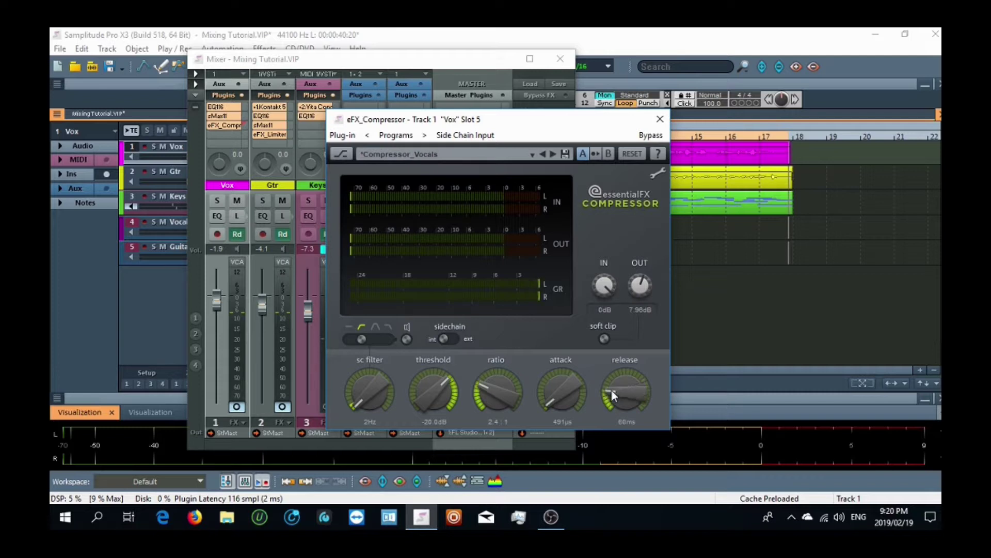
# - Set the Vox compressor's release to 202 ms, attack to 2.2 ms and ratio to 3.0:1, and audition the mix
pyautogui.moveTo(612, 387); pyautogui.dragTo(615, 377)
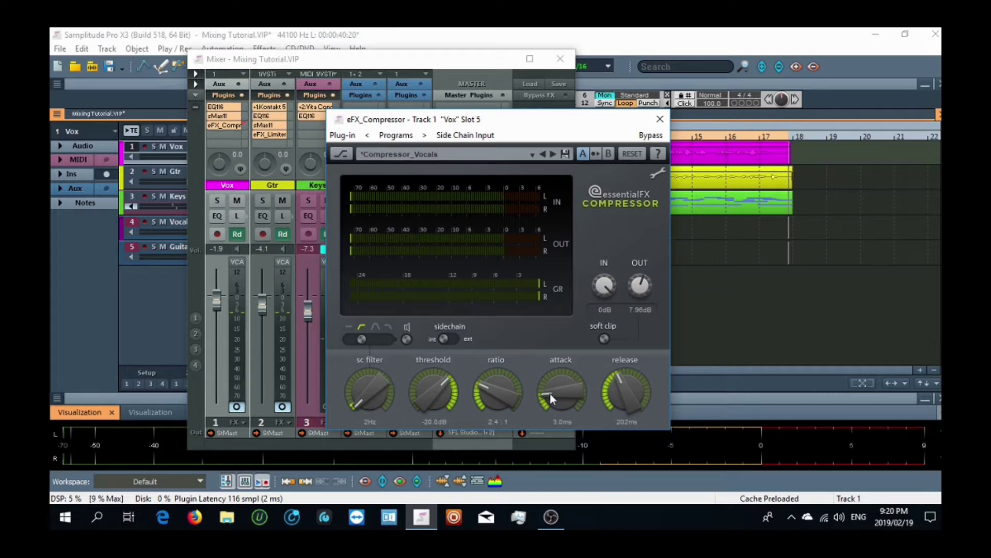
pyautogui.moveTo(474, 398); pyautogui.dragTo(482, 373)
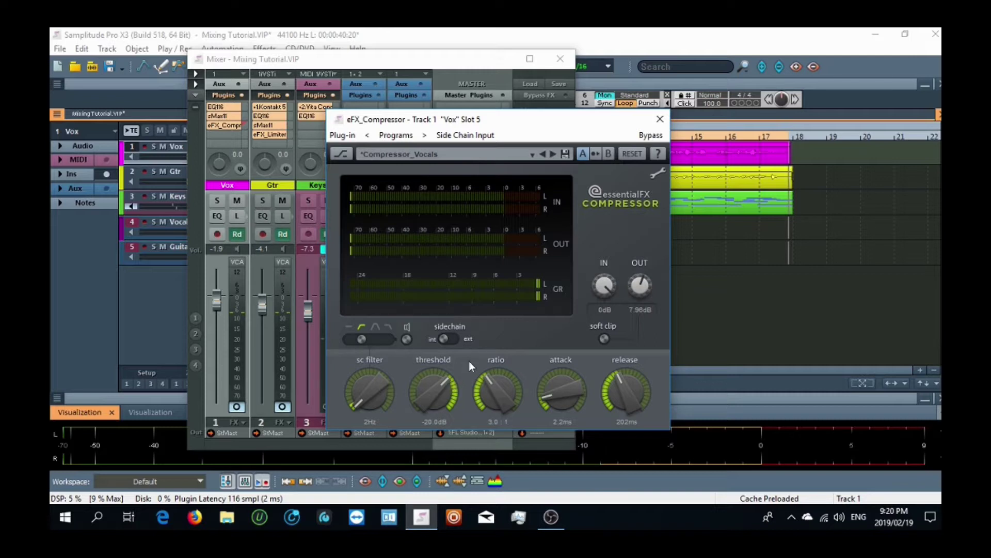
pyautogui.press('space')
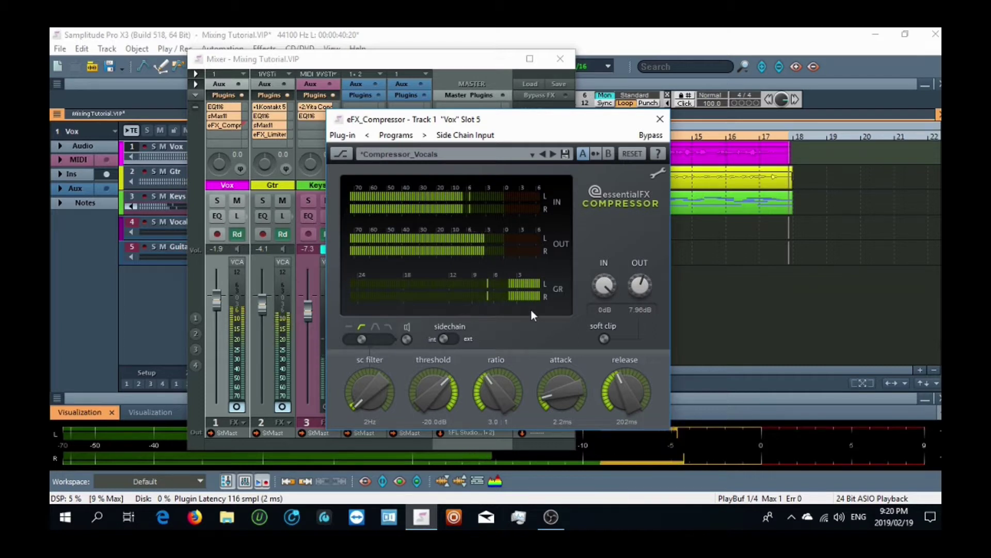
pyautogui.press('space')
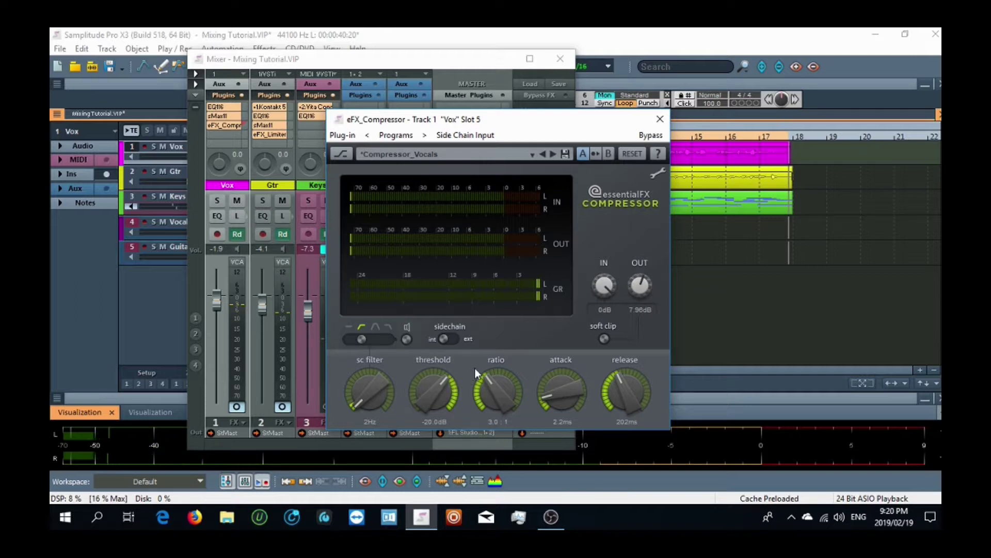
pyautogui.press('space')
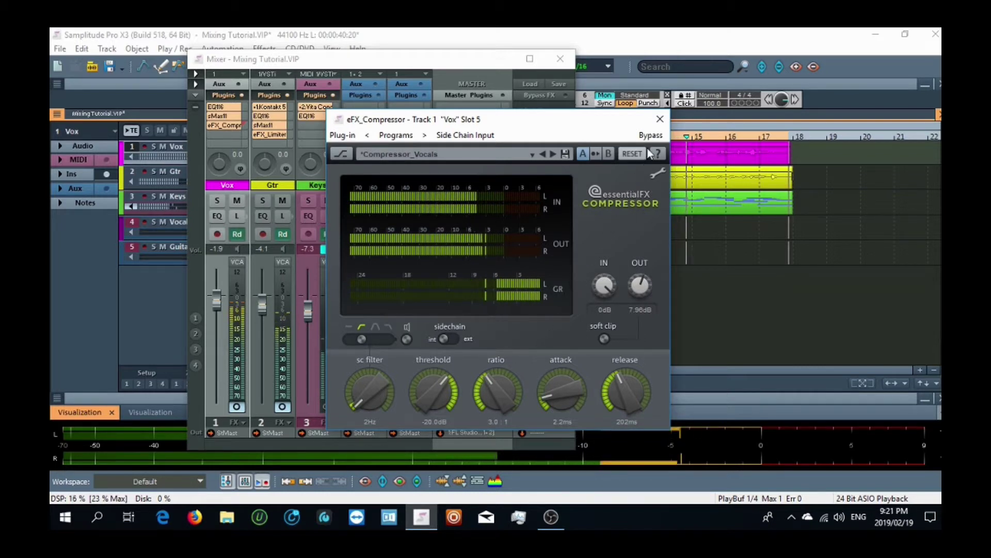
pyautogui.press('space')
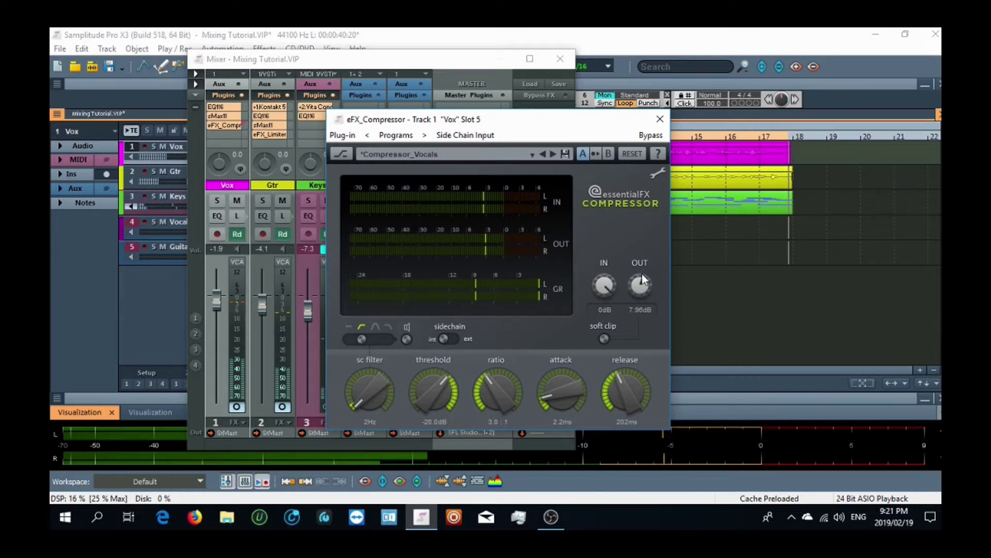
# - Adjust the Vox compressor's output gain by ear, settling at 6.95 dB, and close the plug-in
pyautogui.scroll(-3, 643, 274)
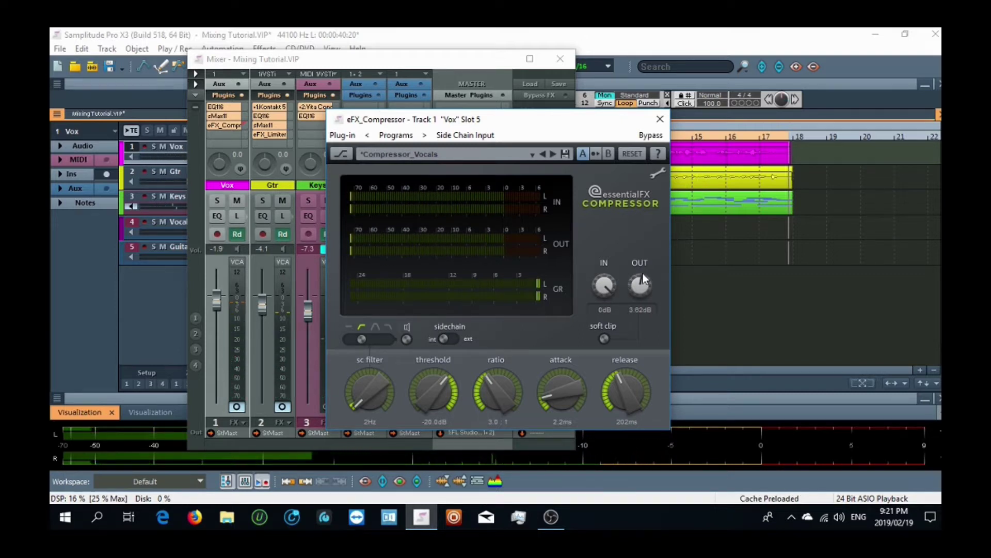
pyautogui.press('space')
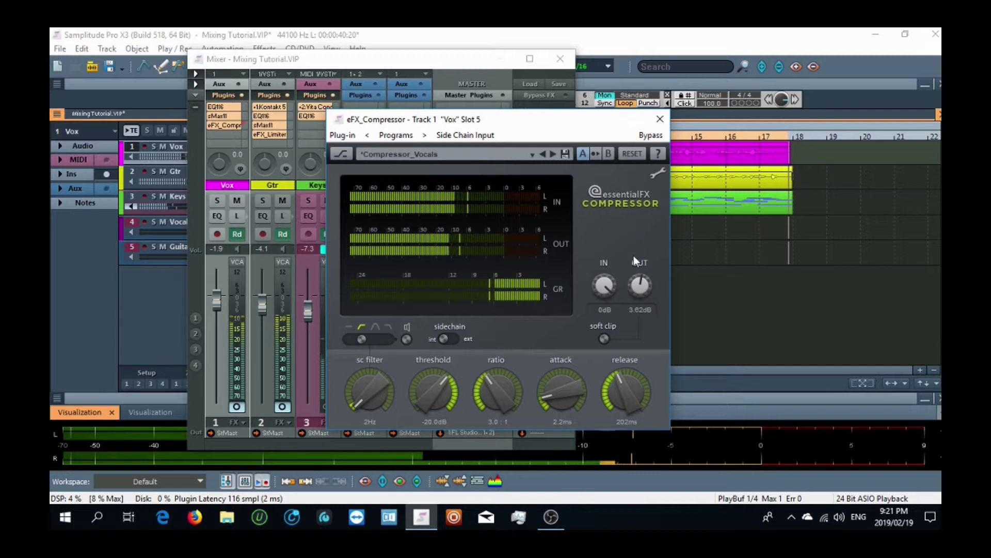
pyautogui.scroll(3, 643, 274)
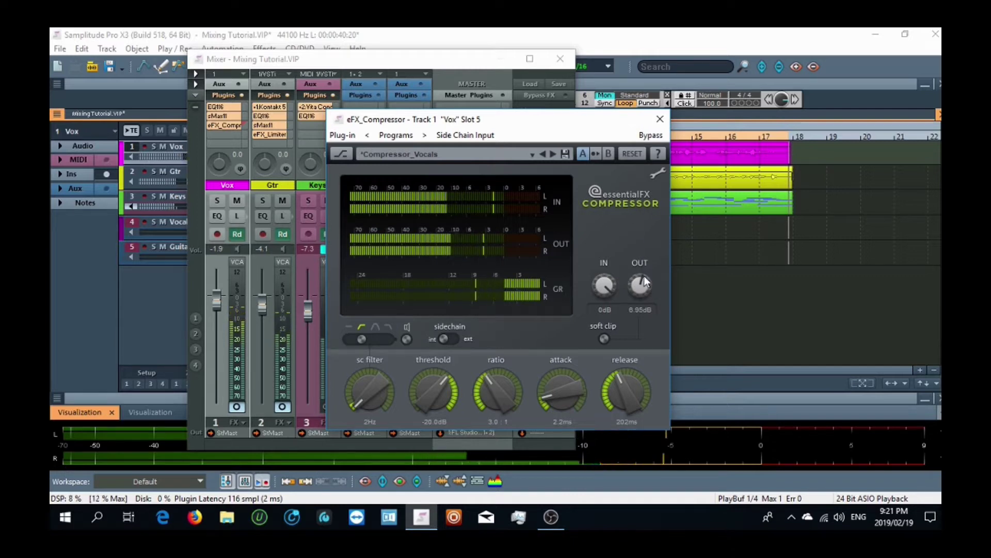
pyautogui.click(660, 119)
pyautogui.press('space')
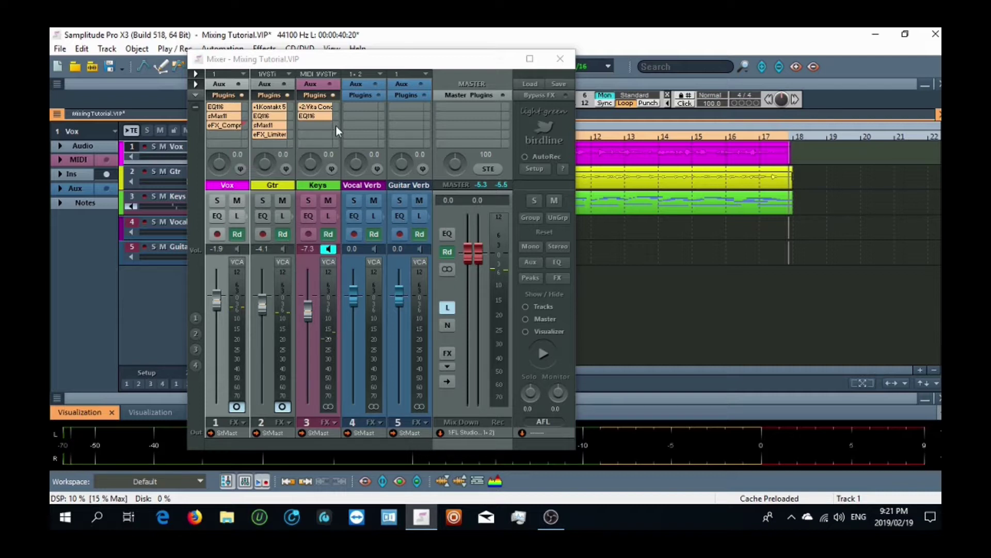
# - Lower the high-pass cutoff of band 1 in the Keys track's EQ116 to about 29 Hz during playback, and close the EQ
pyautogui.click(311, 117)
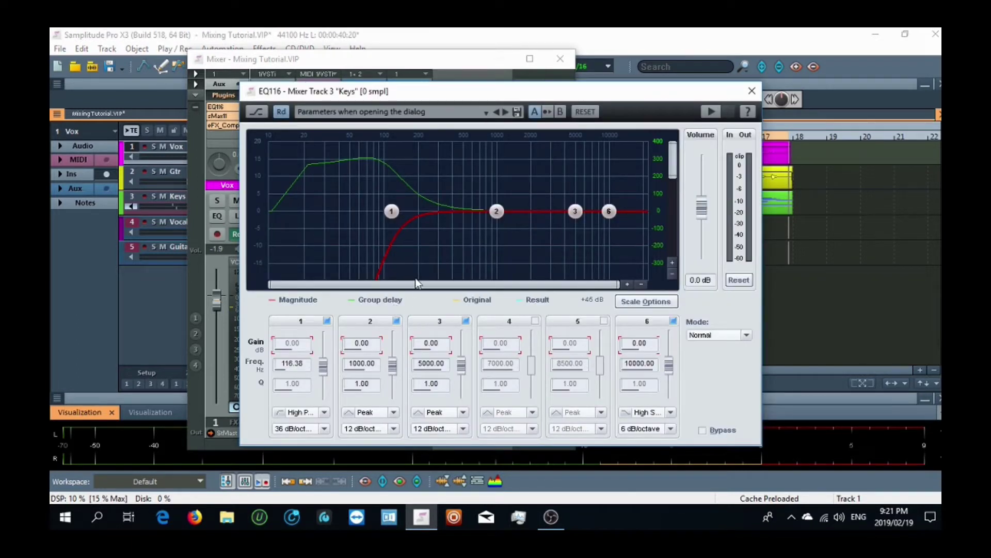
pyautogui.moveTo(398, 218); pyautogui.dragTo(364, 219)
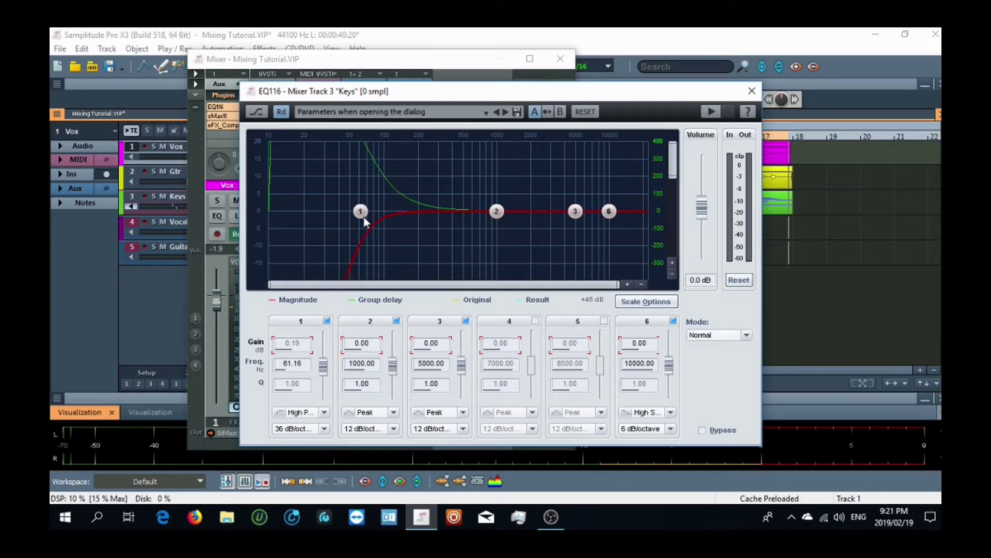
pyautogui.press('space')
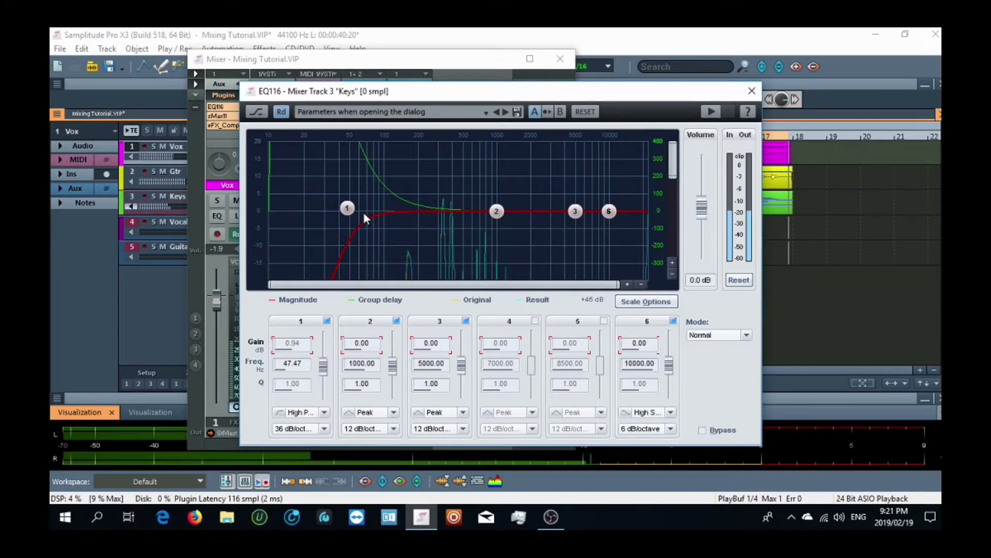
pyautogui.moveTo(352, 217); pyautogui.dragTo(328, 209)
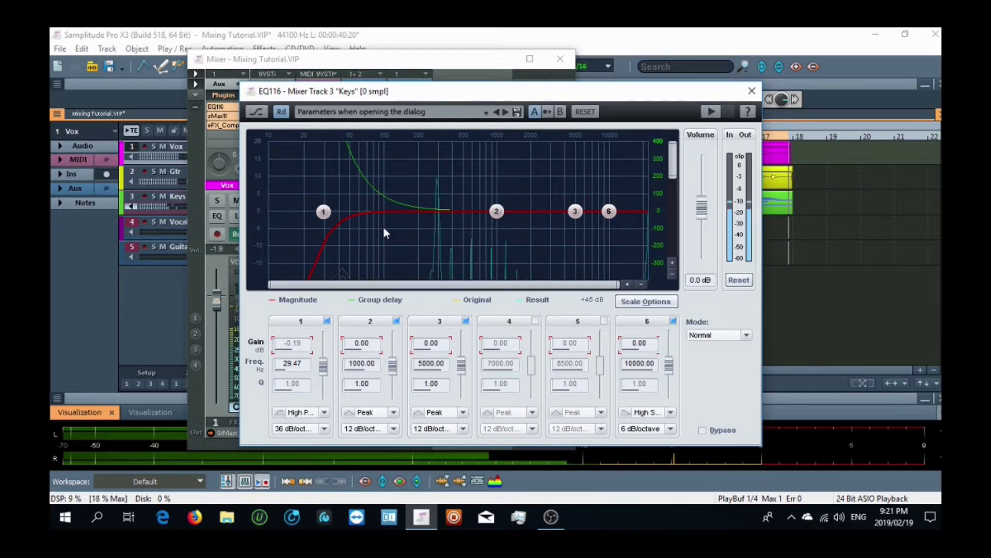
pyautogui.press('space')
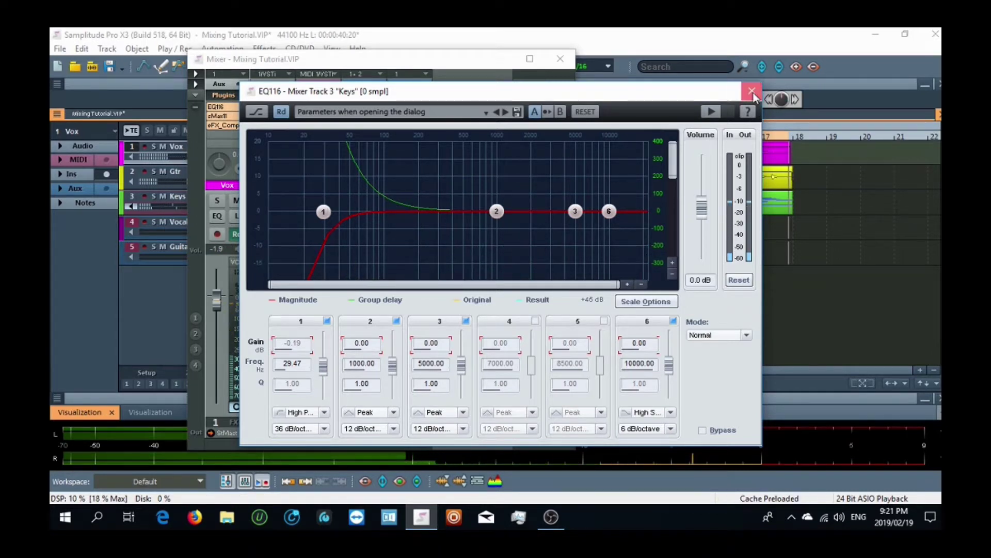
pyautogui.click(752, 91)
# - Solo the Keys track and make band 6 of its EQ116 a Low Pass filter, sweeping the cutoff and settling at about 12,322 Hz
pyautogui.click(311, 202)
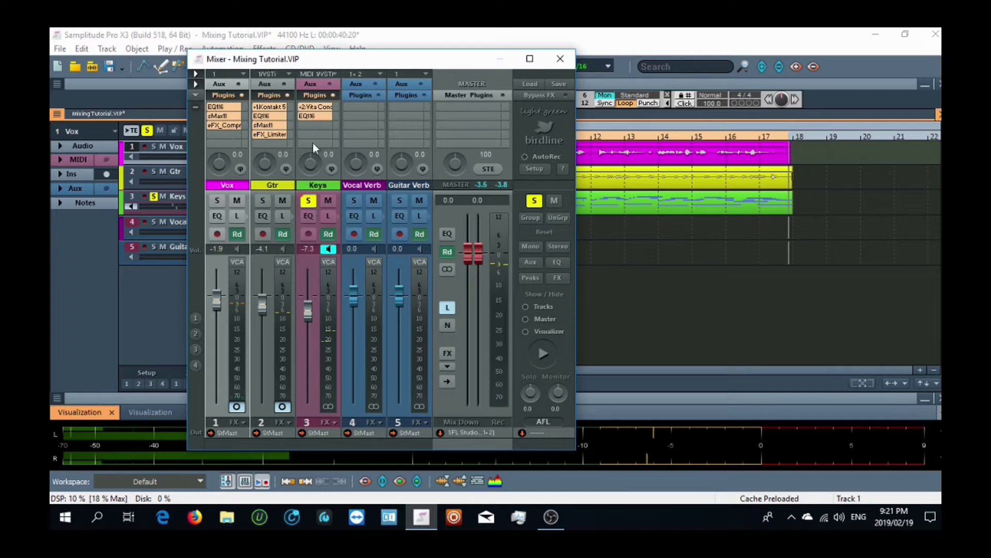
pyautogui.click(315, 119)
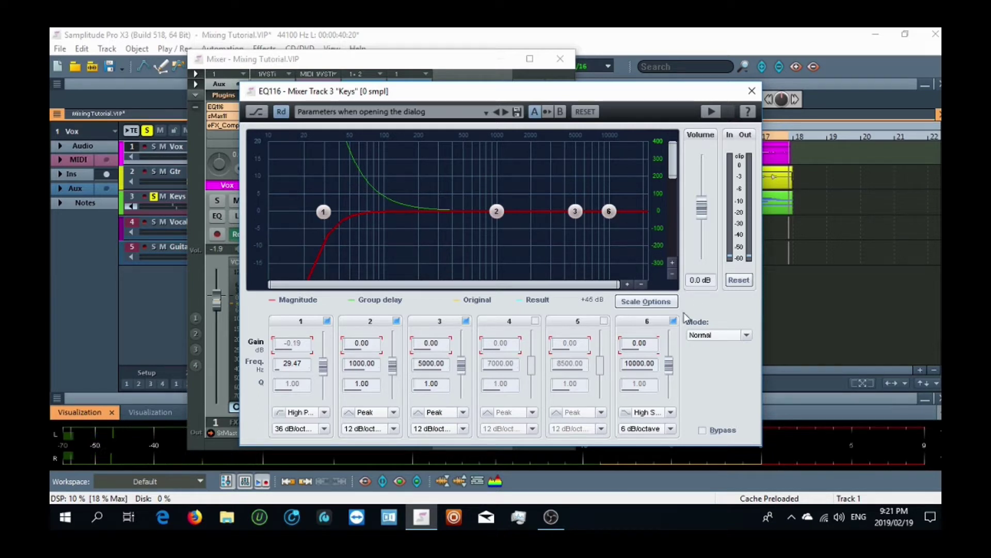
pyautogui.click(632, 415)
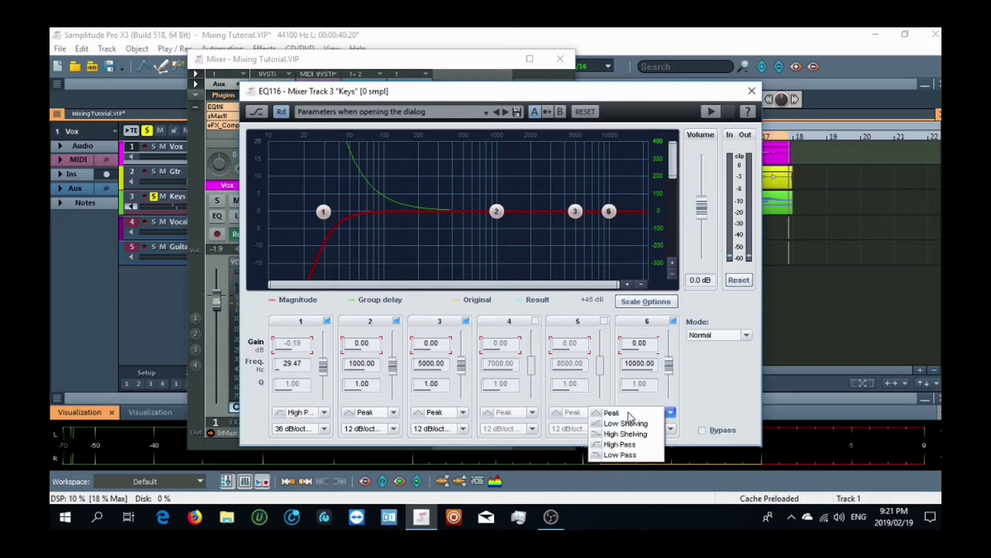
pyautogui.click(625, 455)
pyautogui.moveTo(609, 211)
pyautogui.mouseDown()
pyautogui.moveTo(470, 212)
pyautogui.moveTo(406, 205)
pyautogui.moveTo(530, 214)
pyautogui.moveTo(351, 193)
pyautogui.moveTo(359, 210)
pyautogui.moveTo(607, 220)
pyautogui.moveTo(388, 221)
pyautogui.moveTo(636, 224)
pyautogui.moveTo(377, 223)
pyautogui.moveTo(625, 222)
pyautogui.mouseUp()
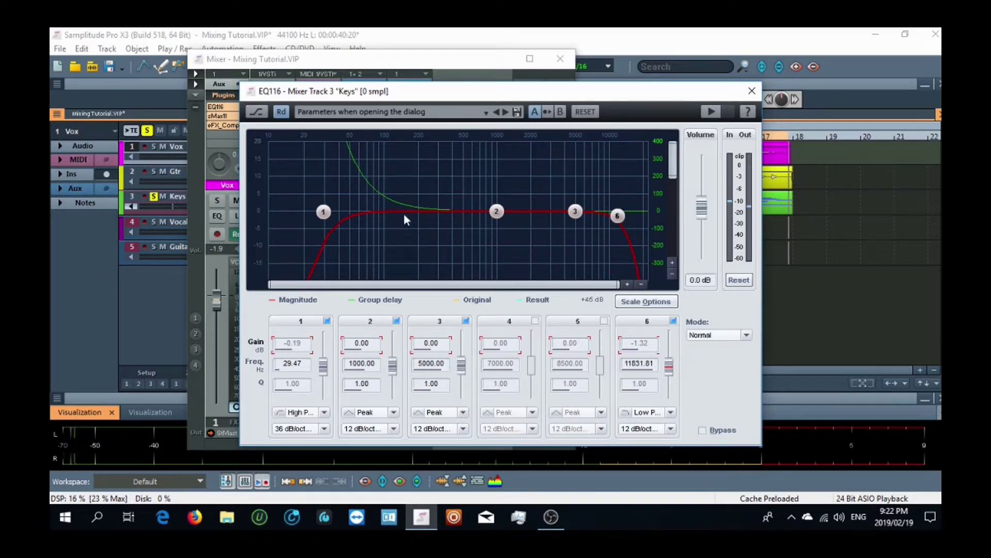
pyautogui.moveTo(619, 222); pyautogui.dragTo(345, 217)
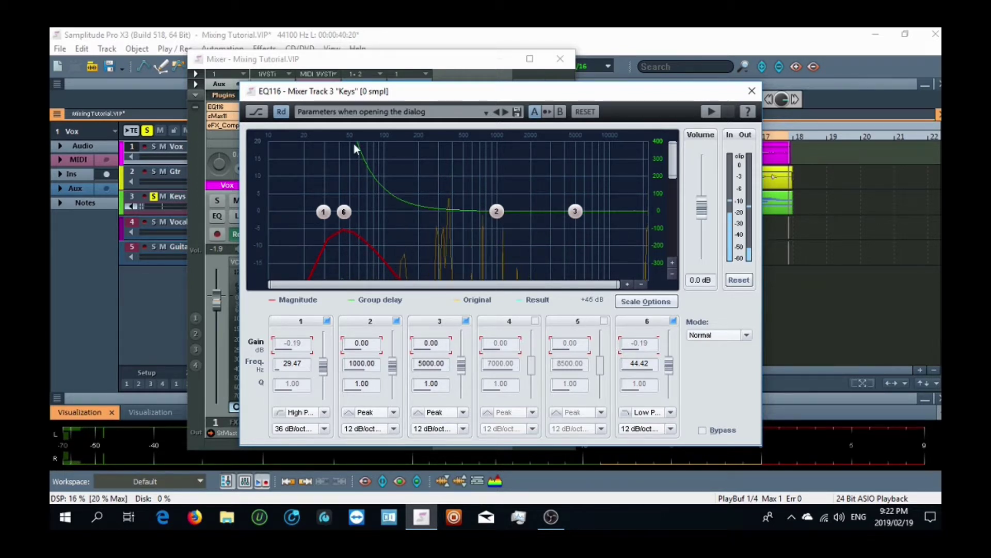
pyautogui.moveTo(347, 213); pyautogui.dragTo(624, 214)
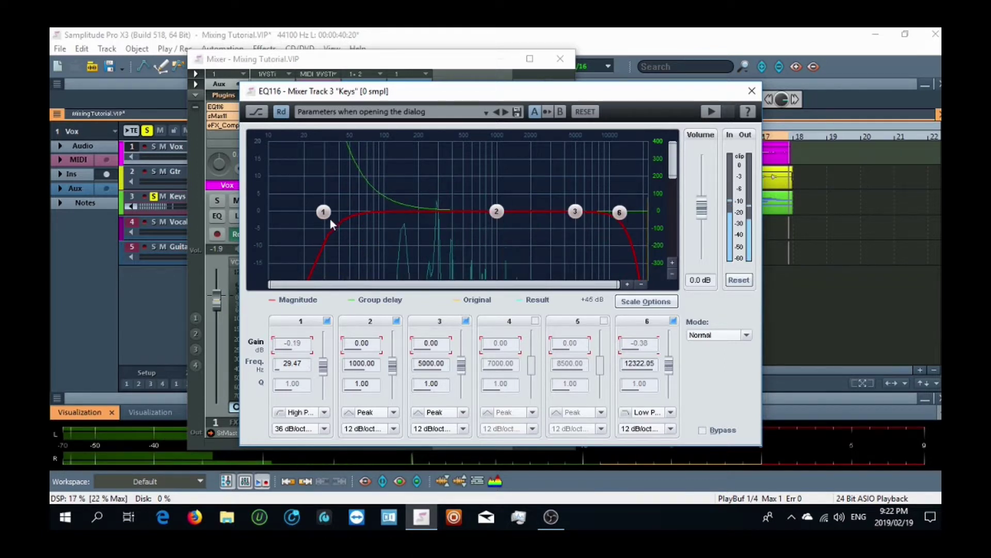
# - Sweep the high-pass cutoff of the Keys EQ's band 1 up and back, settling at about 49 Hz
pyautogui.moveTo(324, 214); pyautogui.dragTo(352, 217)
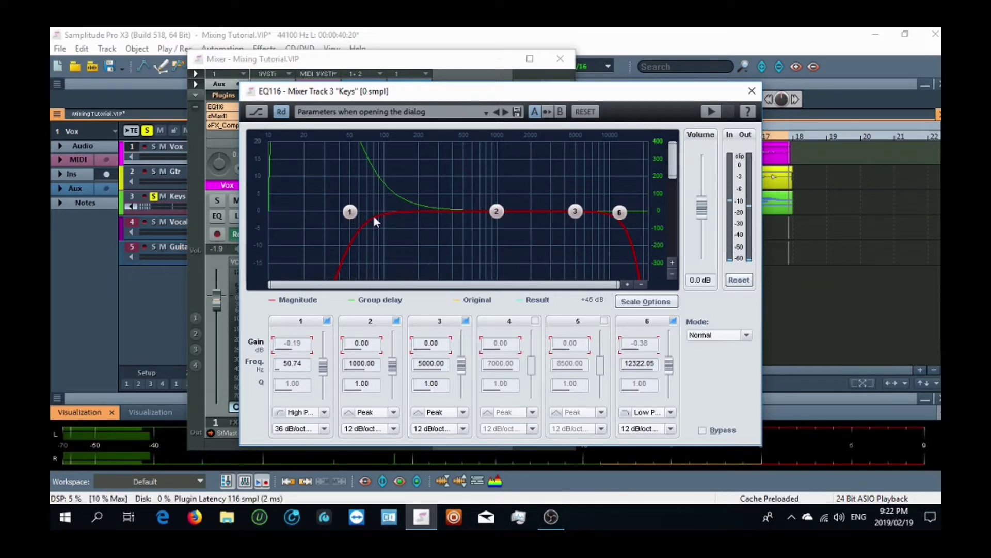
pyautogui.moveTo(360, 212); pyautogui.dragTo(557, 230)
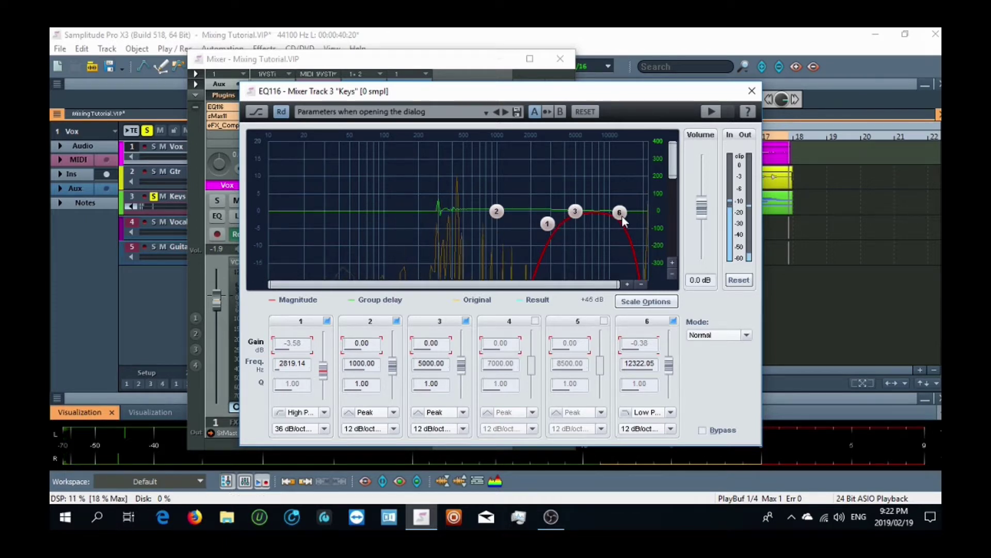
pyautogui.moveTo(547, 223); pyautogui.dragTo(349, 217)
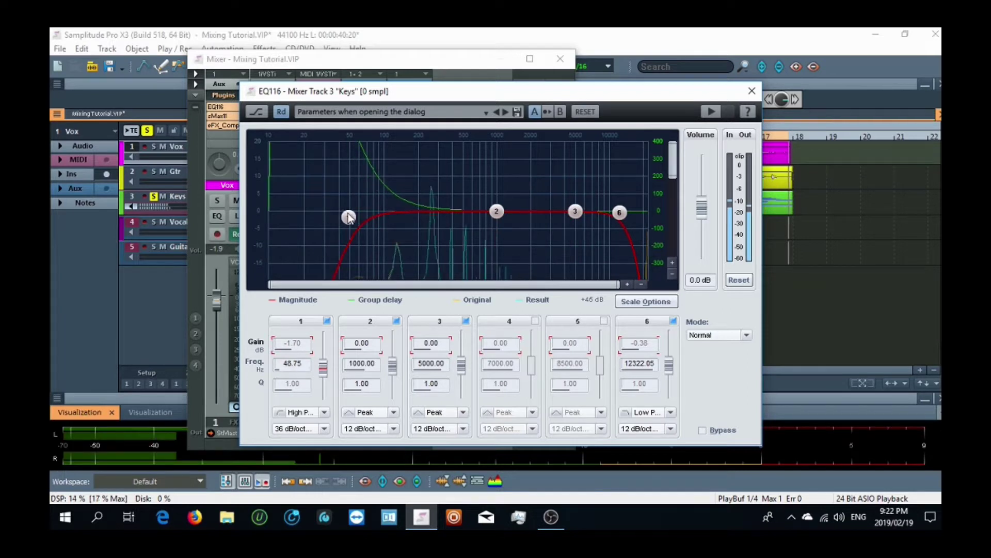
# - Lower the Low Pass cutoff of band 6 in the Keys EQ to about 4,714 Hz with a 36 dB/octave slope, and close the EQ
pyautogui.moveTo(622, 212); pyautogui.dragTo(564, 212)
pyautogui.click(671, 429)
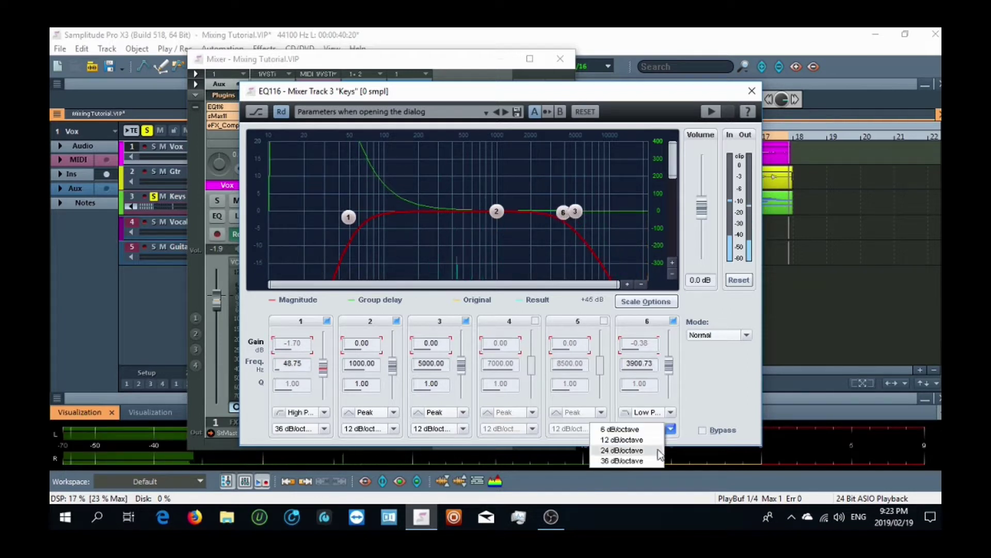
pyautogui.click(628, 462)
pyautogui.click(575, 215)
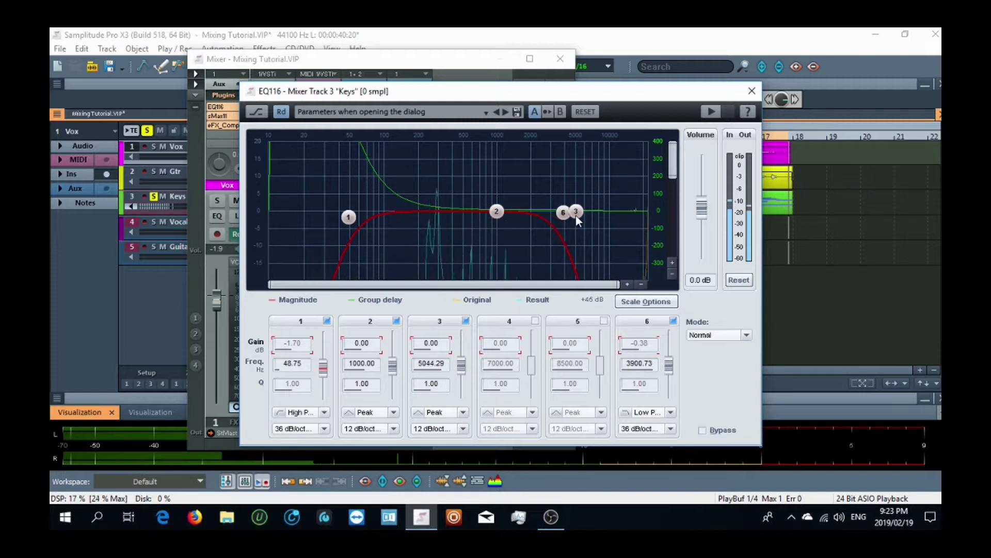
pyautogui.moveTo(566, 216); pyautogui.dragTo(577, 220)
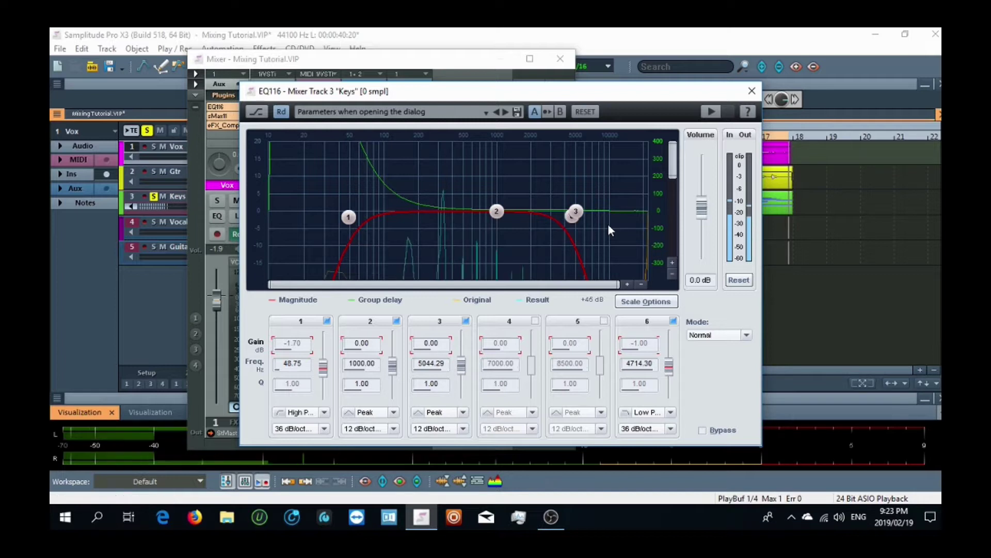
pyautogui.click(750, 92)
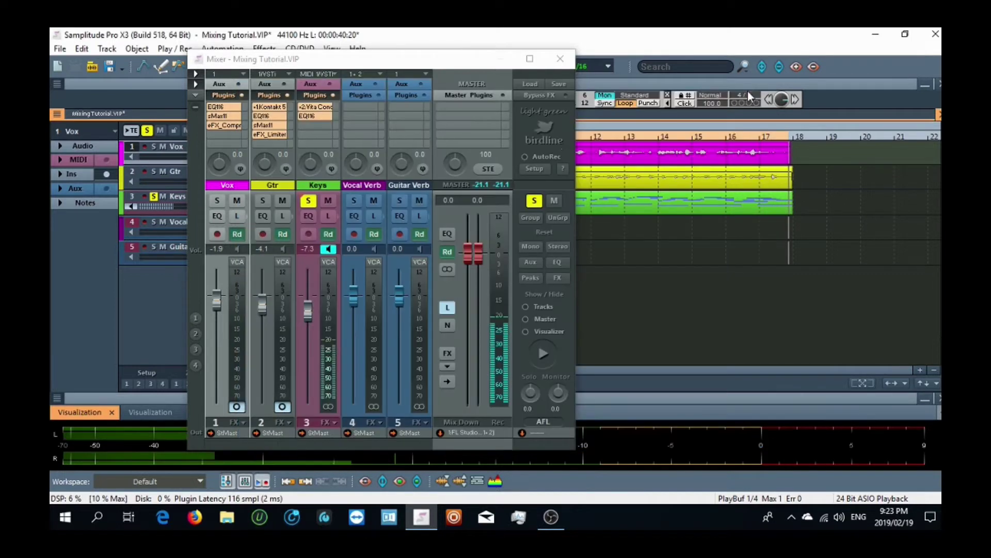
# - Unsolo the Keys track, switch off its monitoring, and set the faders to about -7.0 dB for Keys and -8.2 dB for Gtr
pyautogui.click(315, 206)
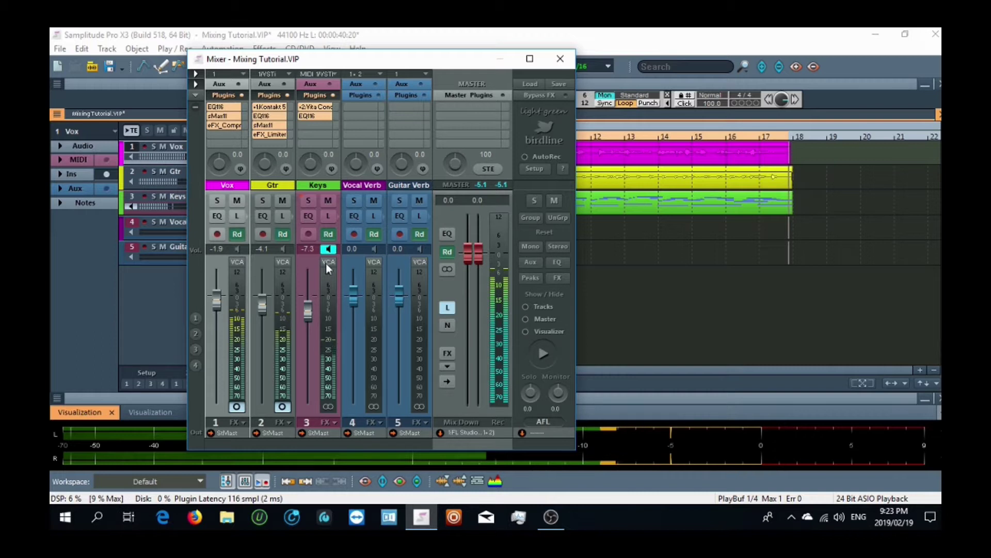
pyautogui.click(329, 249)
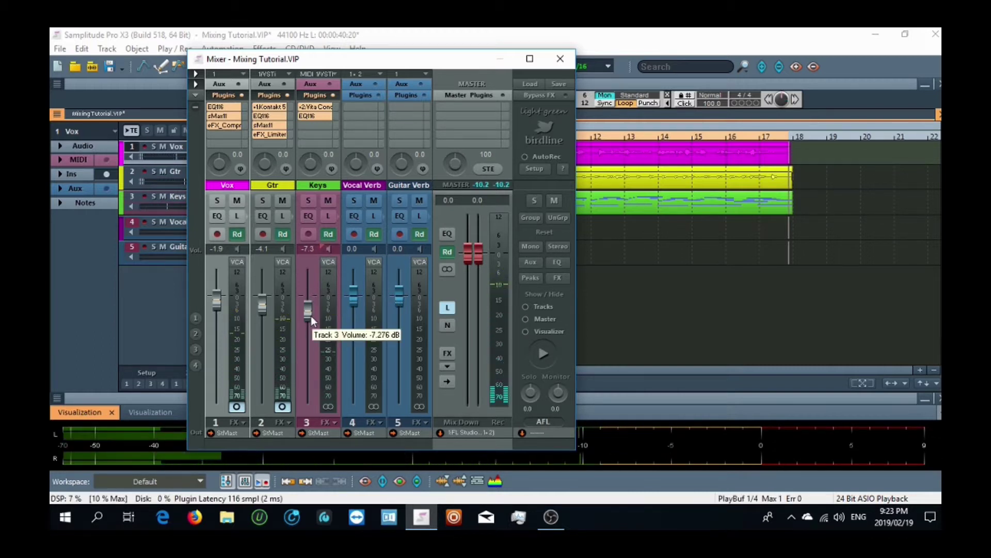
pyautogui.moveTo(308, 315)
pyautogui.mouseDown()
pyautogui.moveTo(263, 317)
pyautogui.moveTo(307, 312)
pyautogui.mouseUp()
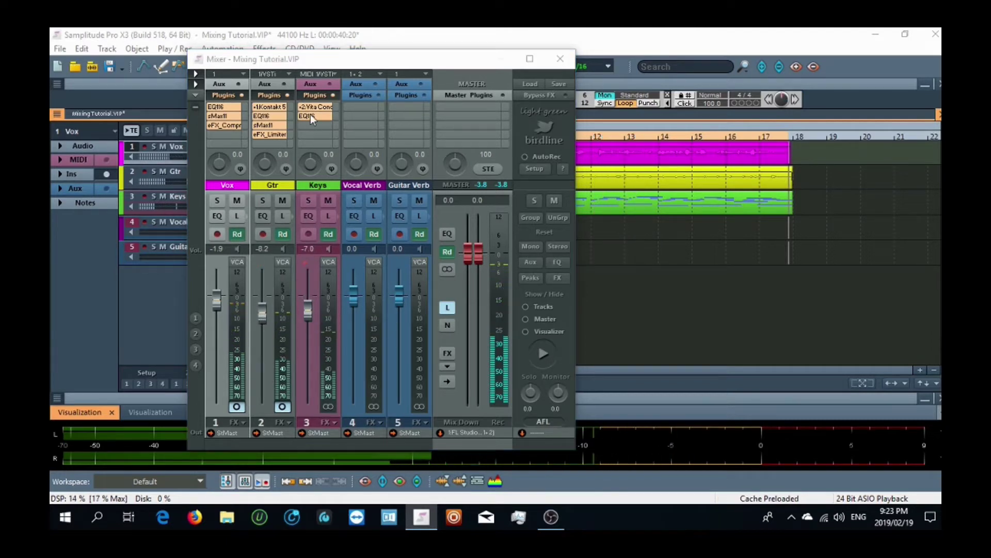
# - Widen the Keys EQ's pass range to about 27.6 Hz on band 1 and 13,185 Hz on band 6, play it back, and close the EQ
pyautogui.click(310, 115)
pyautogui.moveTo(349, 216); pyautogui.dragTo(320, 215)
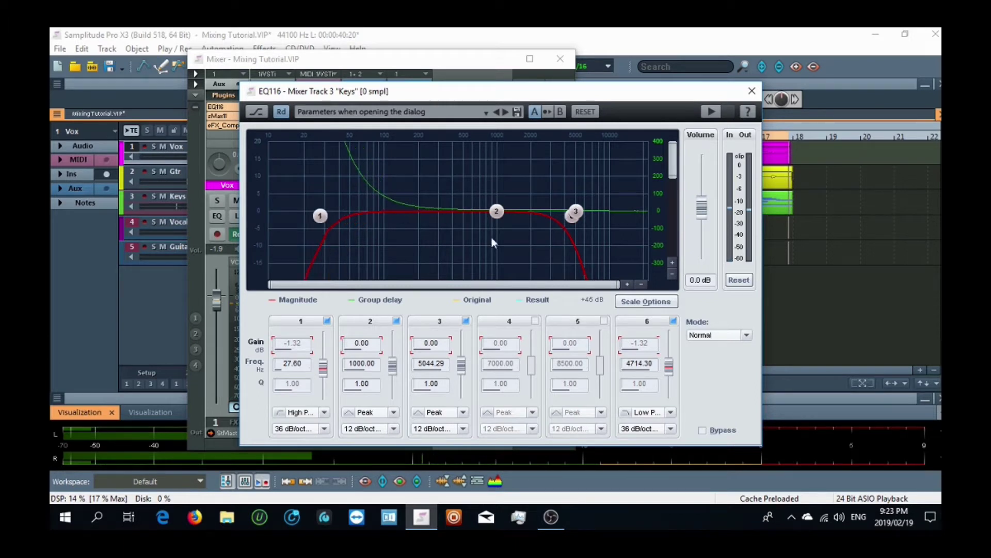
pyautogui.moveTo(571, 219); pyautogui.dragTo(604, 222)
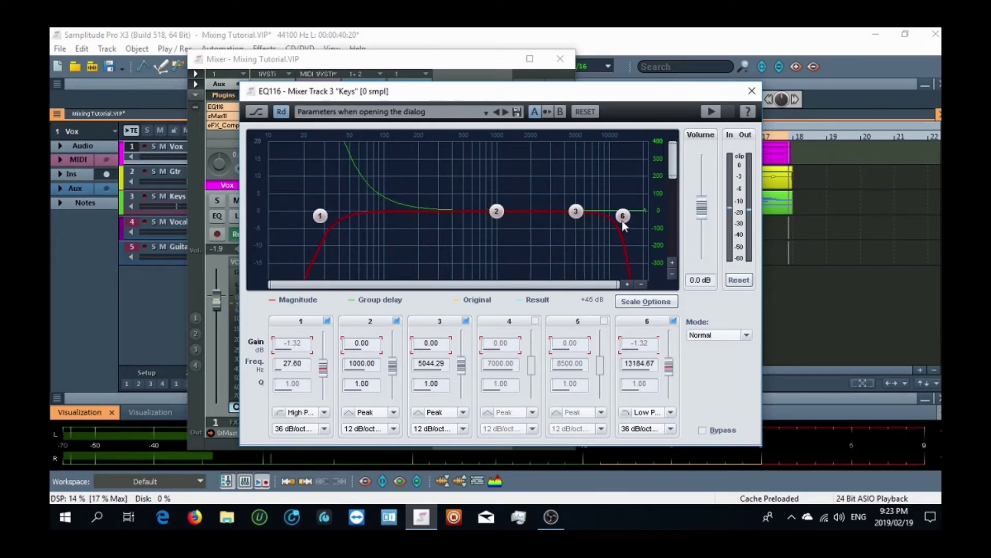
pyautogui.press('space')
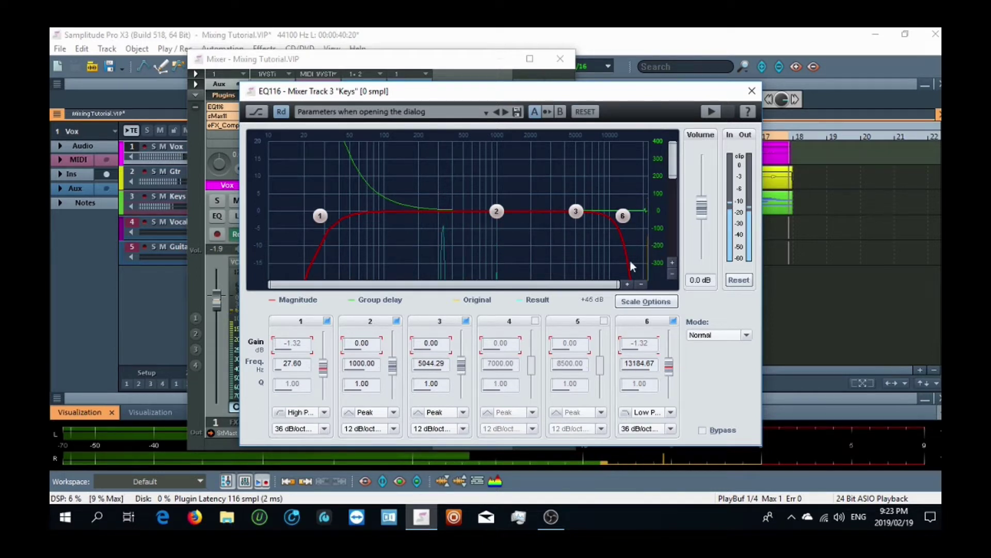
pyautogui.click(752, 92)
# - Balance the track faders by ear, settling at about -2.5 dB for Vox, -8.5 dB for Gtr and -4.4 dB for Keys
pyautogui.moveTo(308, 312); pyautogui.dragTo(264, 317)
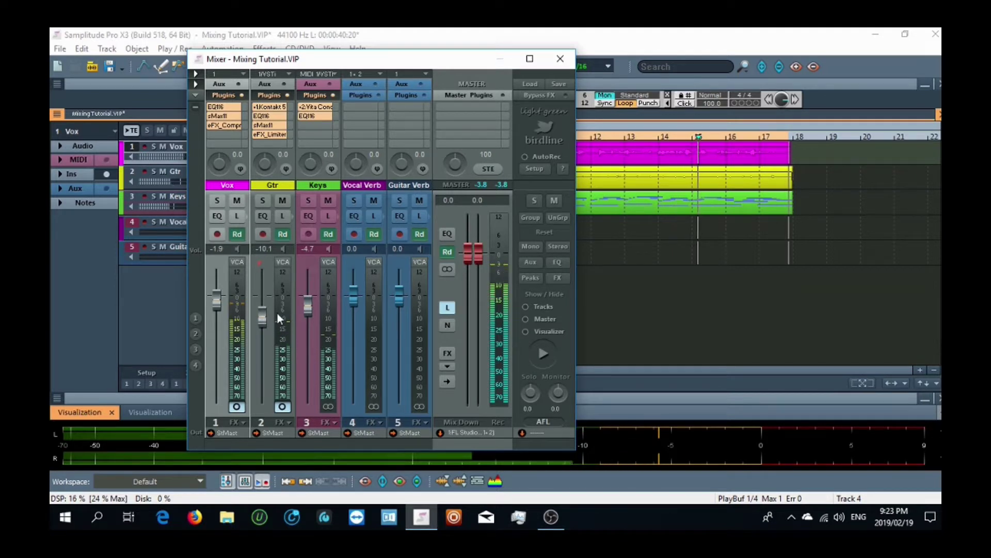
pyautogui.moveTo(260, 320); pyautogui.dragTo(308, 308)
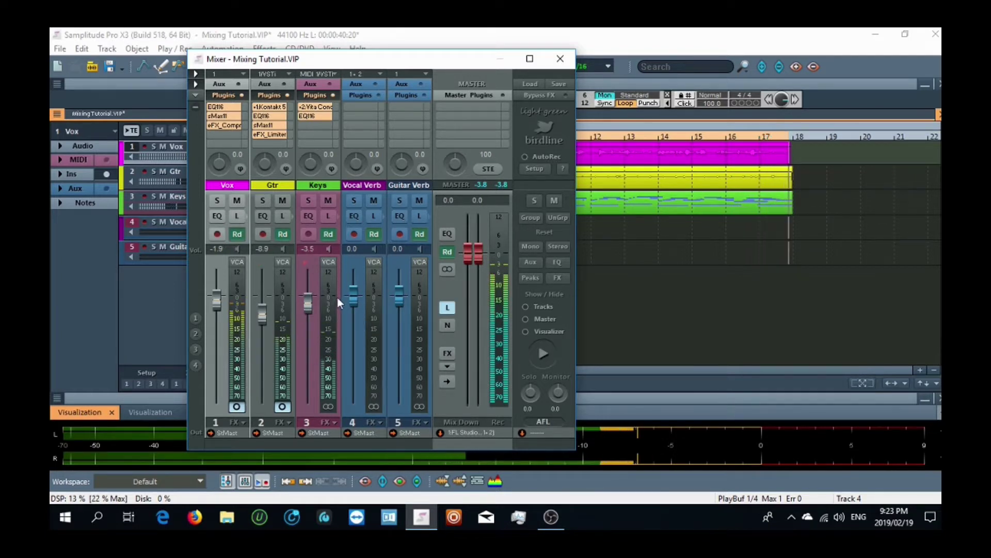
pyautogui.moveTo(263, 318); pyautogui.dragTo(219, 301)
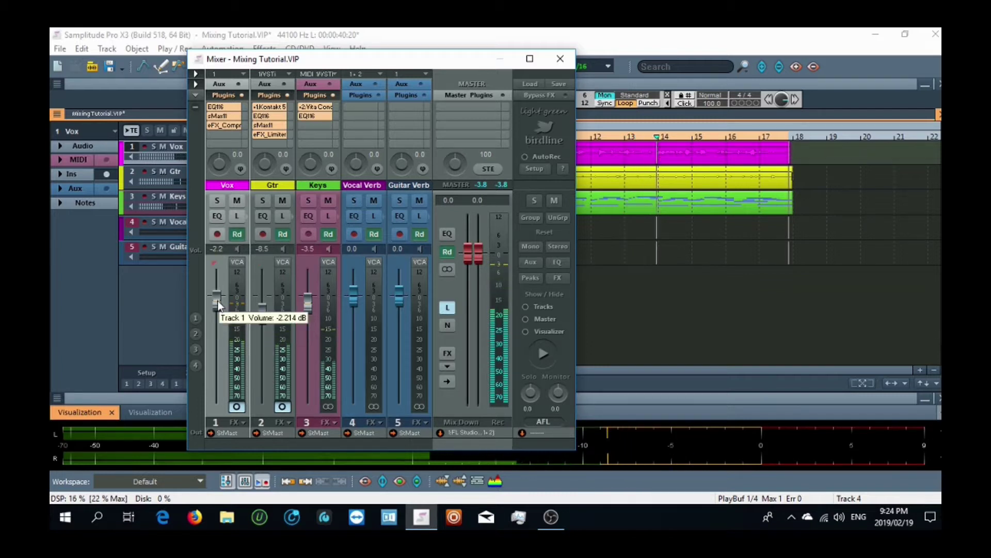
pyautogui.moveTo(311, 305); pyautogui.dragTo(311, 308)
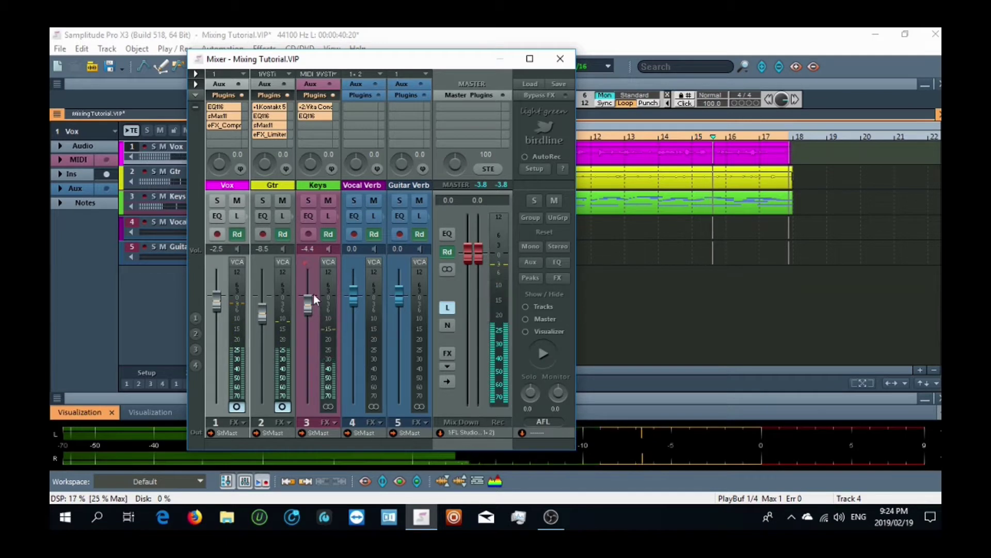
# - Move the Keys EQ's high-pass cutoff to about 21.5 Hz and its low-pass cutoff to about 15,095 Hz, and start playback
pyautogui.click(309, 116)
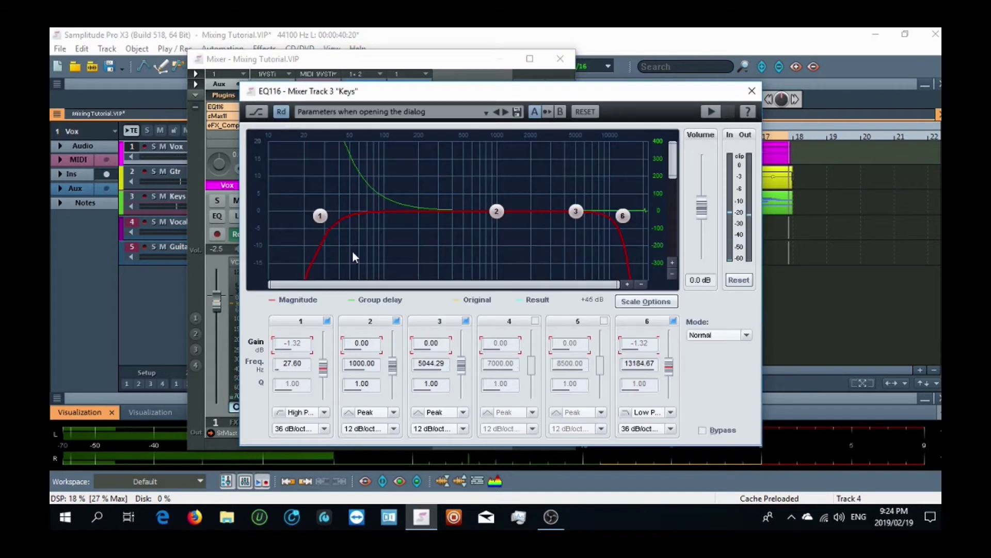
pyautogui.moveTo(325, 222); pyautogui.dragTo(312, 222)
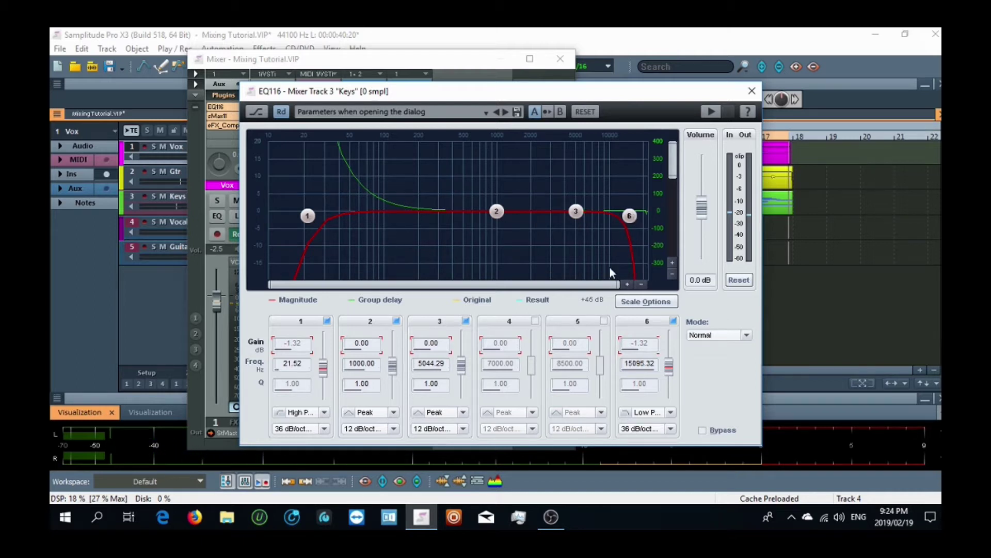
pyautogui.press('space')
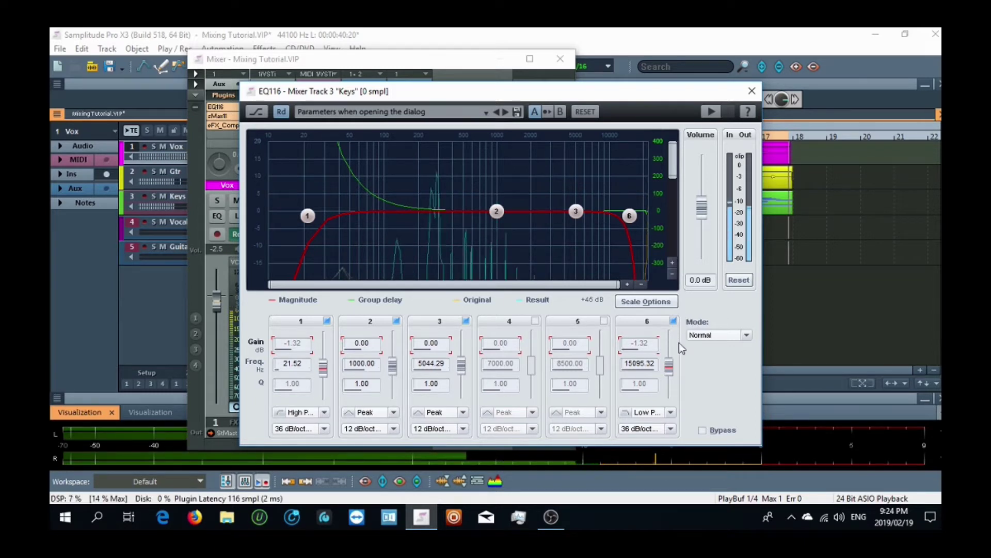
# - Make band 6 of the Keys EQ a Peak boost of about 2.26 dB at 14,495 Hz, boost band 3 about 2.45 dB at 4,844 Hz, and close it
pyautogui.click(670, 412)
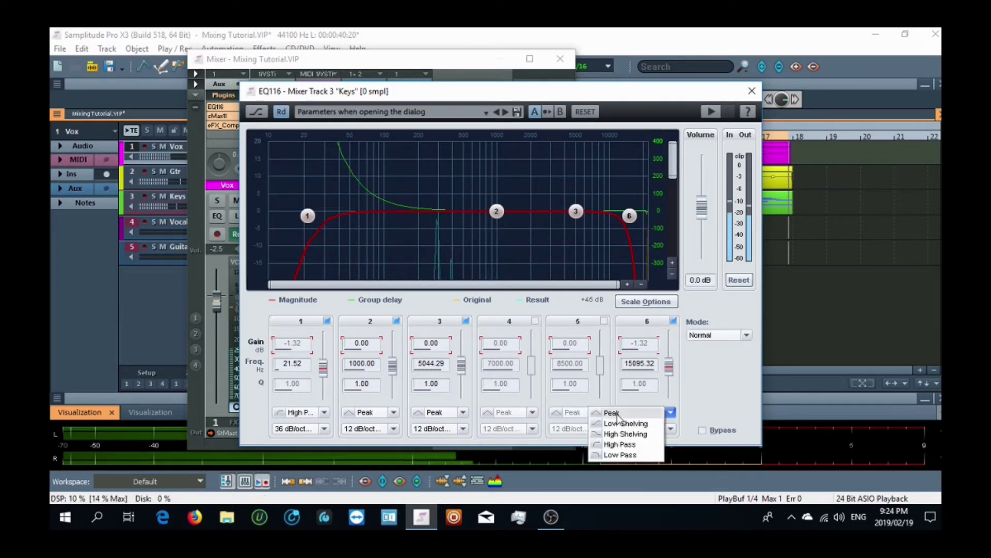
pyautogui.click(621, 413)
pyautogui.moveTo(629, 216); pyautogui.dragTo(630, 200)
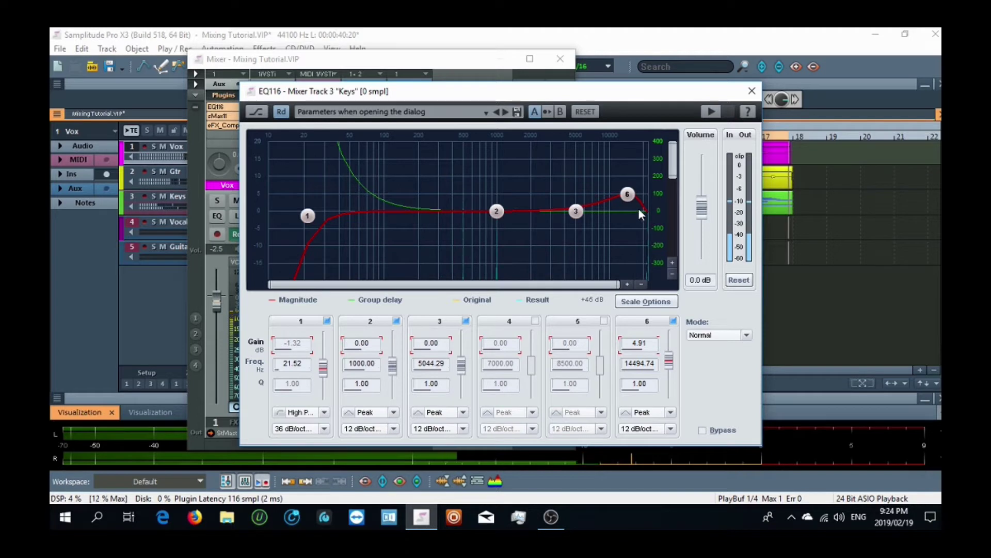
pyautogui.moveTo(629, 196)
pyautogui.mouseDown()
pyautogui.moveTo(633, 206)
pyautogui.moveTo(574, 202)
pyautogui.moveTo(623, 206)
pyautogui.mouseUp()
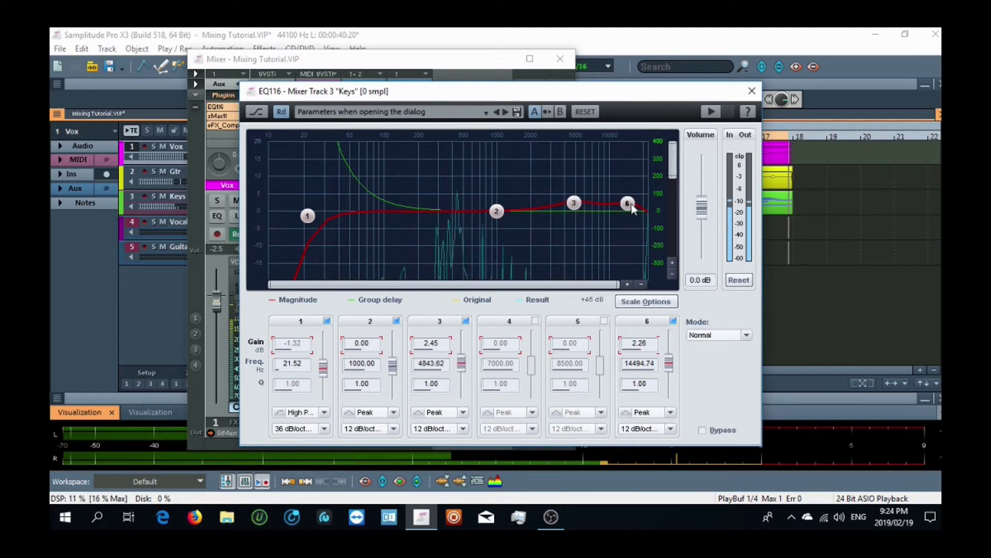
pyautogui.click(751, 92)
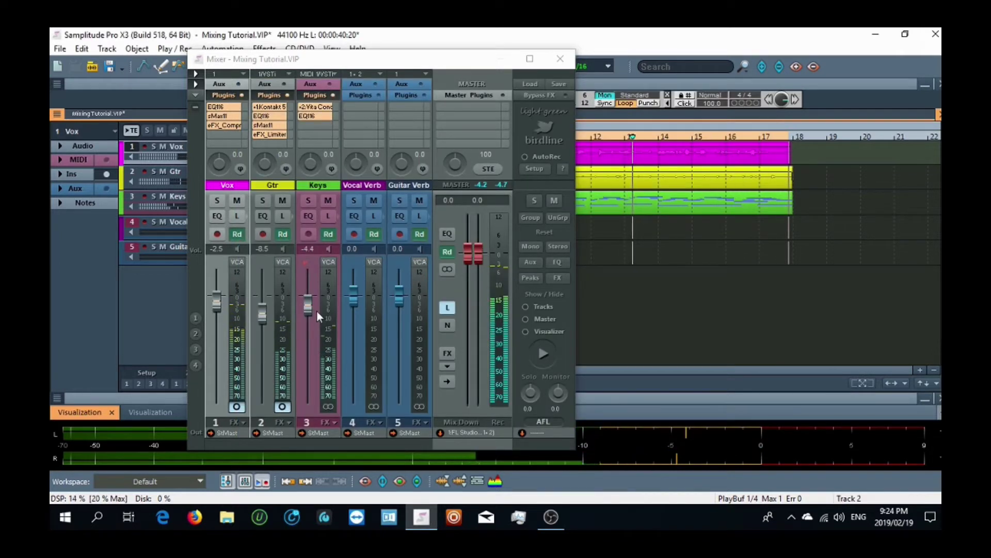
# - Rebalance the Keys fader to about -5.7 dB and the Gtr fader to about -7.3 dB, and play back the mix
pyautogui.moveTo(311, 306)
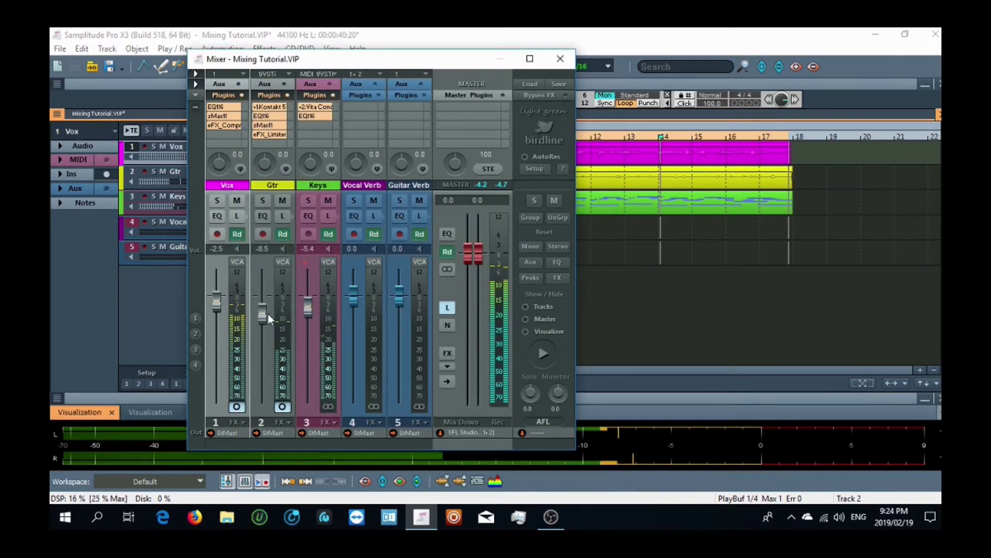
pyautogui.moveTo(309, 311); pyautogui.dragTo(261, 309)
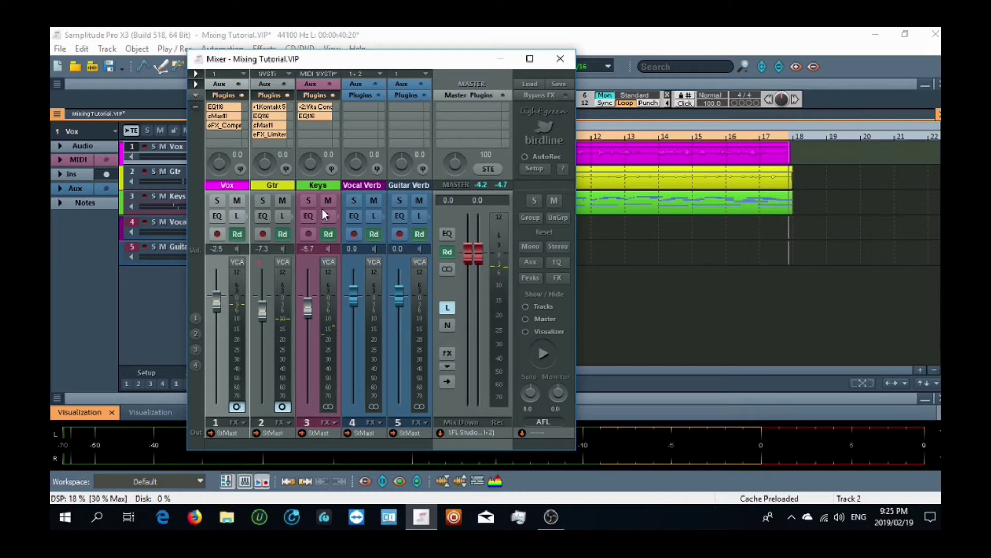
pyautogui.press('space')
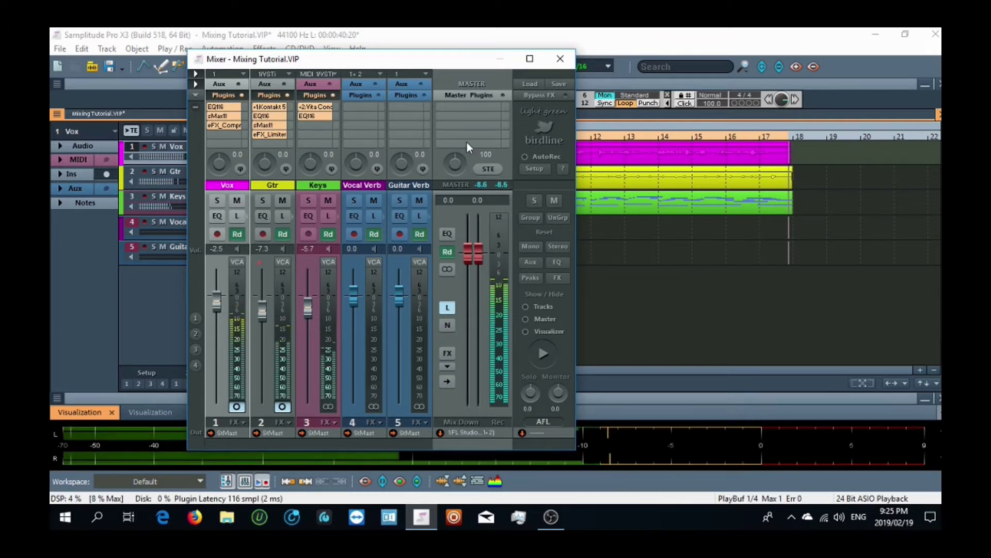
# - Close the mixer, extend the playback range back to bar 1, and play the song from its beginning
pyautogui.click(560, 58)
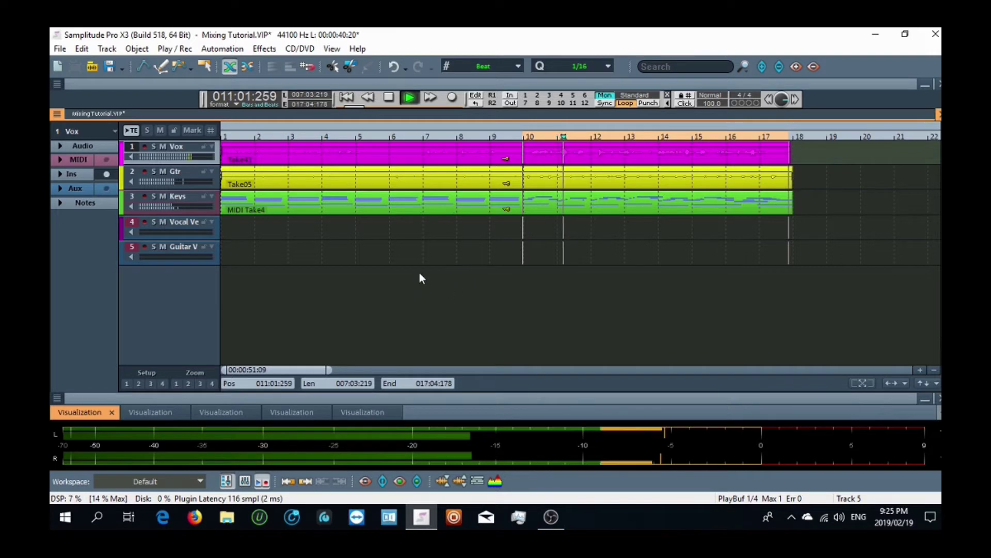
pyautogui.moveTo(522, 137); pyautogui.dragTo(198, 139)
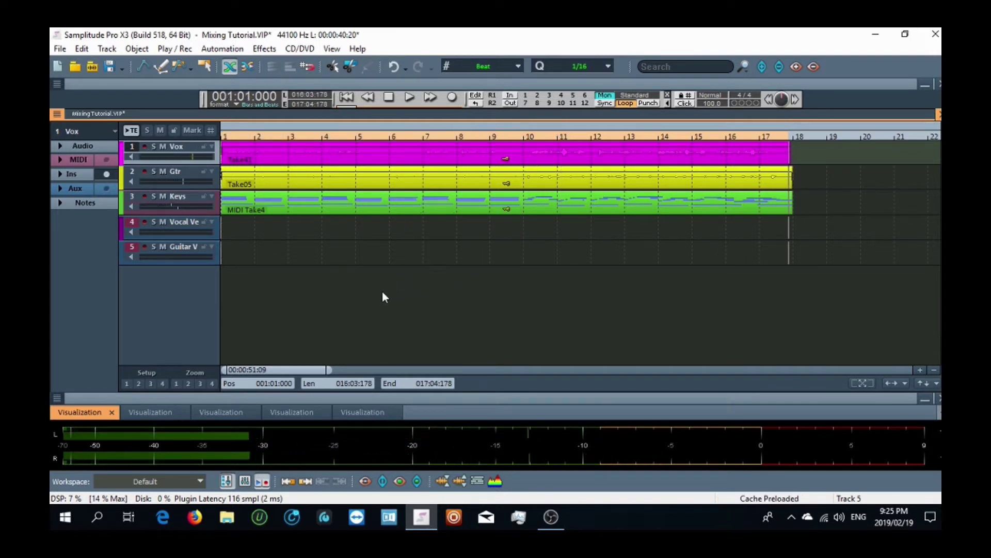
pyautogui.press('space')
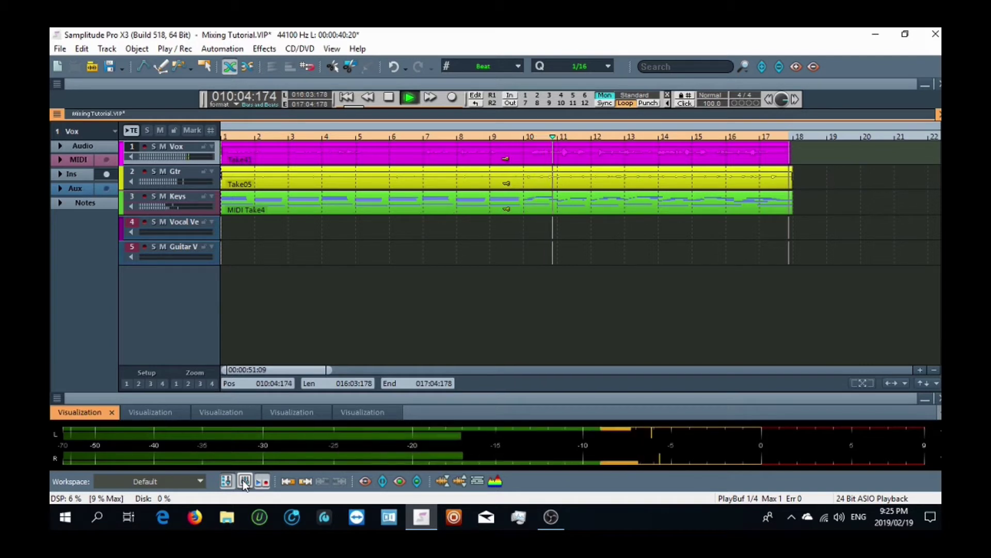
pyautogui.press('space')
# - Enable Bypass FX in the mixer, play the song from the start to hear it without effects, and stop playback
pyautogui.click(244, 481)
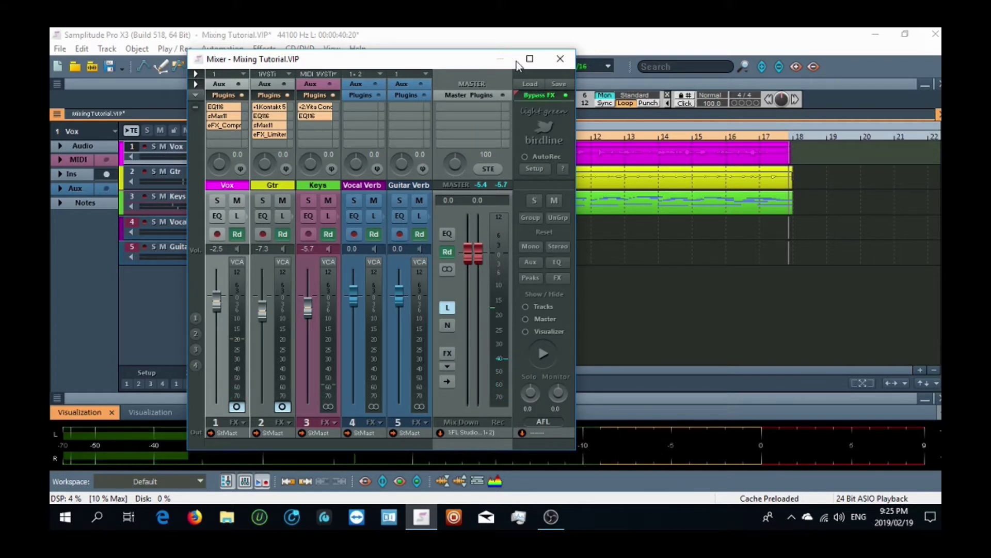
pyautogui.click(626, 258)
pyautogui.press('space')
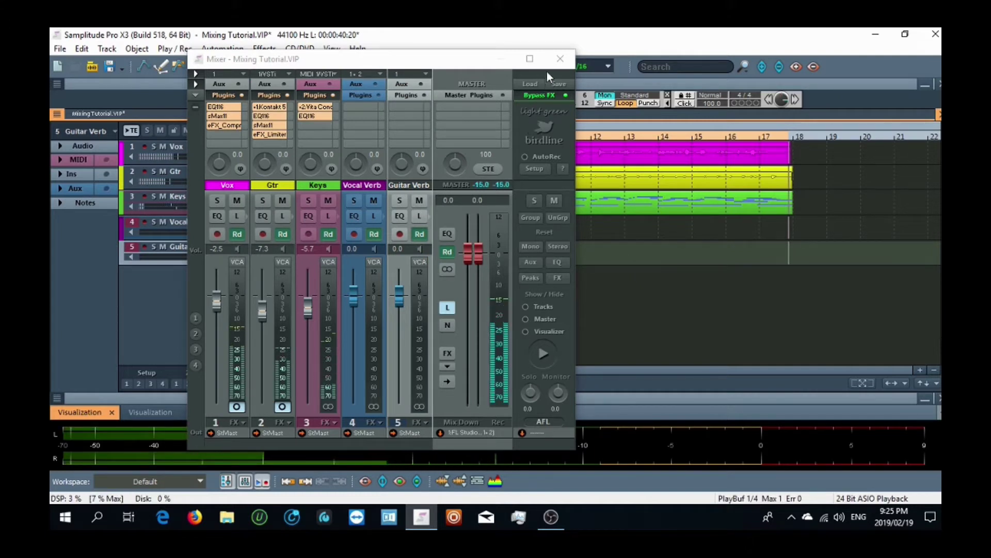
pyautogui.click(560, 58)
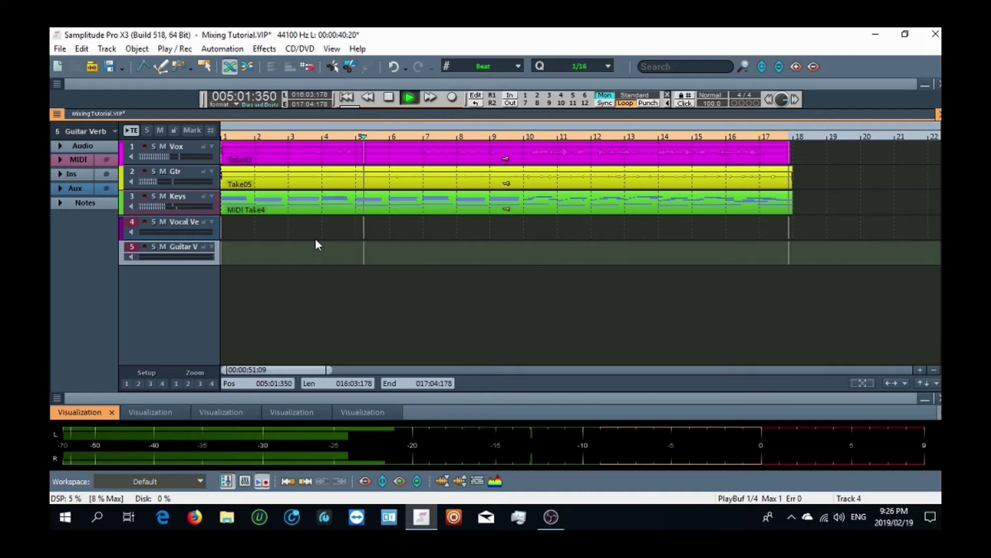
pyautogui.press('space')
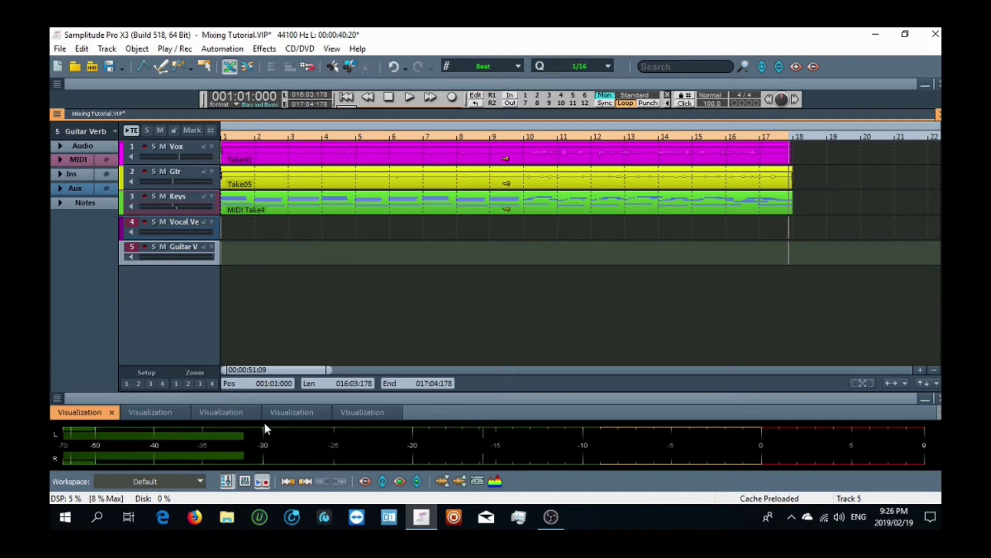
# - Insert the eFX_Reverb plug-in on the Vocal Verb track in the mixer and close its window
pyautogui.press('m')
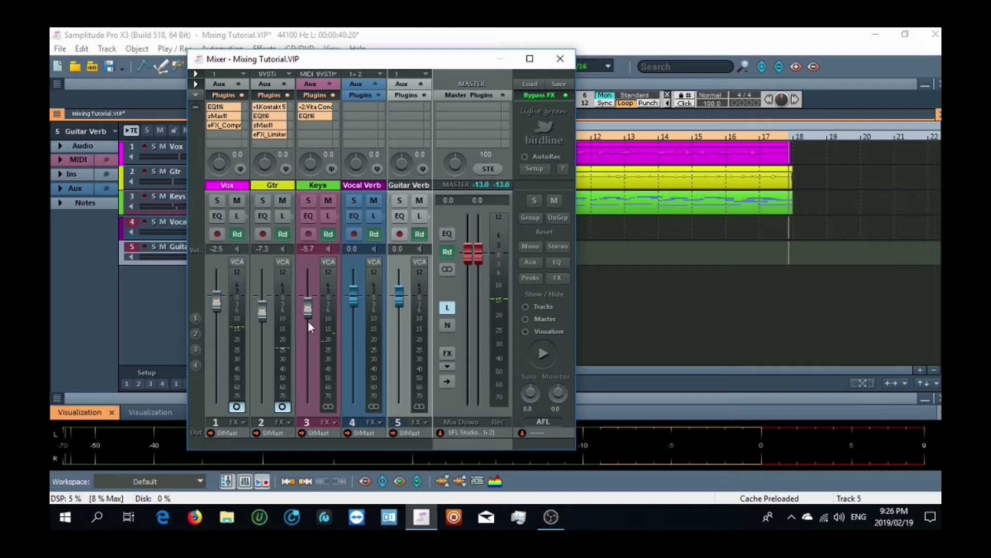
pyautogui.click(384, 110)
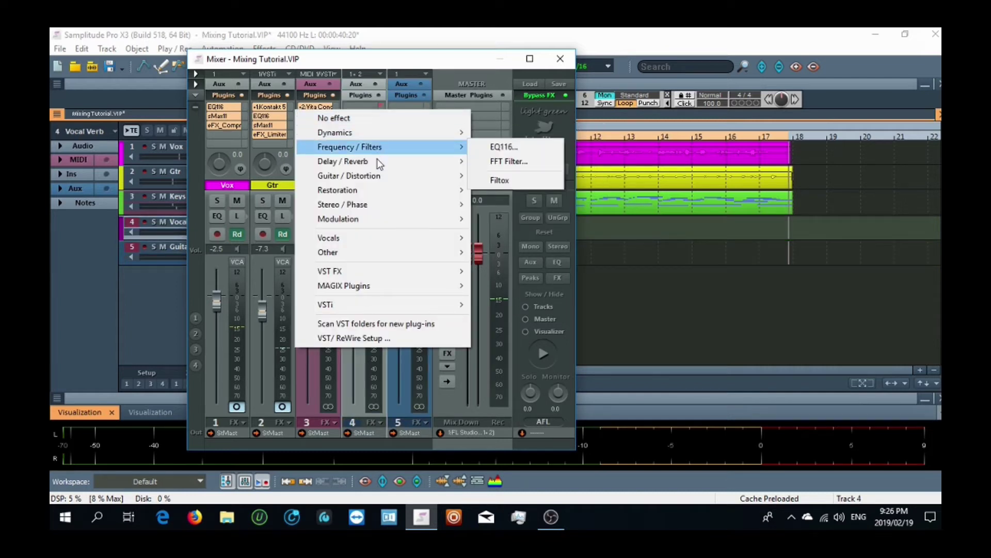
pyautogui.moveTo(377, 161)
pyautogui.click(540, 200)
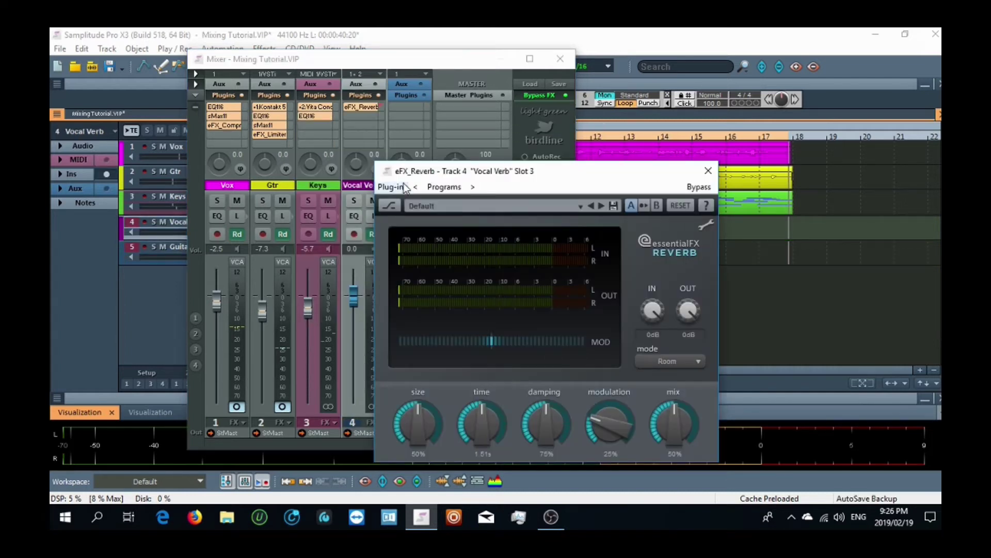
pyautogui.click(709, 170)
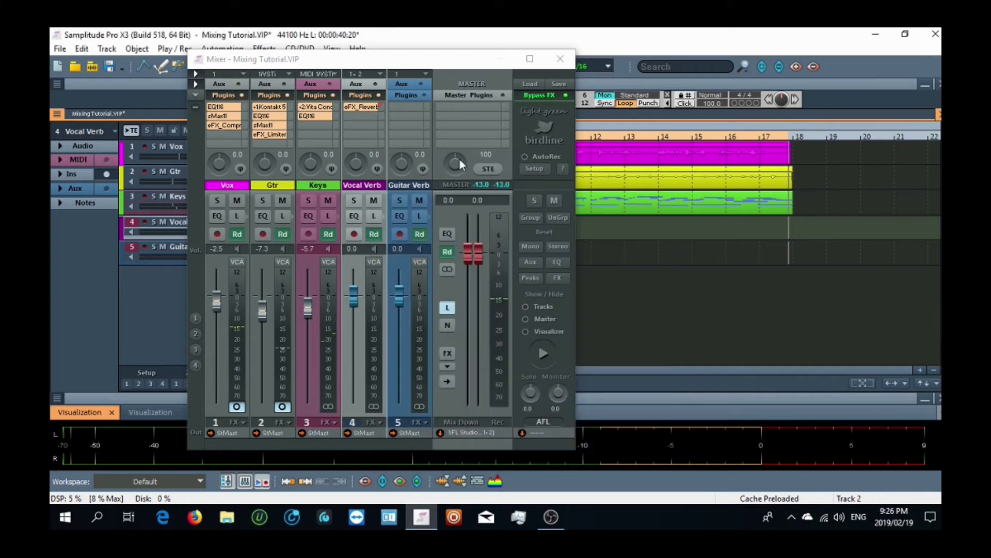
# - Close the mixer, select the Vox clip, and enlarge the Vox track around the start of the song
pyautogui.click(561, 58)
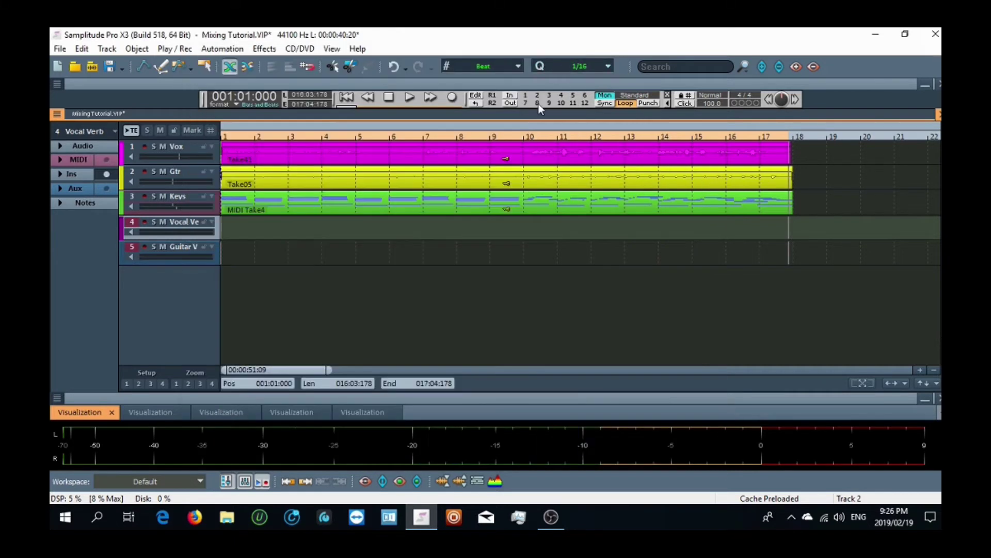
pyautogui.click(321, 157)
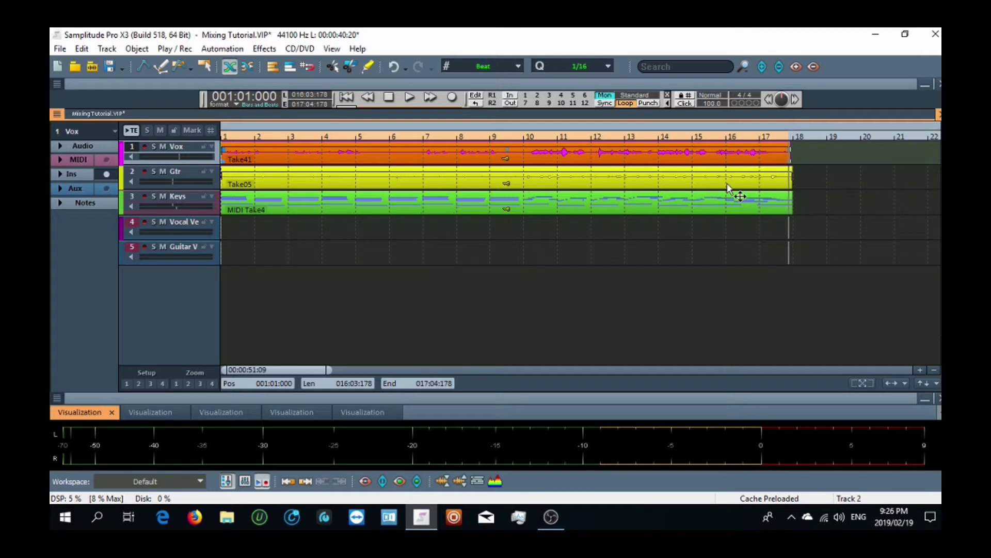
pyautogui.moveTo(212, 163); pyautogui.dragTo(212, 264)
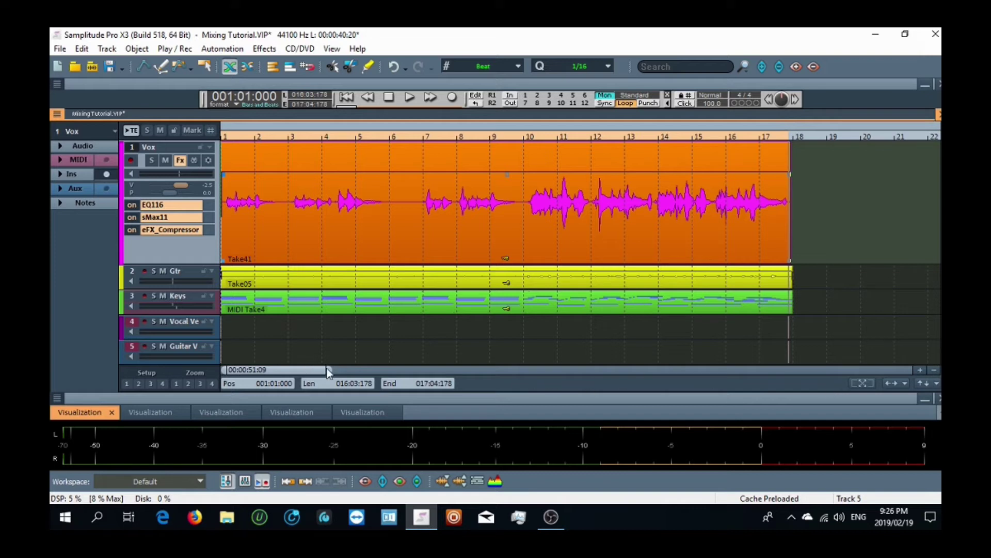
pyautogui.moveTo(327, 369); pyautogui.dragTo(212, 370)
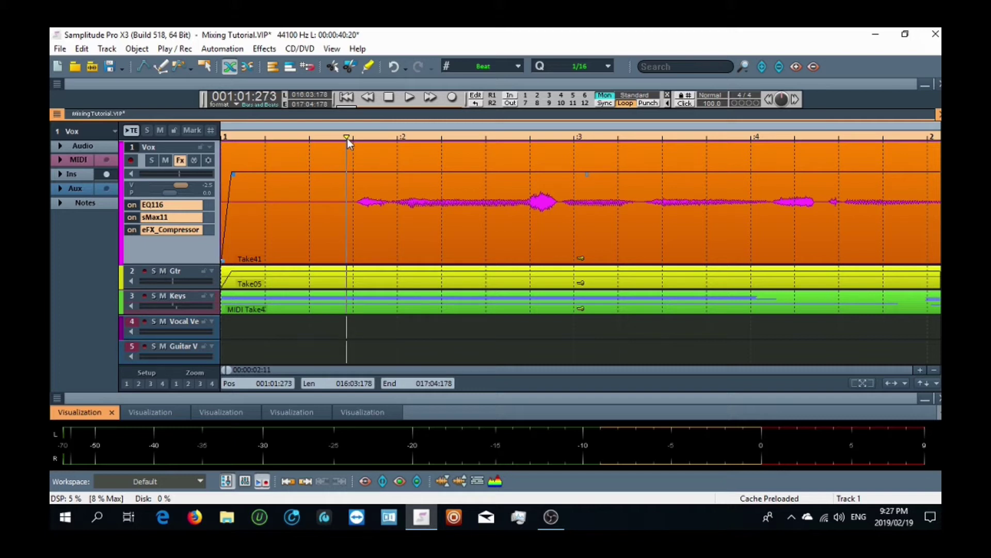
# - Split the Vox clip at 001:01:273 without a crossfade and delete the silent part before the cut
pyautogui.press('t')
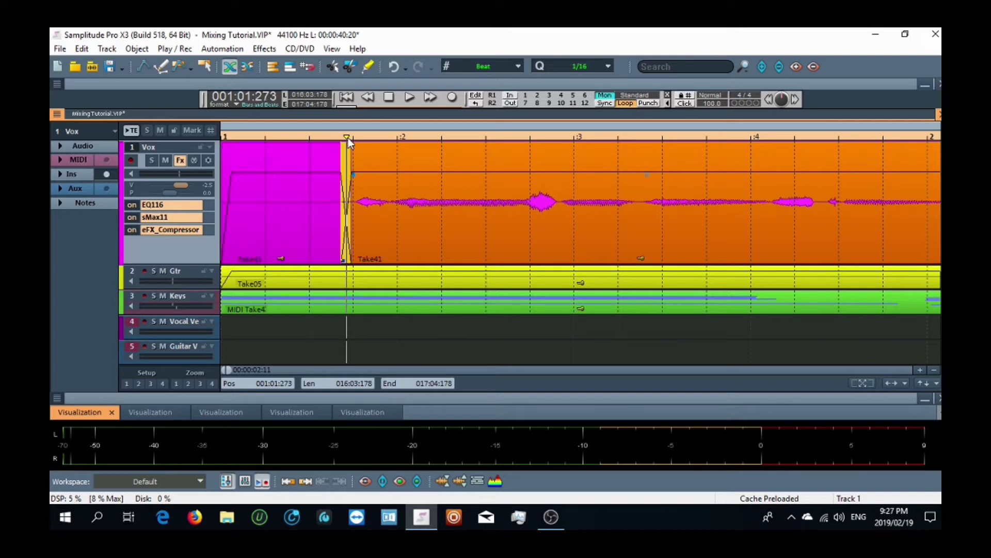
pyautogui.rightClick(345, 193)
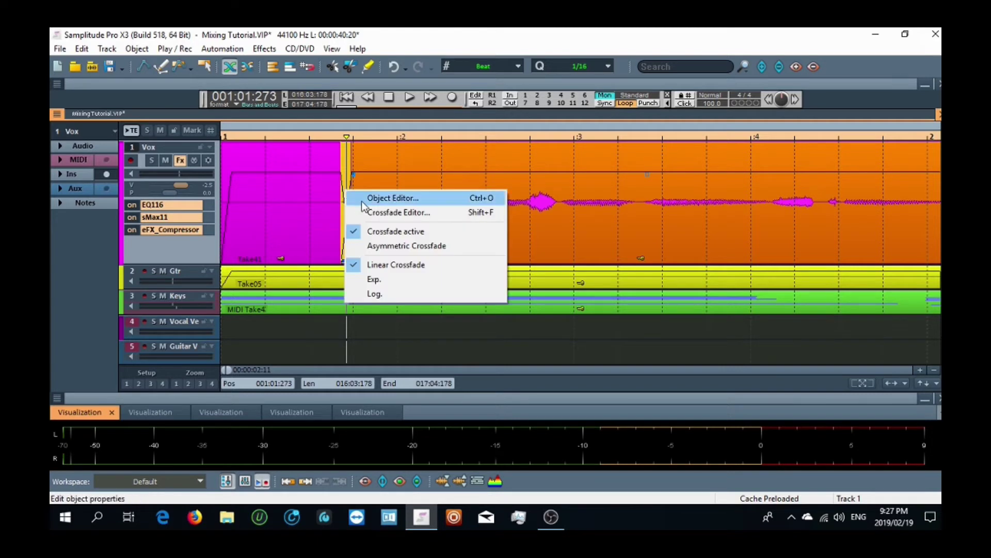
pyautogui.click(356, 231)
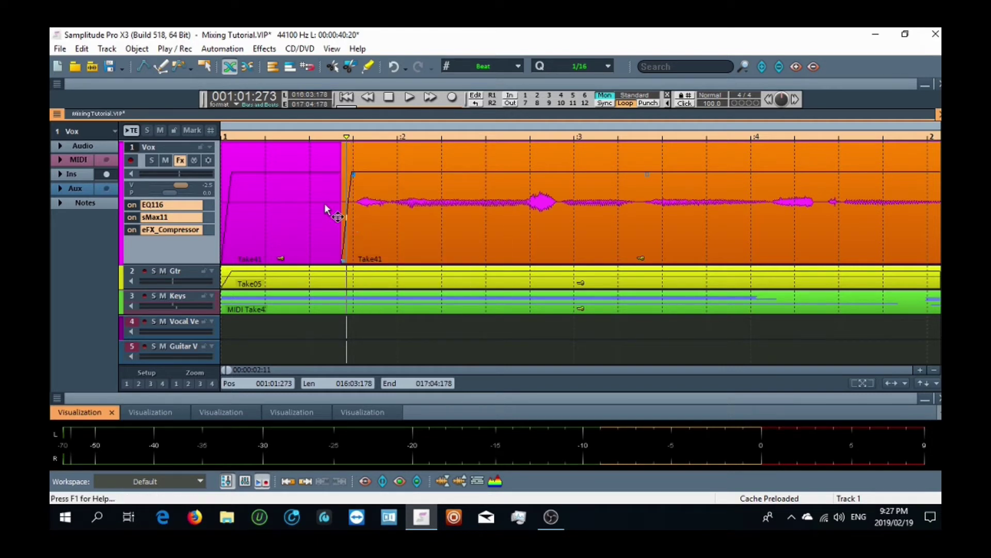
pyautogui.click(321, 209)
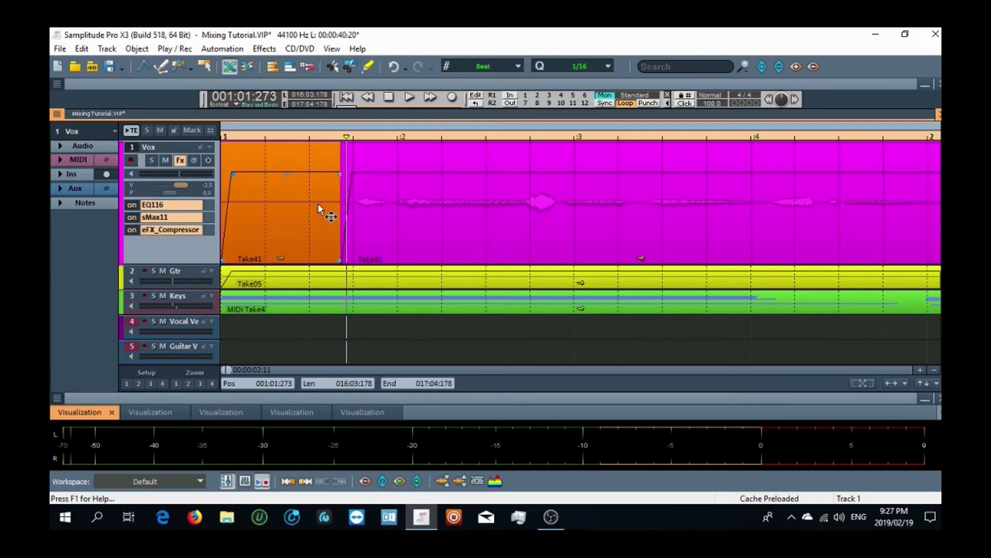
pyautogui.press('Delete')
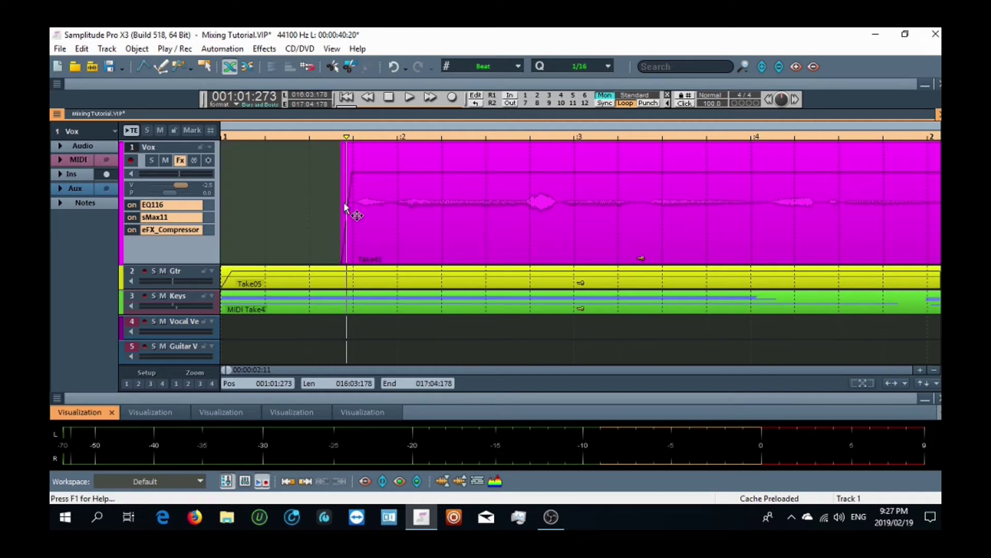
# - Lengthen the fade-in at the start of the Vox clip slightly and play the vocal entry from 001:01:245
pyautogui.click(354, 207)
pyautogui.moveTo(354, 174); pyautogui.dragTo(362, 177)
pyautogui.click(334, 139)
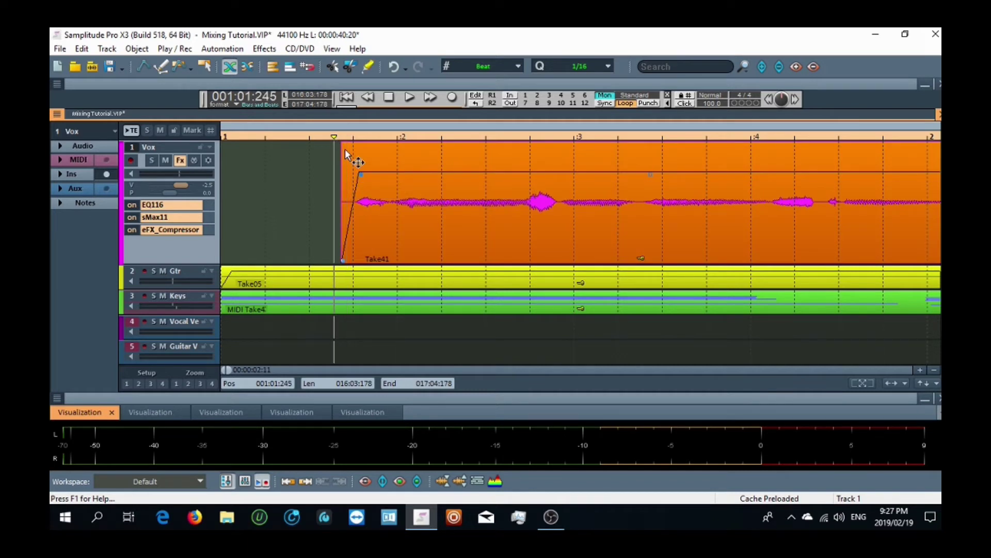
pyautogui.press('space')
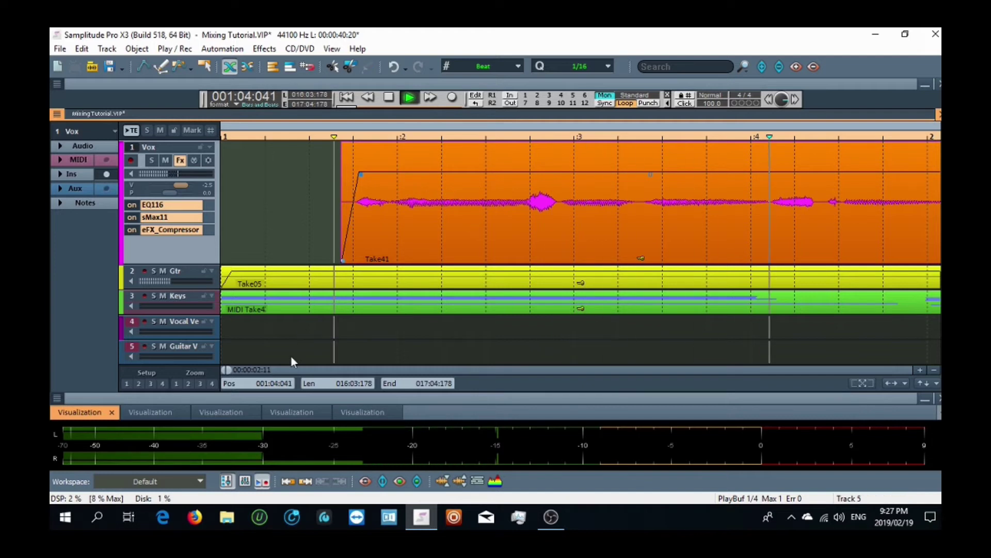
pyautogui.press('space')
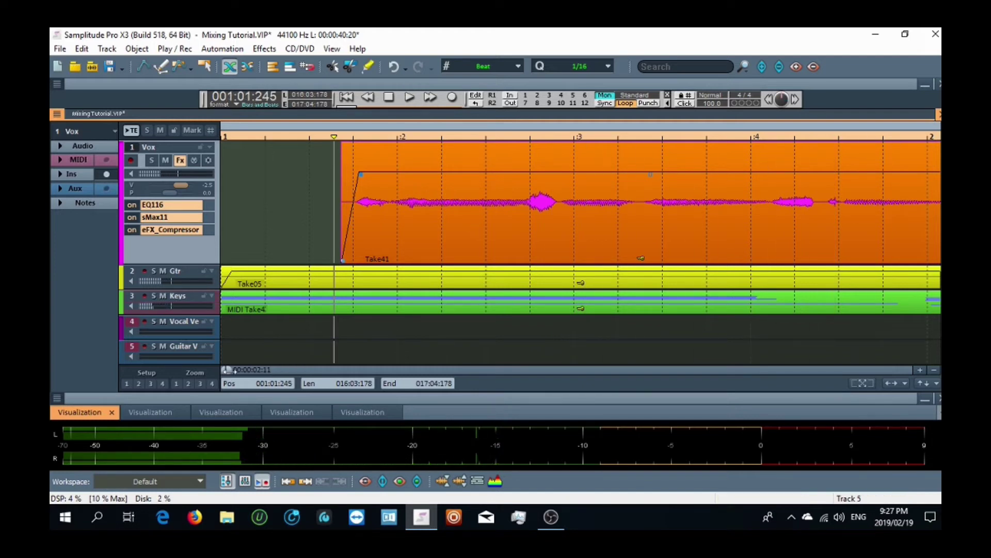
# - Play the gap after the first vocal phrase from 002:03:192 to check where the vocal is silent
pyautogui.moveTo(228, 369); pyautogui.dragTo(239, 371)
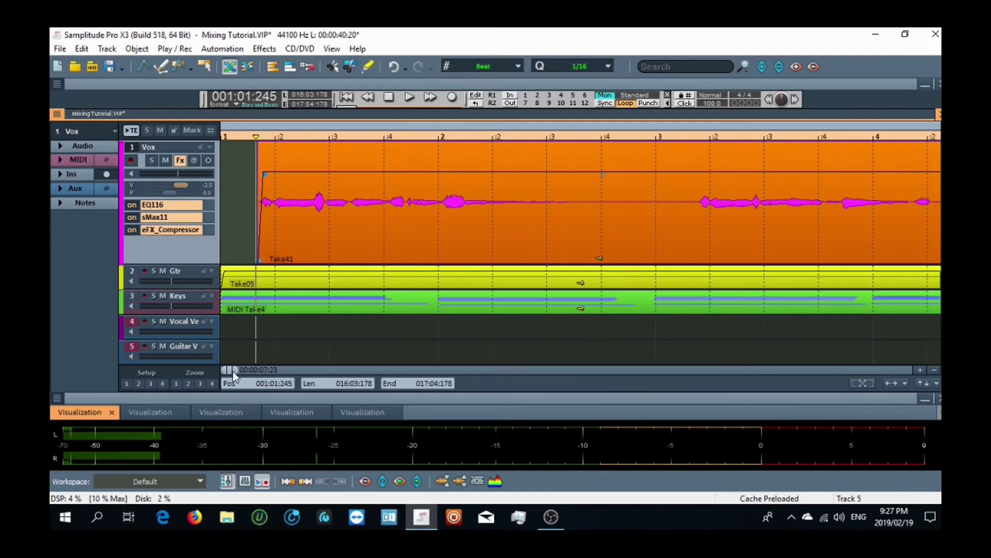
pyautogui.hscroll(3, 237, 370)
pyautogui.click(352, 138)
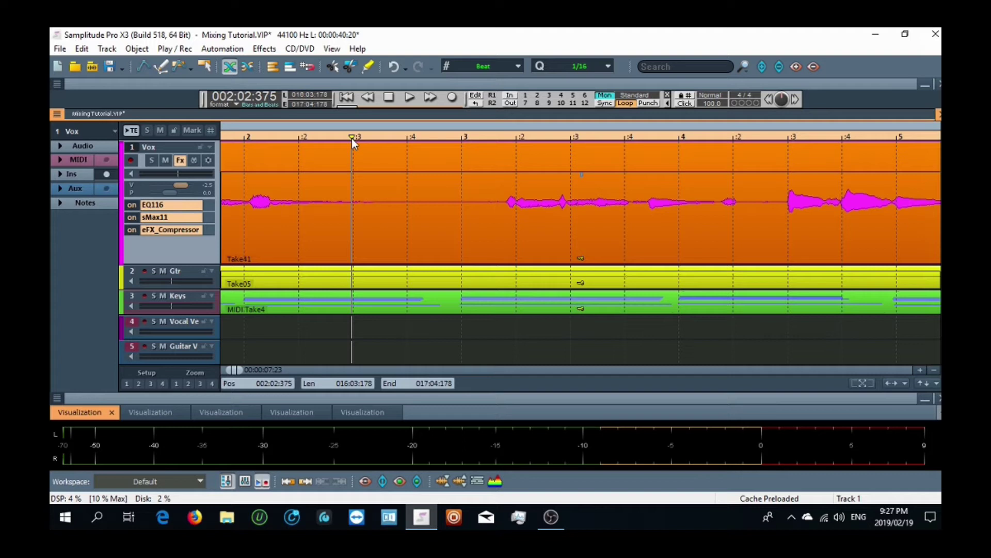
pyautogui.click(380, 137)
pyautogui.press('space')
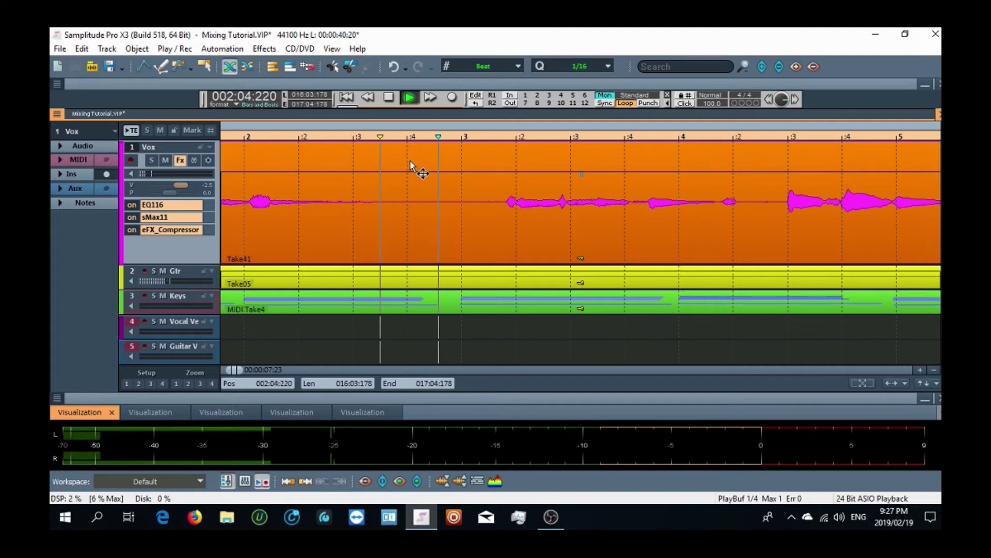
pyautogui.press('space')
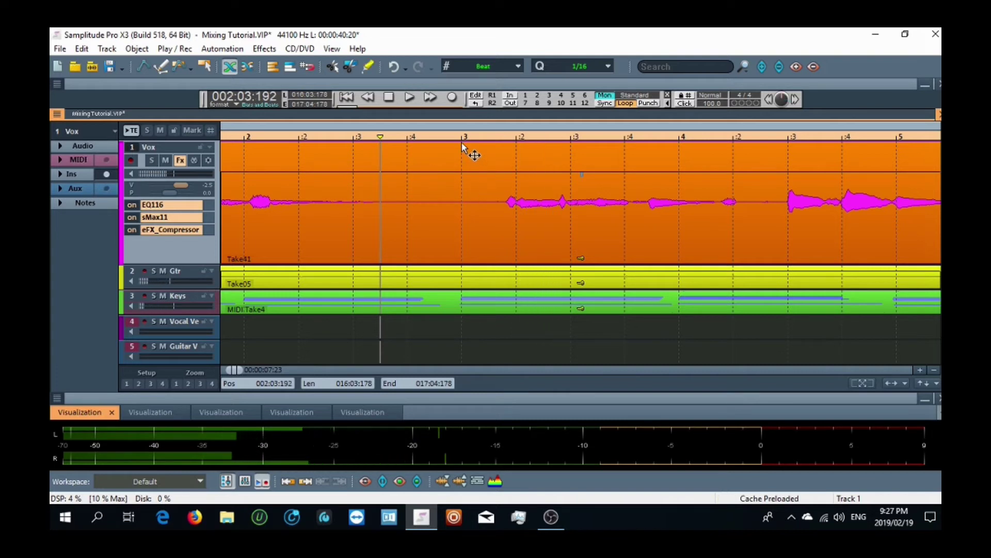
# - Split the Vox clip at 002:03:369 and deactivate the crossfade at the cut
pyautogui.click(406, 138)
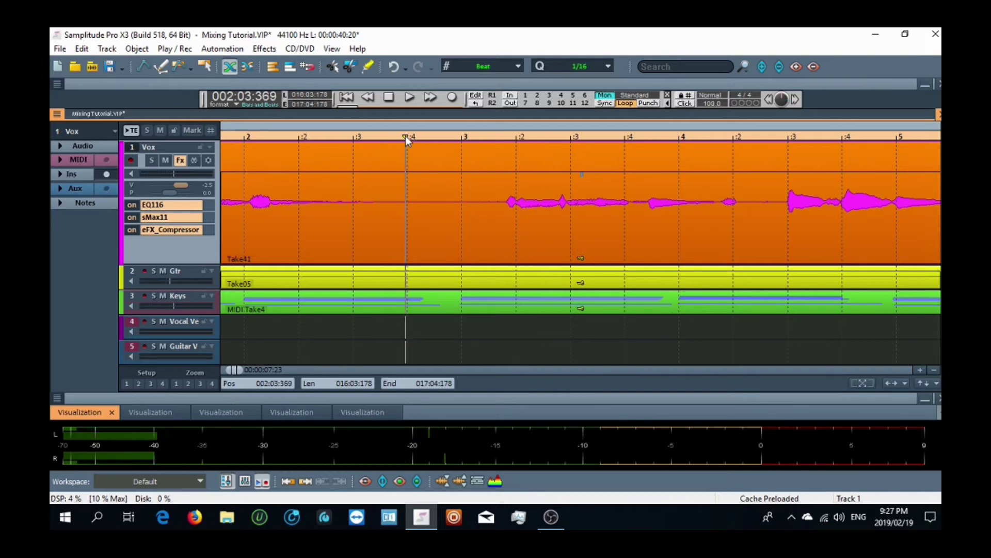
pyautogui.press('t')
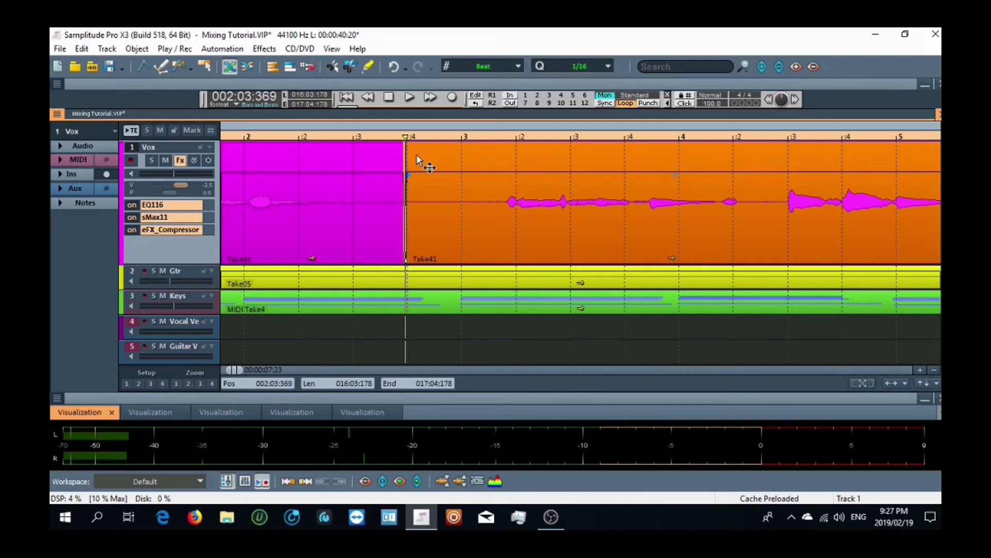
pyautogui.rightClick(406, 185)
pyautogui.click(439, 223)
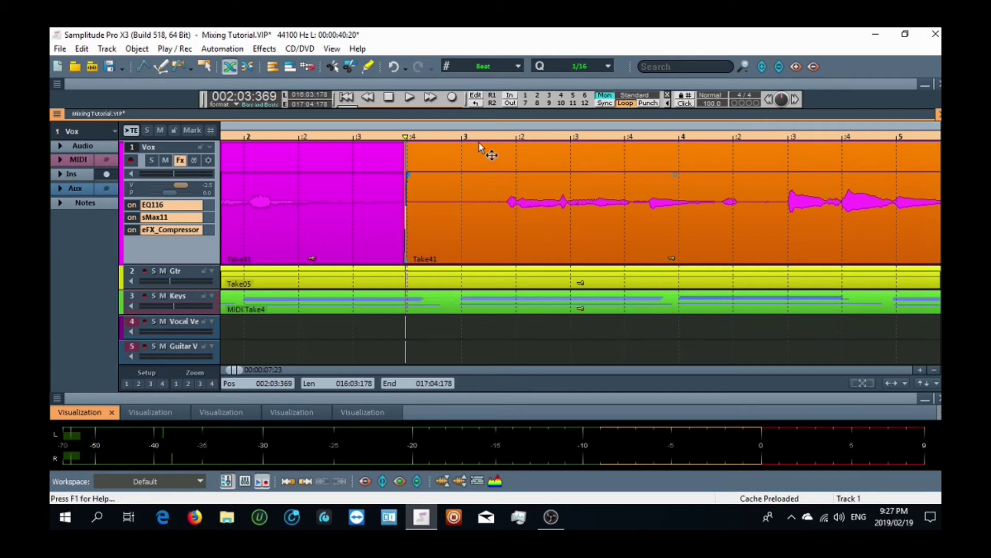
# - Split the Vox clip at 003:01:087 without a crossfade and delete the silent section between the two cuts
pyautogui.click(474, 139)
pyautogui.press('t')
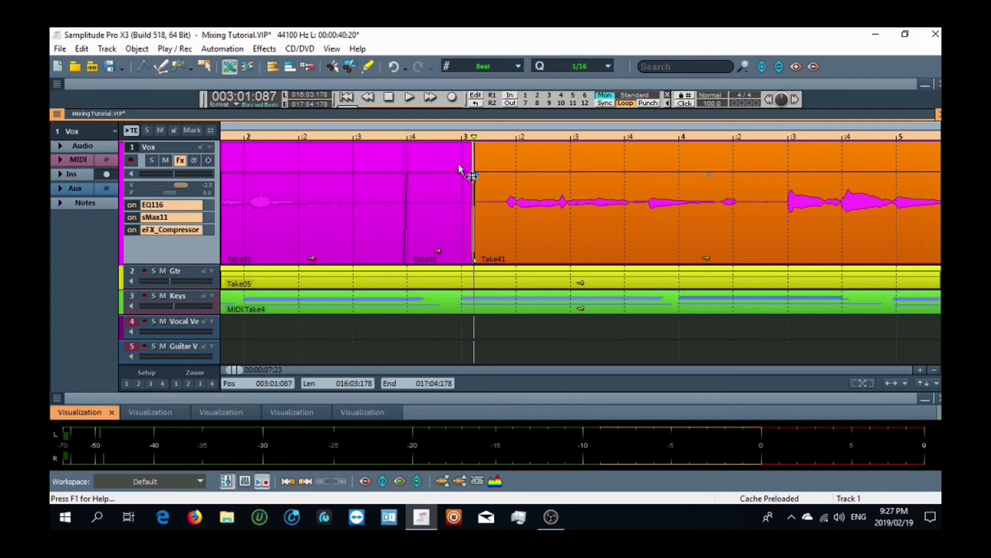
pyautogui.click(450, 195)
pyautogui.rightClick(475, 200)
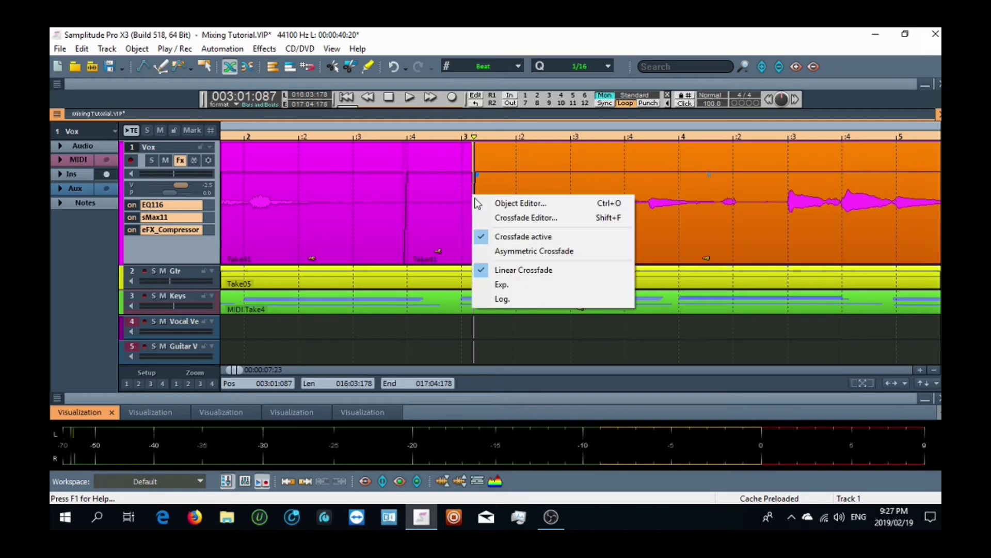
pyautogui.click(483, 233)
pyautogui.click(446, 231)
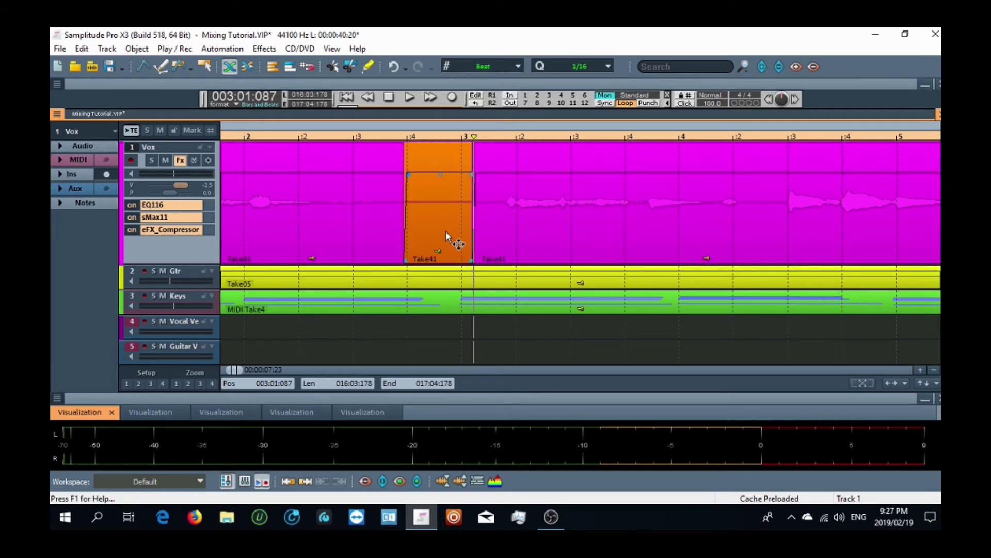
pyautogui.press('Delete')
# - Trim the second Vox clip's start to 003:01:122 and lengthen its fade-in up to the first sung note
pyautogui.click(483, 230)
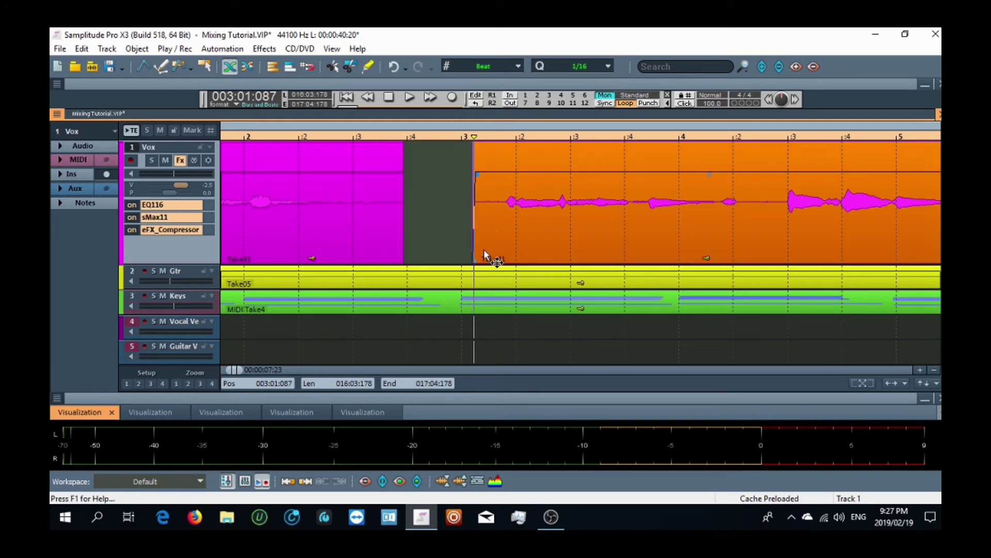
pyautogui.moveTo(474, 259); pyautogui.dragTo(487, 259)
pyautogui.moveTo(489, 174); pyautogui.dragTo(493, 175)
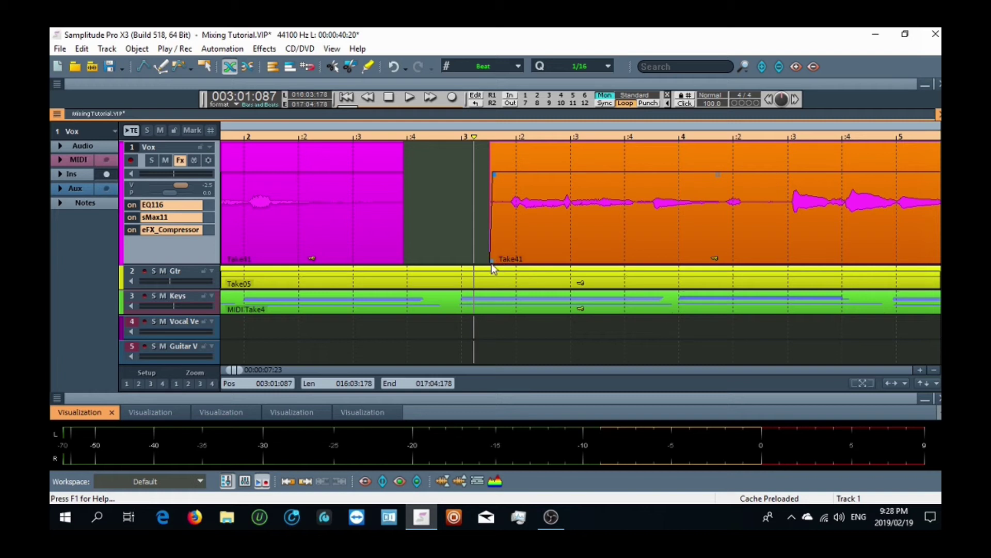
pyautogui.moveTo(490, 260); pyautogui.dragTo(479, 261)
pyautogui.moveTo(486, 173); pyautogui.dragTo(514, 178)
# - Play the second vocal phrase's entry repeatedly from 003:01:003 to hear the fade-in
pyautogui.press('space')
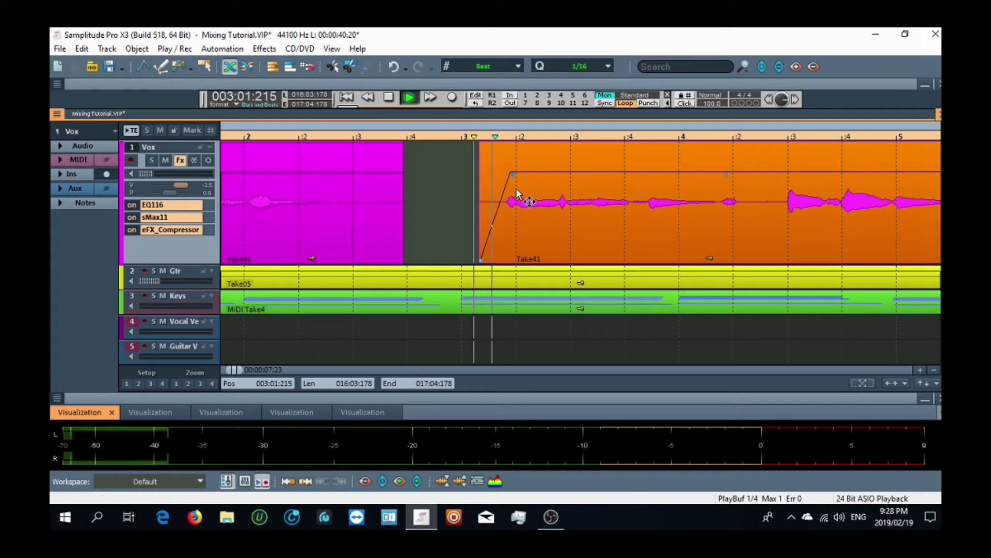
pyautogui.click(463, 138)
pyautogui.press('space')
pyautogui.press('space')
pyautogui.press('space')
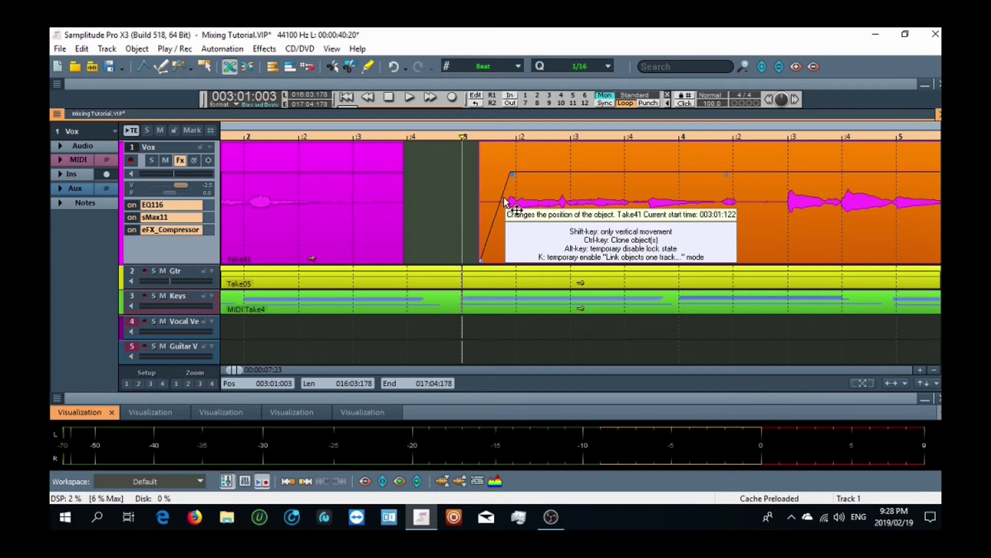
pyautogui.press('space')
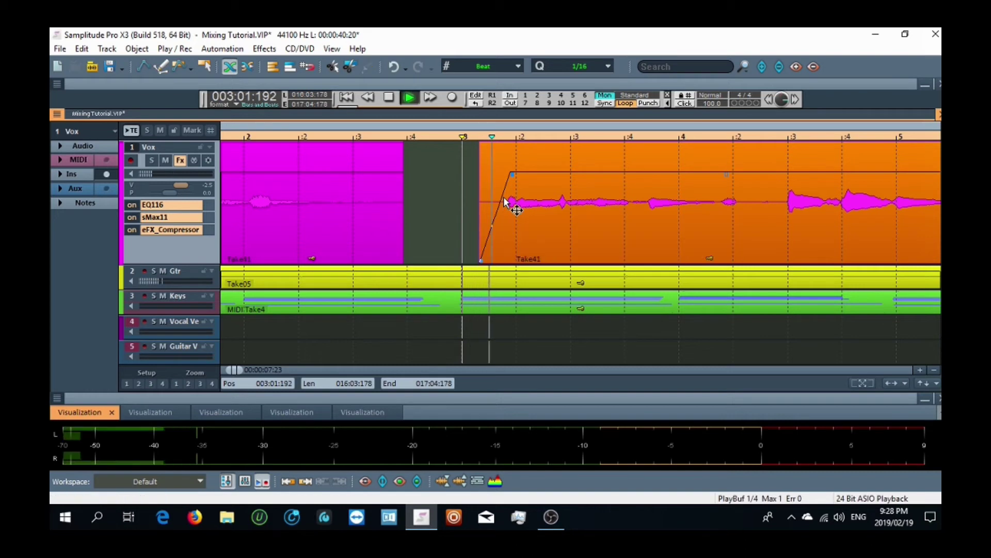
pyautogui.press('space')
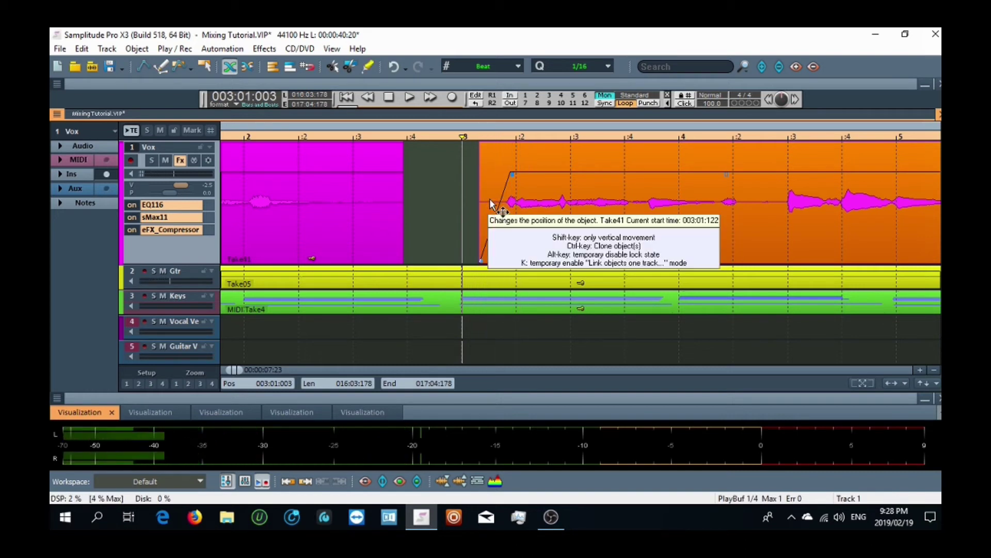
# - Undo the longer fade-in to hear the second vocal phrase's entry without it, and draw the long fade-in again
pyautogui.hotkey('ctrl', 'z')
pyautogui.press('space')
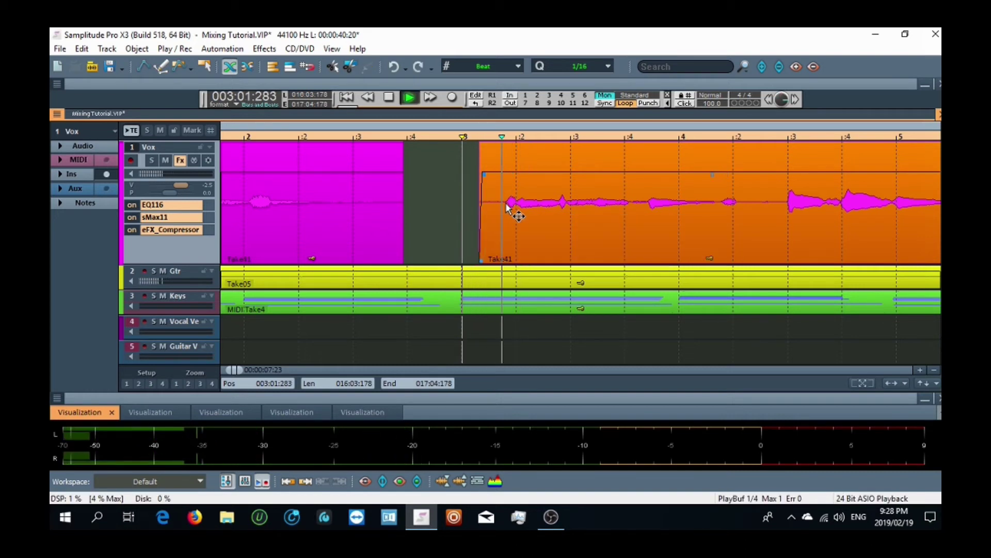
pyautogui.press('space')
pyautogui.moveTo(483, 174); pyautogui.dragTo(511, 175)
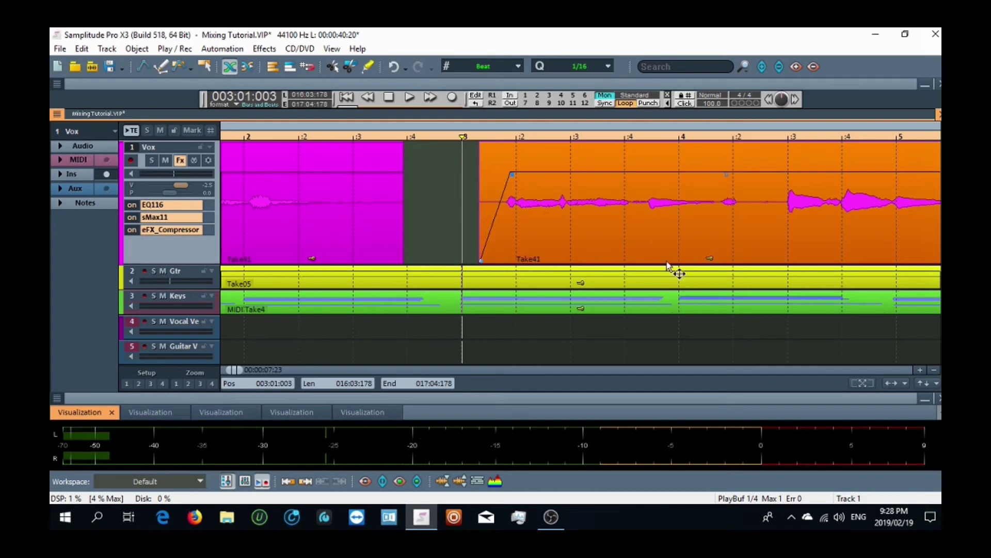
# - Split the Vox clip at 004:02:084 and 004:02:317, turn off the crossfades at both cuts, and delete the silent section between them
pyautogui.moveTo(234, 370); pyautogui.dragTo(239, 369)
pyautogui.click(551, 138)
pyautogui.press('t')
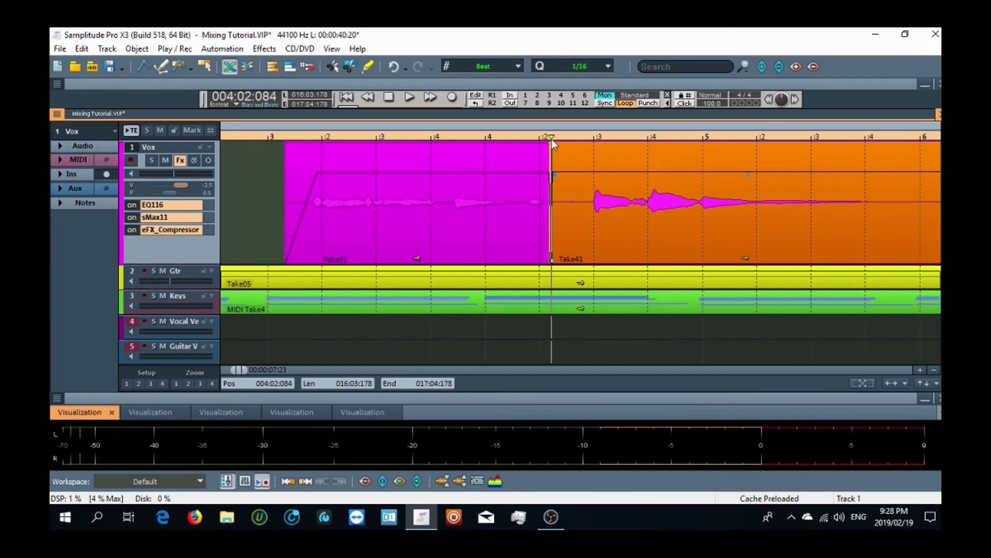
pyautogui.click(584, 139)
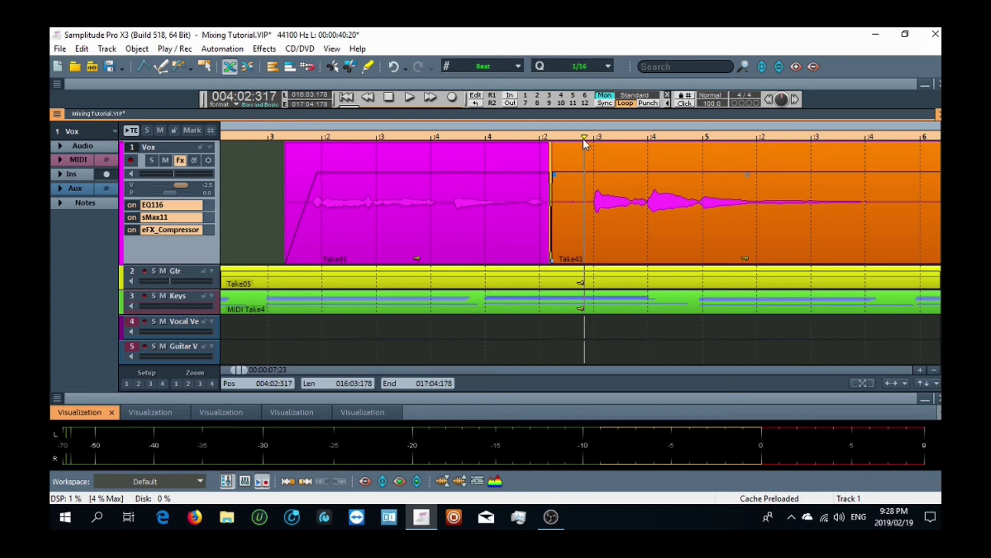
pyautogui.rightClick(553, 189)
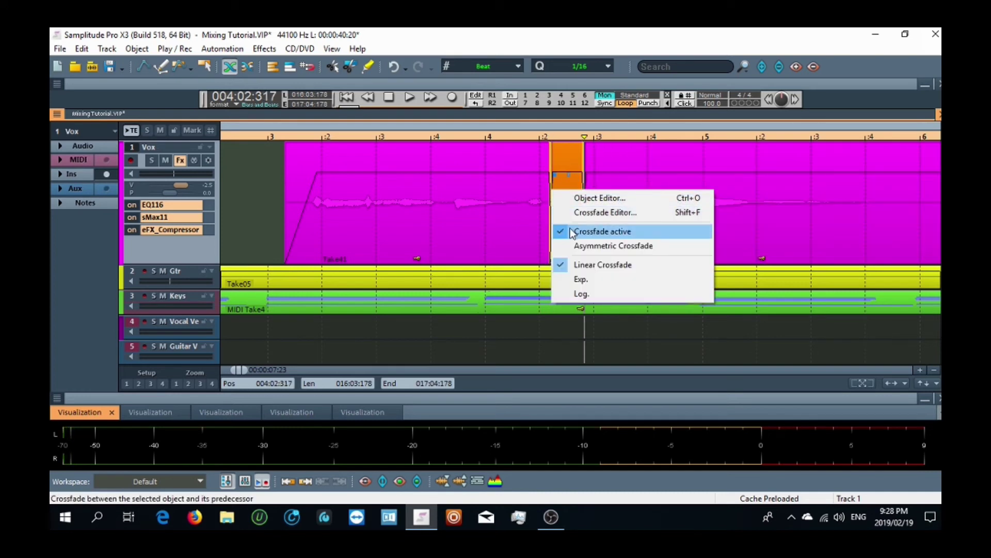
pyautogui.click(572, 232)
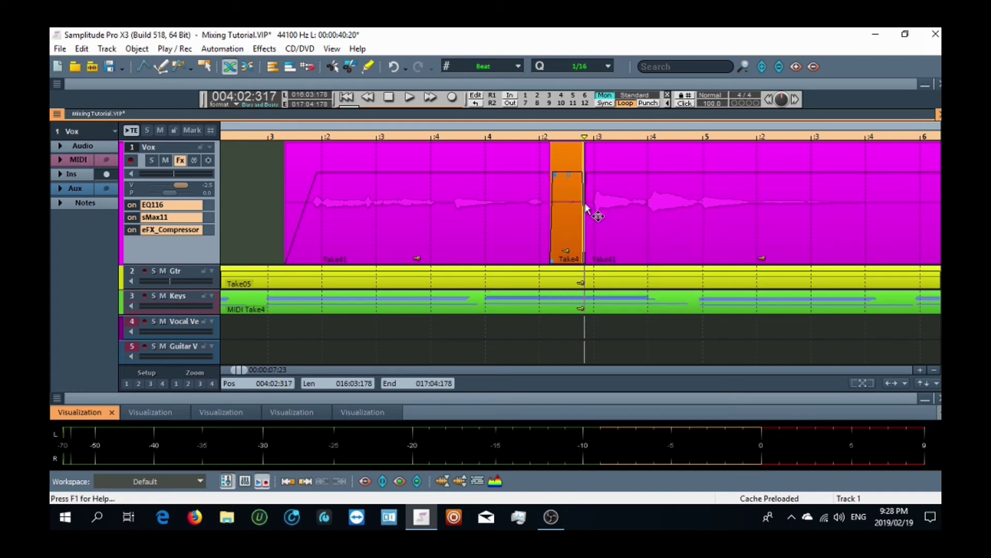
pyautogui.rightClick(587, 206)
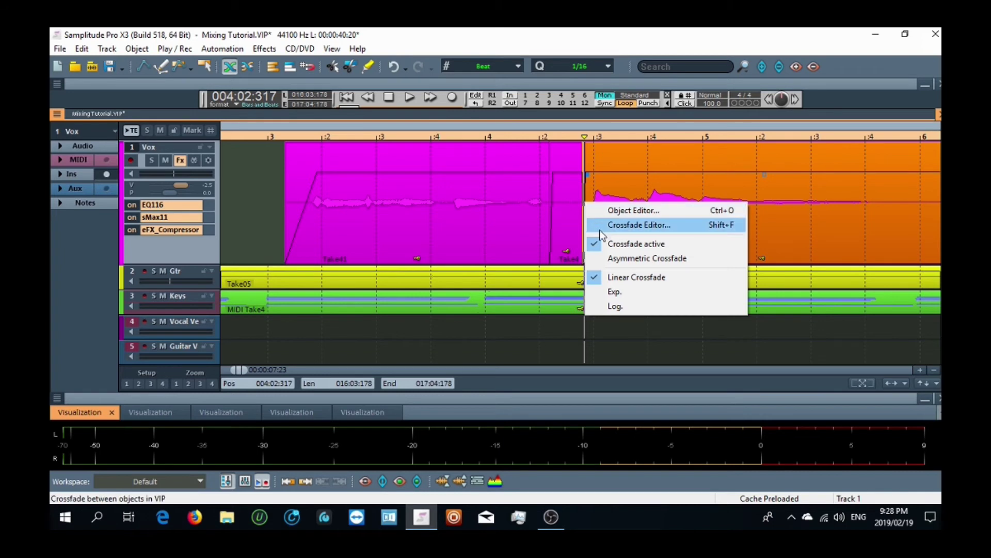
pyautogui.click(587, 239)
pyautogui.click(578, 225)
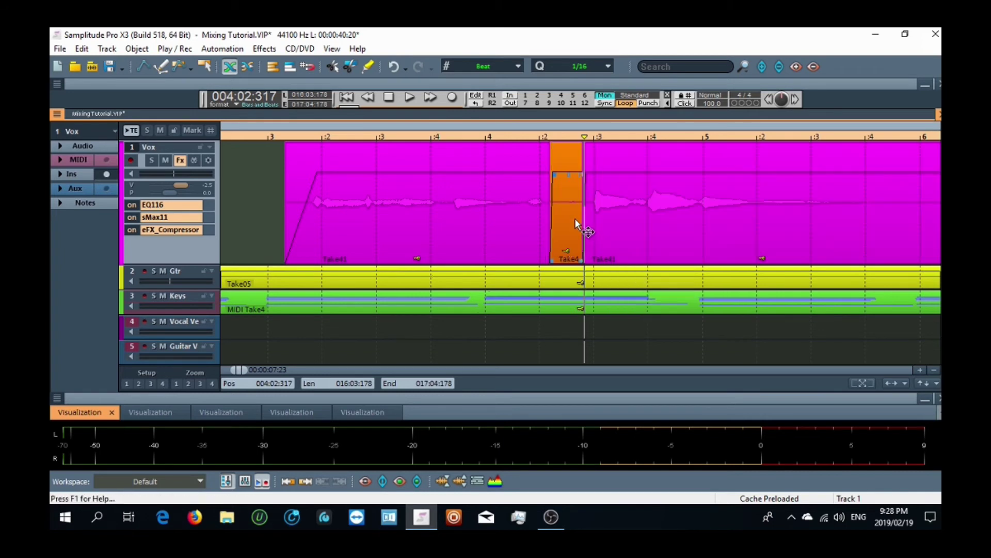
pyautogui.press('Delete')
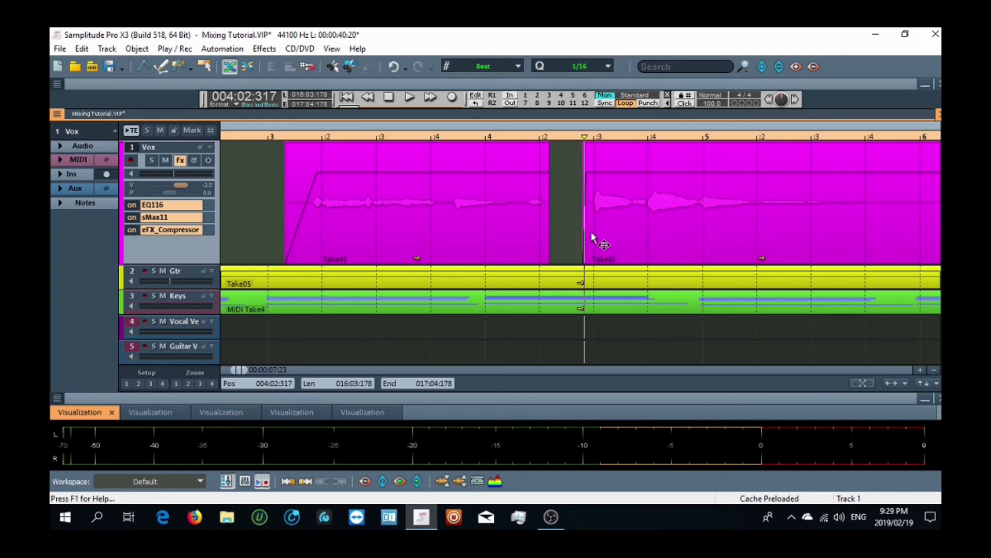
# - Extend the second Vox clip's end slightly with a short fade-out, and draw a fade-in over the start of the third clip
pyautogui.click(592, 234)
pyautogui.click(545, 229)
pyautogui.moveTo(548, 262); pyautogui.dragTo(552, 261)
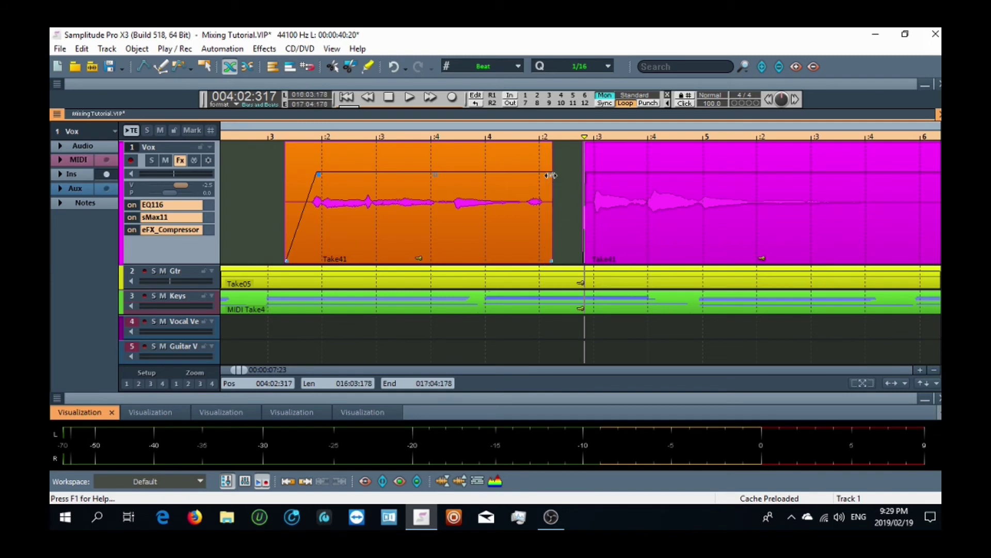
pyautogui.click(604, 250)
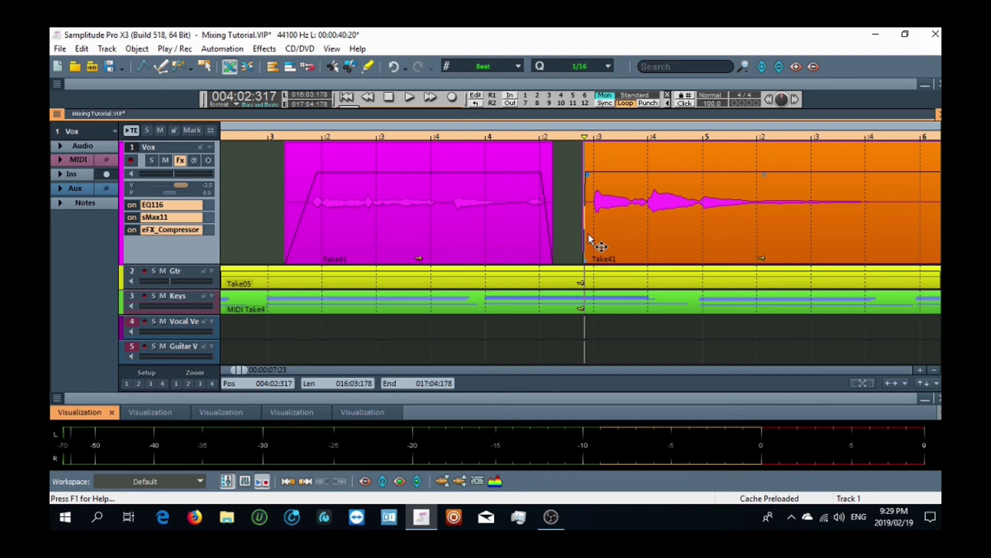
pyautogui.moveTo(587, 176); pyautogui.dragTo(606, 174)
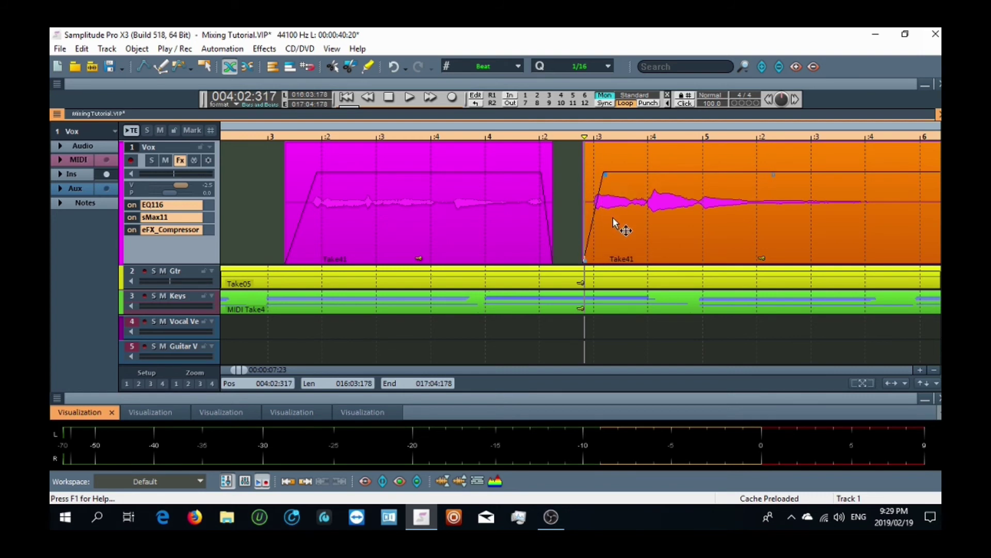
# - Play the transition into the third Vox clip from 004:01:337 and again from 002:04:258 to check the fades
pyautogui.press('space')
pyautogui.click(533, 137)
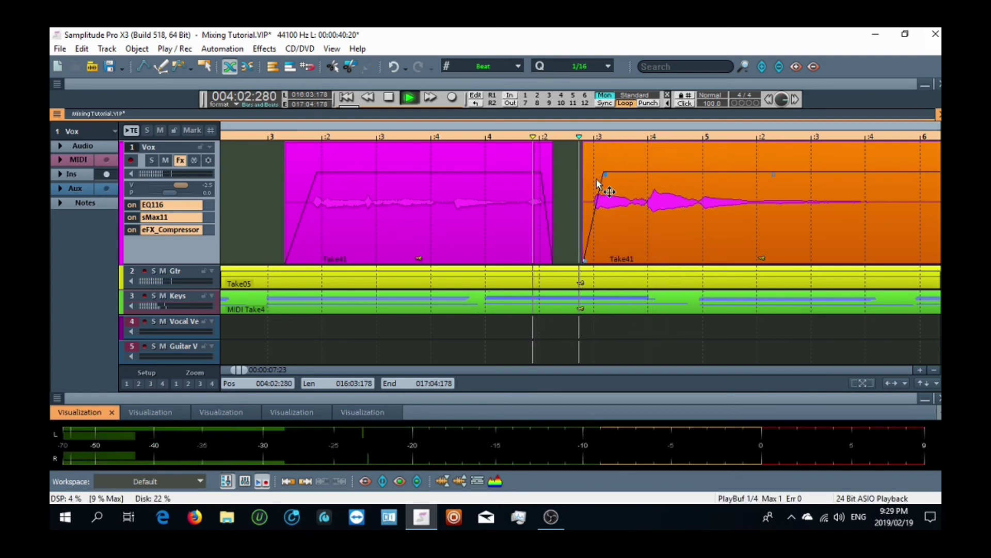
pyautogui.press('space')
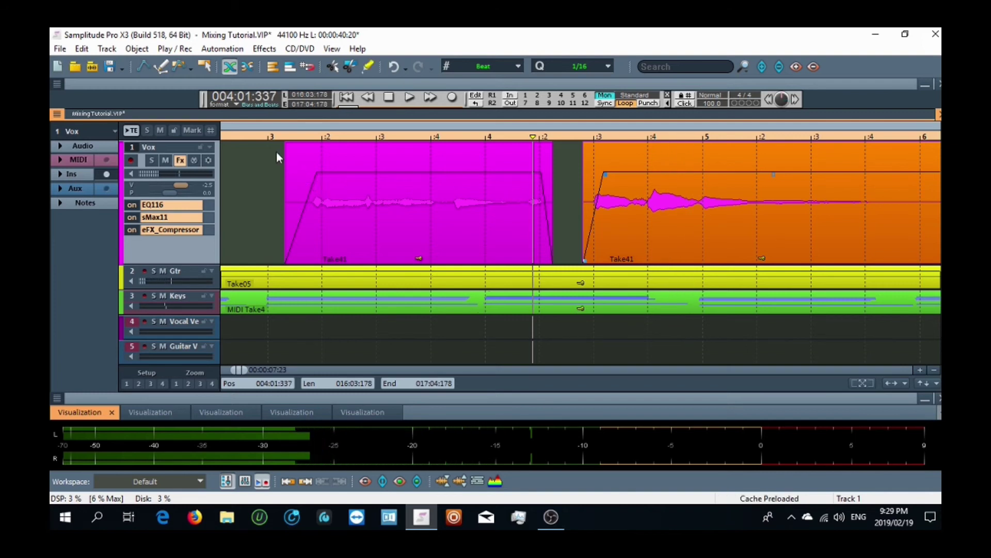
pyautogui.click(250, 134)
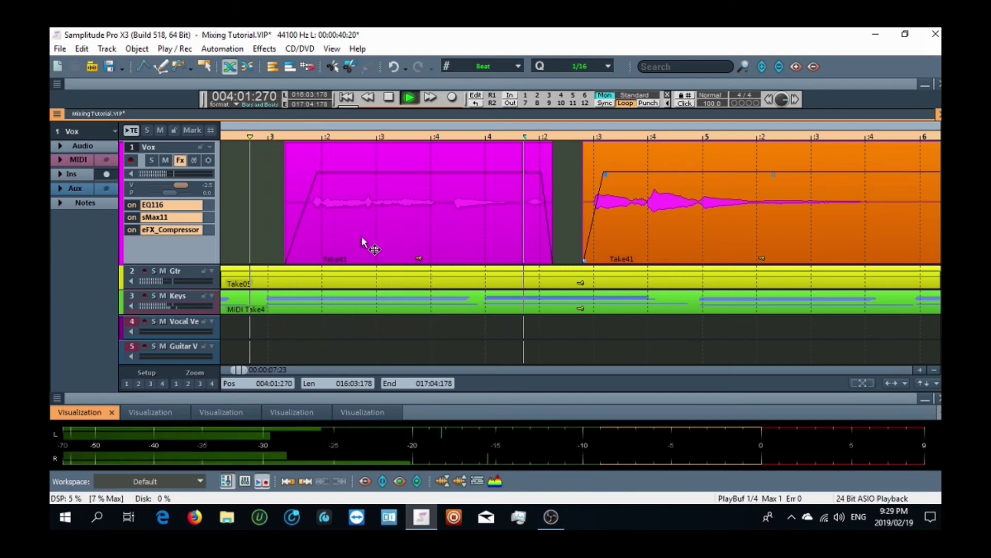
pyautogui.press('space')
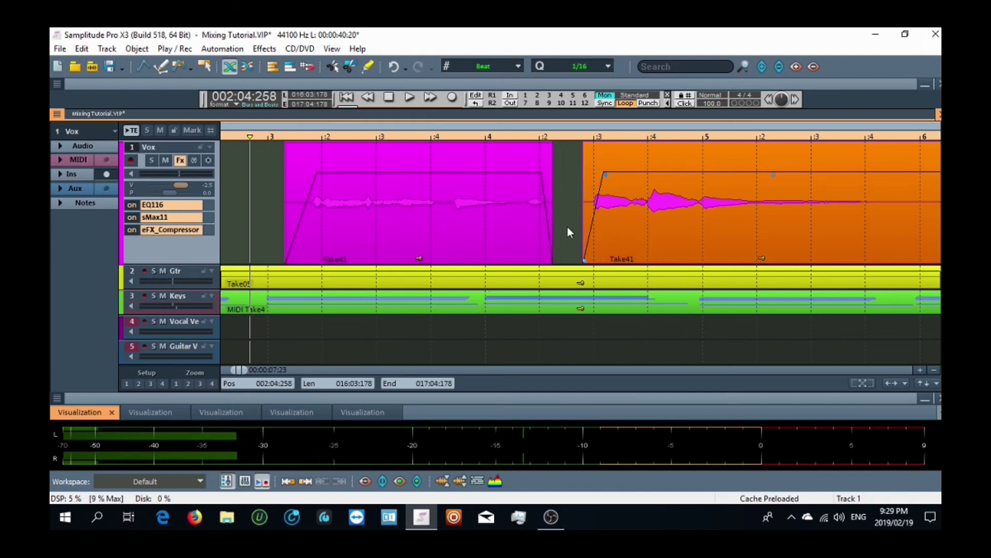
# - Extend the third Vox clip's start earlier and lengthen its fade-in just past the first sung note, checking the entry by playback from 002:04:258
pyautogui.moveTo(584, 260); pyautogui.dragTo(565, 260)
pyautogui.press('space')
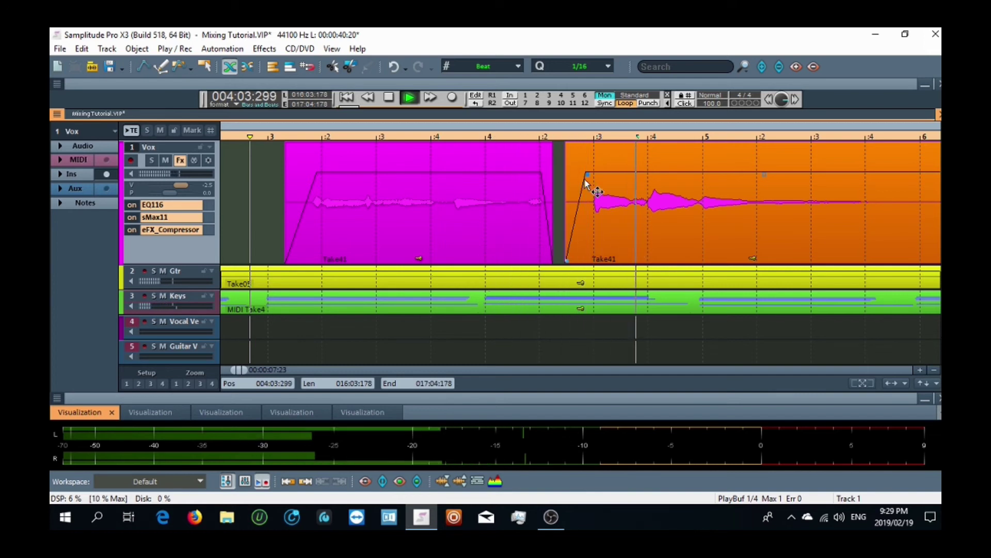
pyautogui.press('space')
pyautogui.moveTo(586, 183); pyautogui.dragTo(606, 175)
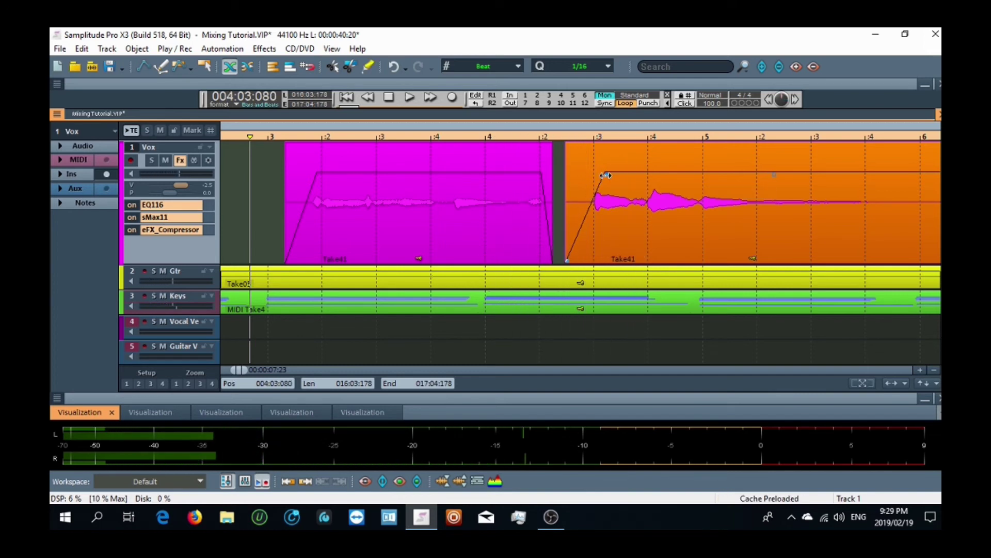
pyautogui.press('space')
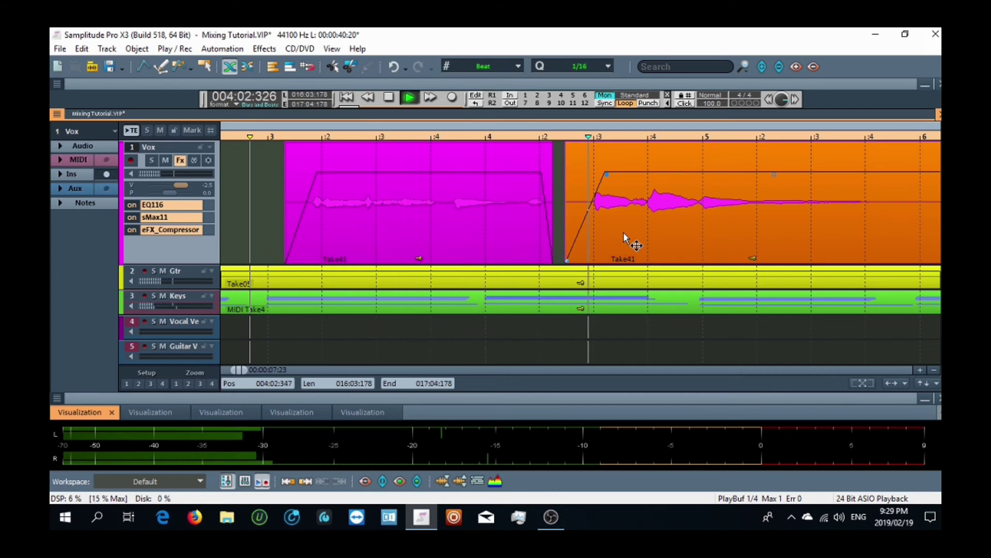
pyautogui.press('space')
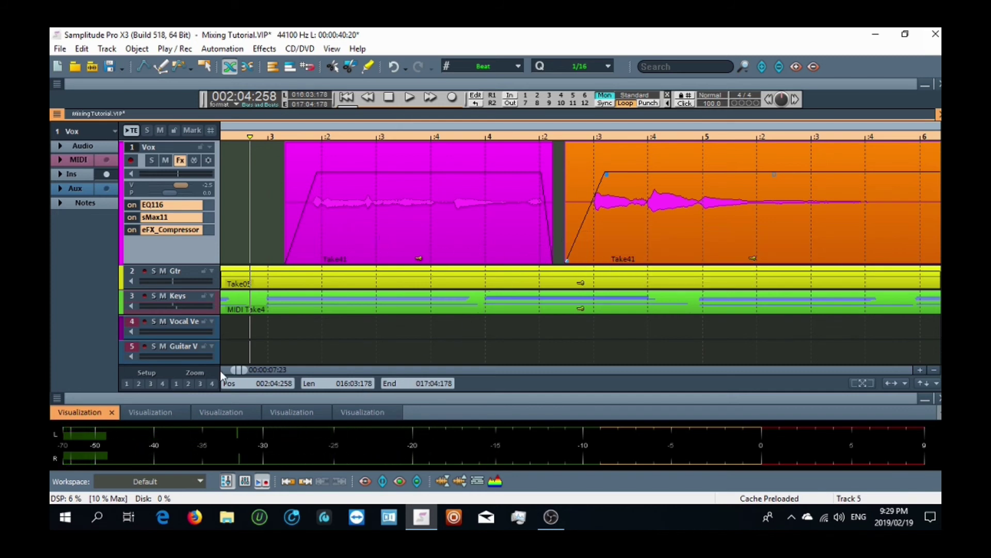
# - Split the third Vox clip at 005:04:194, after the phrase dies away, and turn off the crossfade at the cut
pyautogui.moveTo(236, 370); pyautogui.dragTo(248, 369)
pyautogui.click(514, 139)
pyautogui.click(506, 139)
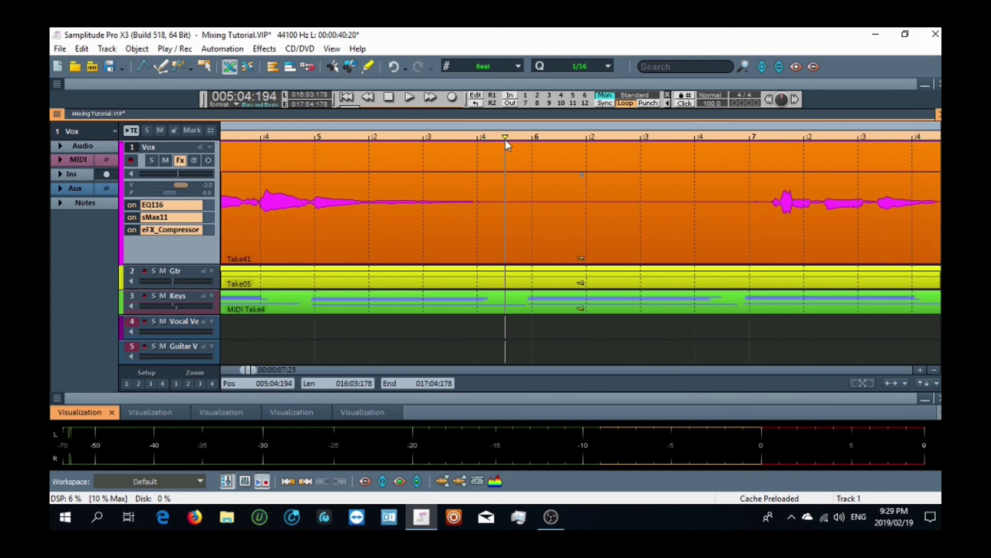
pyautogui.press('t')
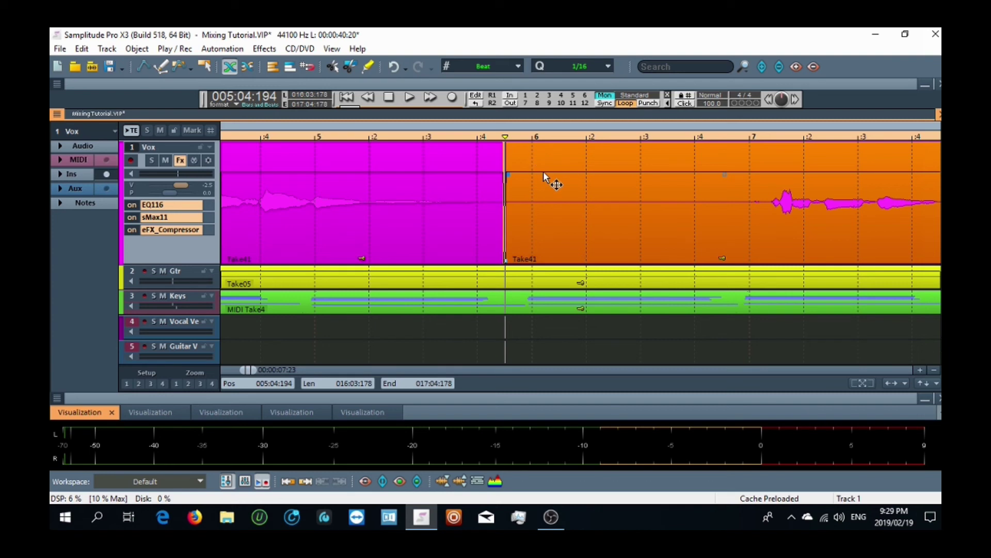
pyautogui.rightClick(505, 197)
pyautogui.click(549, 234)
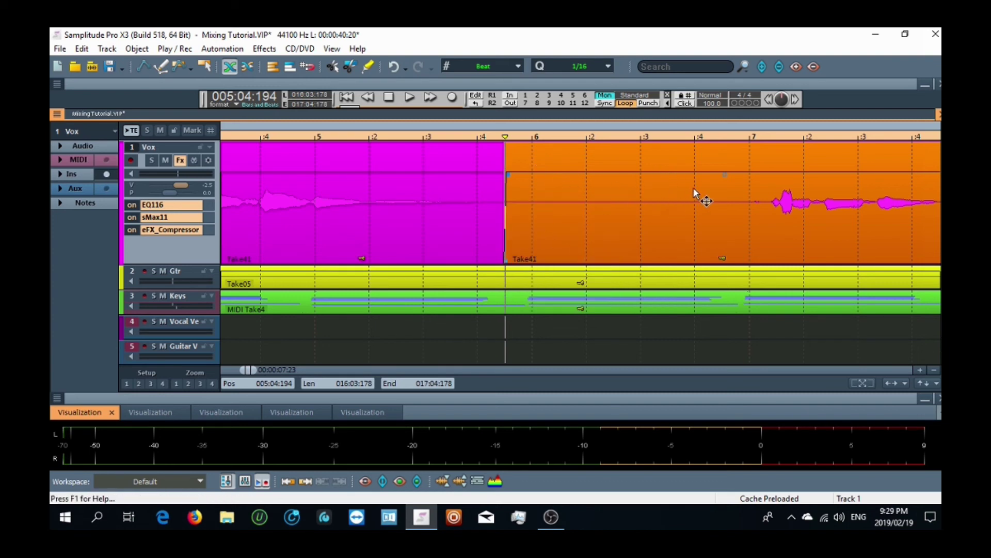
# - Split the Vox clip at 006:04:246 without a crossfade and delete the silent section back to the previous cut
pyautogui.click(730, 138)
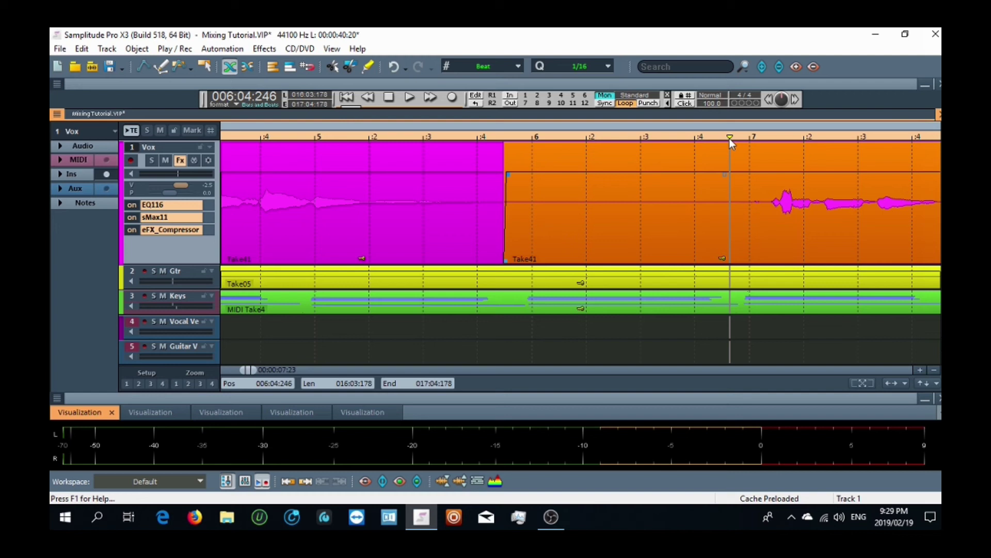
pyautogui.press('t')
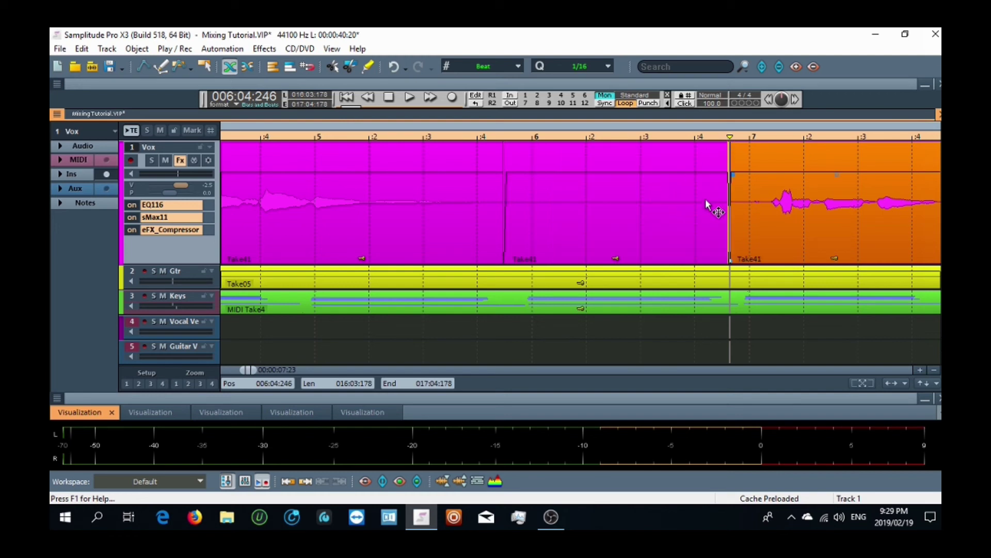
pyautogui.rightClick(730, 196)
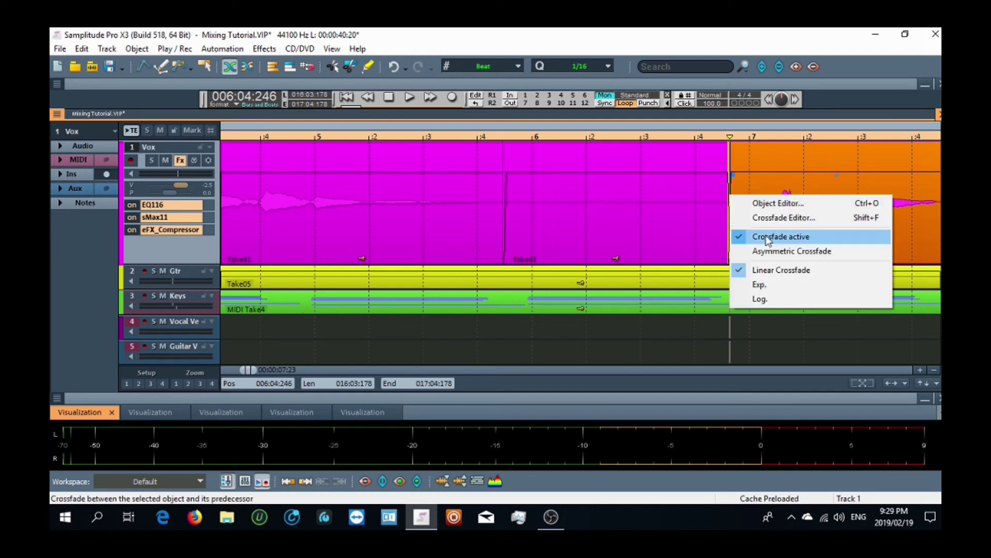
pyautogui.click(766, 234)
pyautogui.click(674, 219)
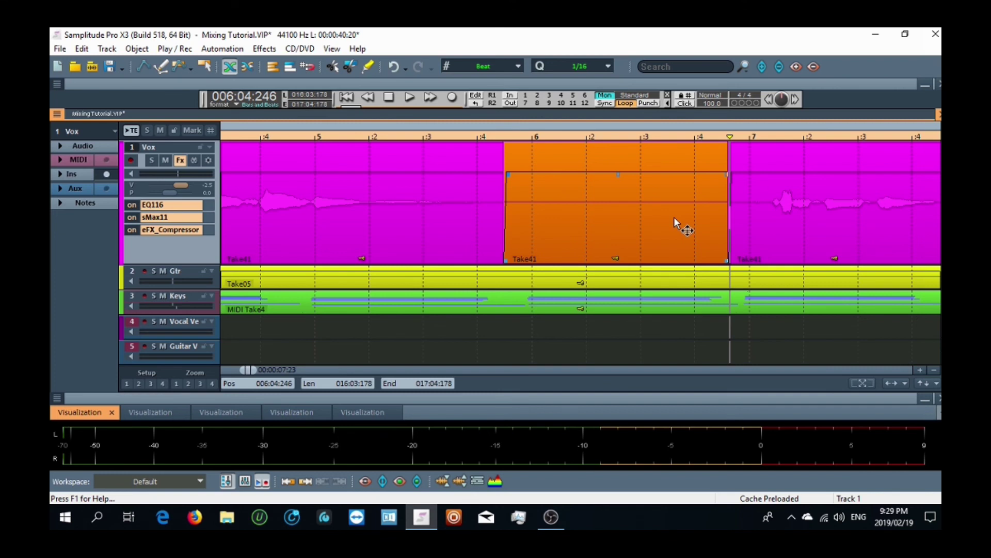
pyautogui.press('Delete')
# - Draw a fade-in up to the first sung note of the last Vox clip and a fade-out on the end of the clip before it
pyautogui.click(732, 188)
pyautogui.moveTo(734, 176); pyautogui.dragTo(770, 173)
pyautogui.click(467, 238)
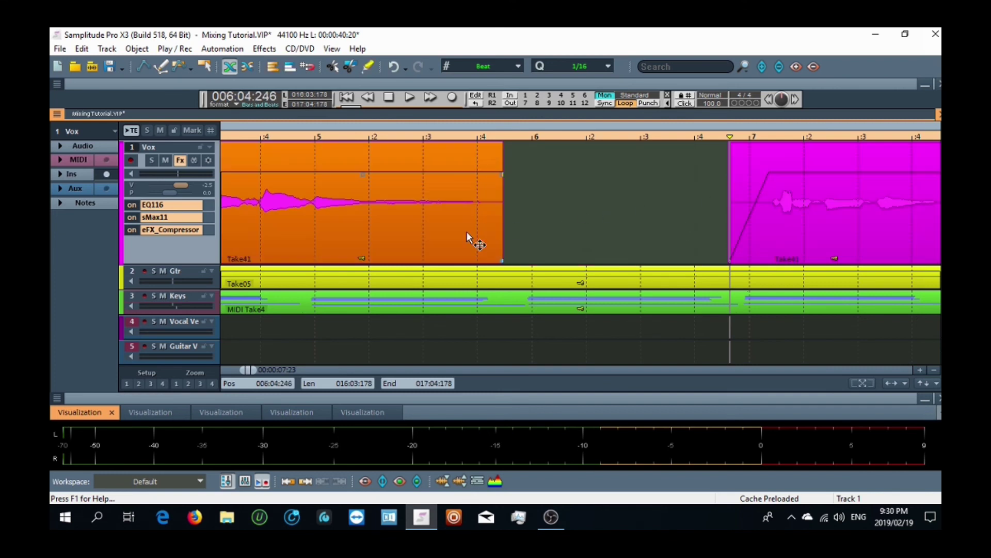
pyautogui.moveTo(503, 173); pyautogui.dragTo(469, 175)
# - Play the song from 001:01:000 through bar 9 with the edited Vox clips in view to check all the gaps and fades
pyautogui.press('space')
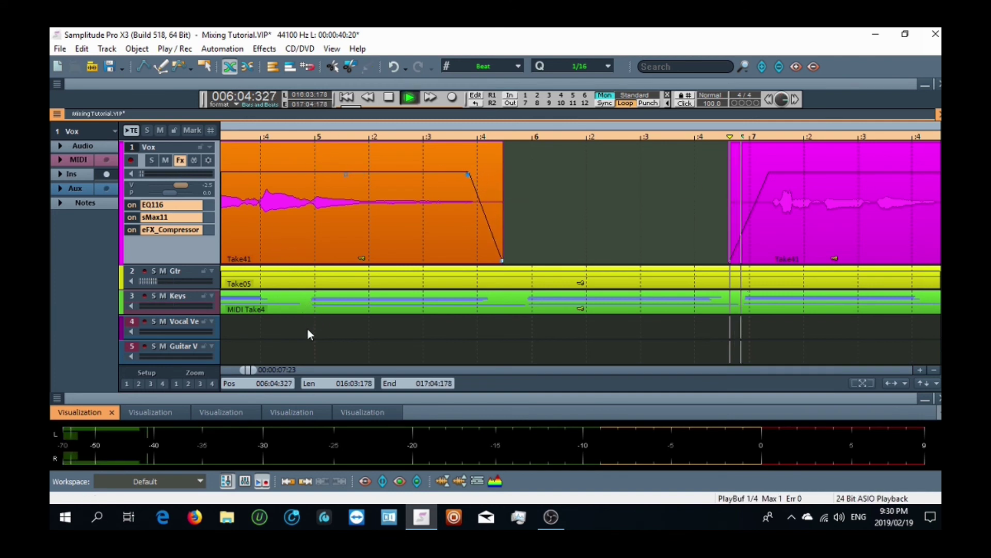
pyautogui.click(347, 98)
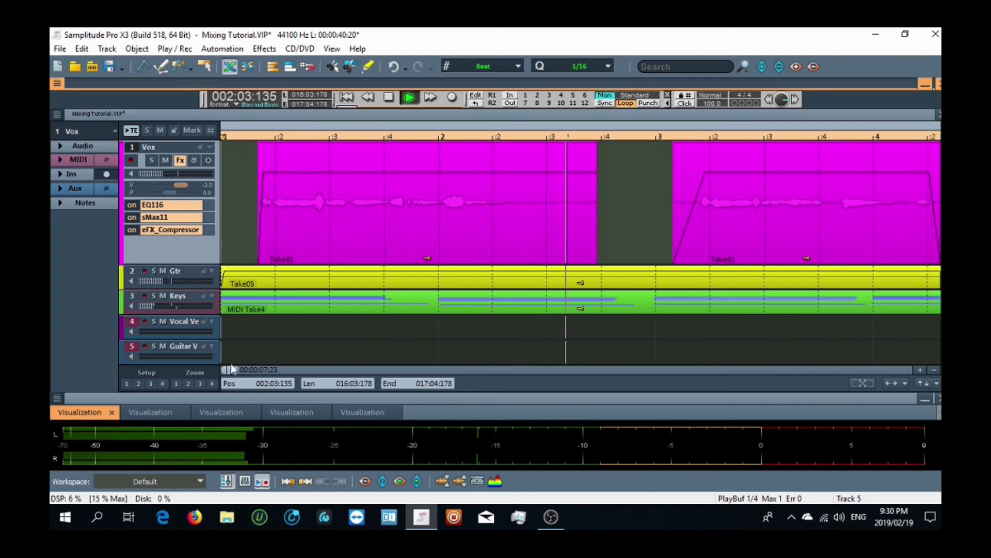
pyautogui.moveTo(236, 370); pyautogui.dragTo(270, 370)
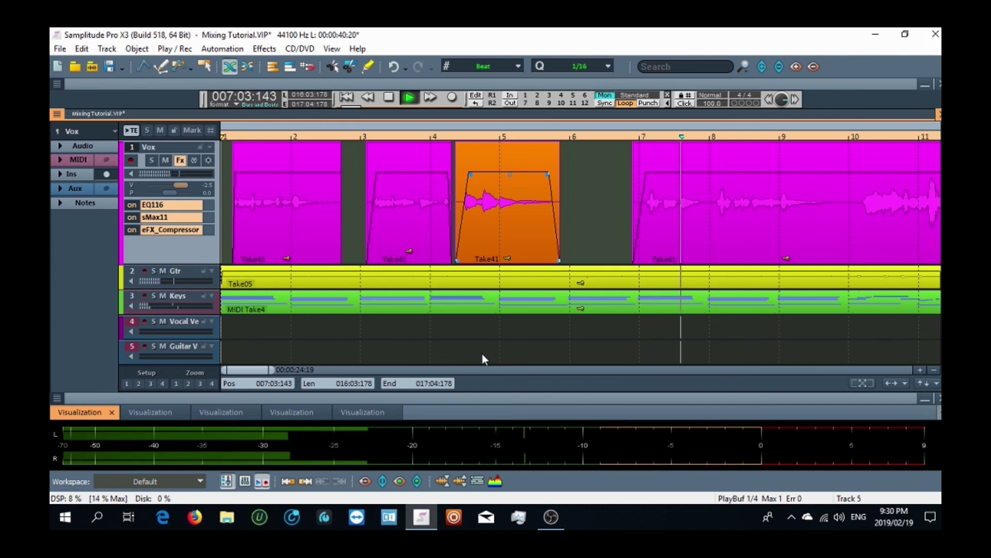
pyautogui.moveTo(269, 370)
pyautogui.mouseDown()
pyautogui.moveTo(290, 370)
pyautogui.moveTo(259, 370)
pyautogui.mouseUp()
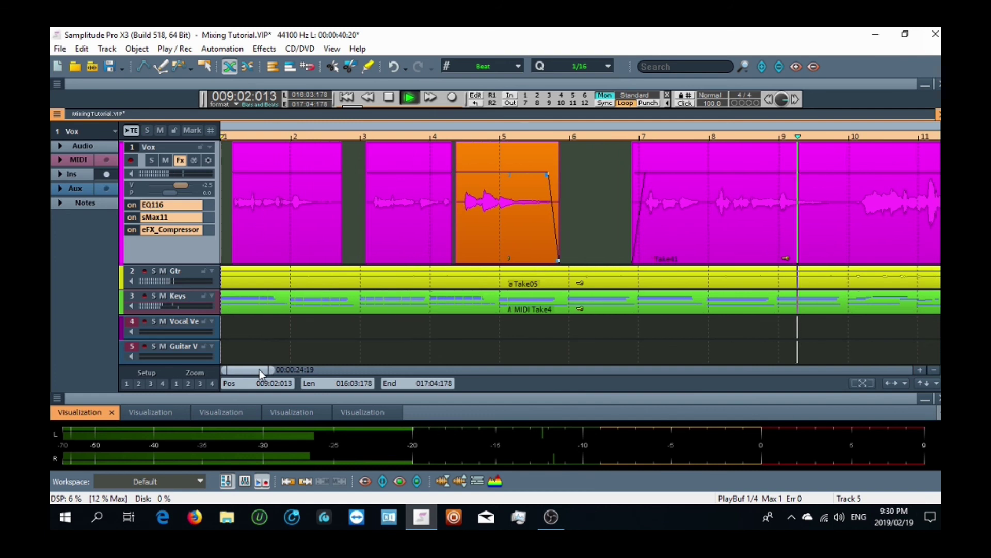
pyautogui.press('space')
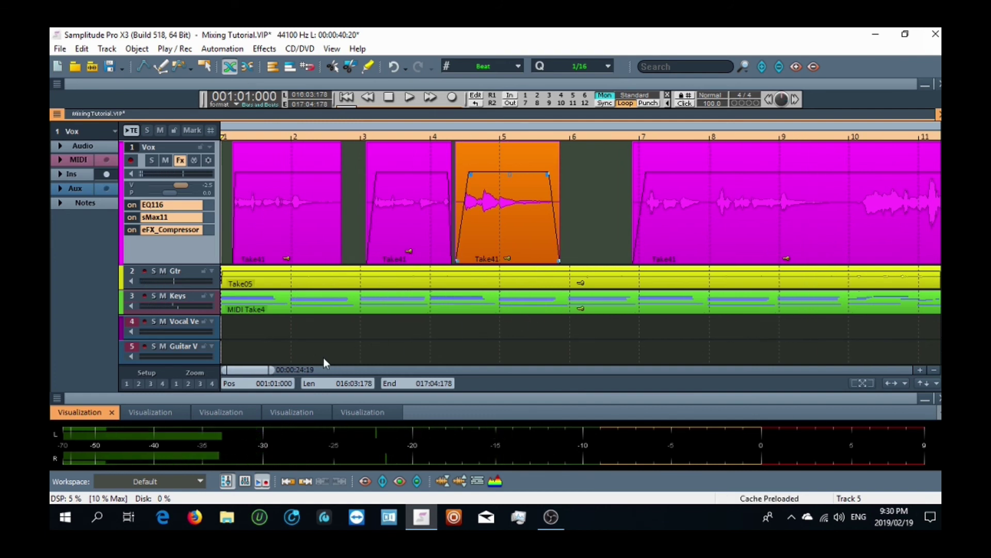
# - Select all the Vox clips across the whole song and bounce them together
pyautogui.moveTo(272, 369); pyautogui.dragTo(366, 370)
pyautogui.click(323, 219)
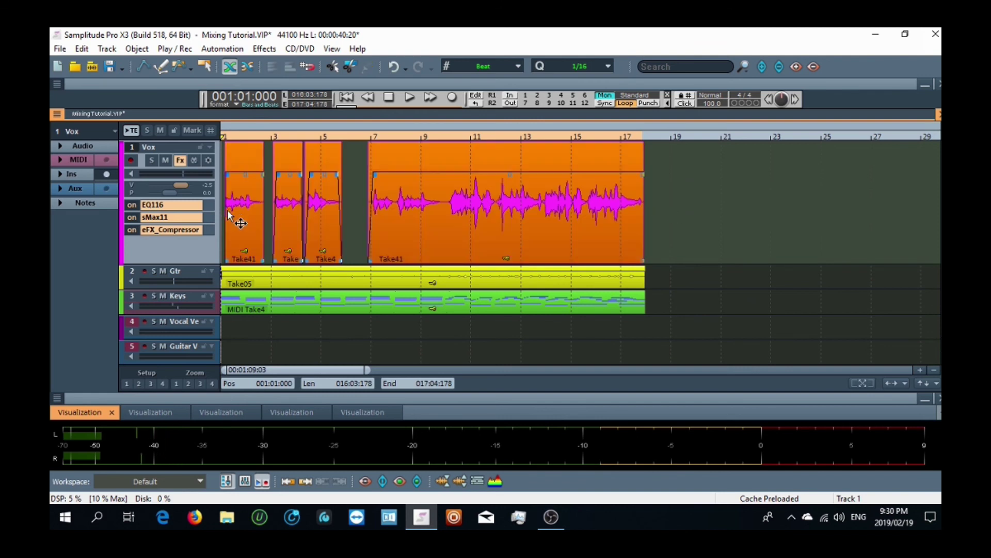
pyautogui.click(369, 68)
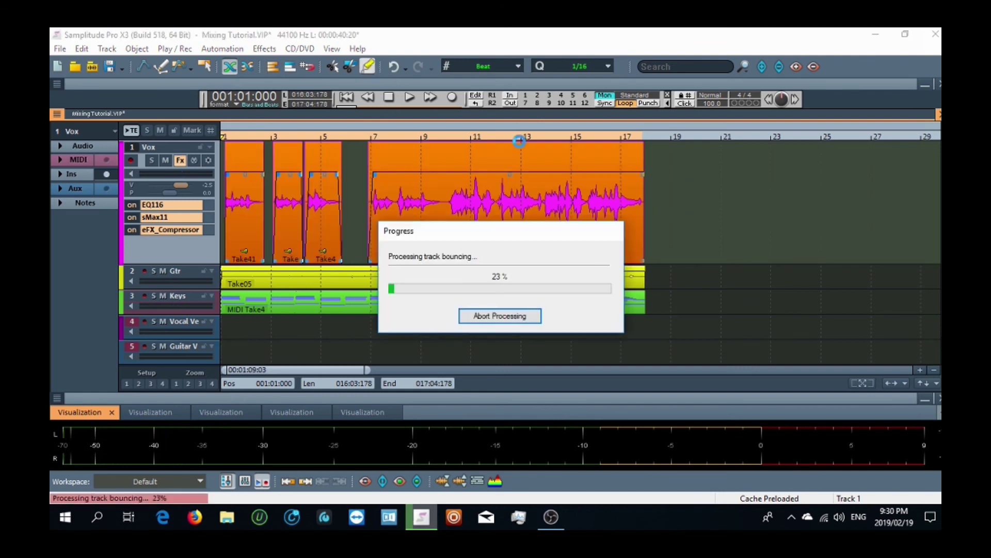